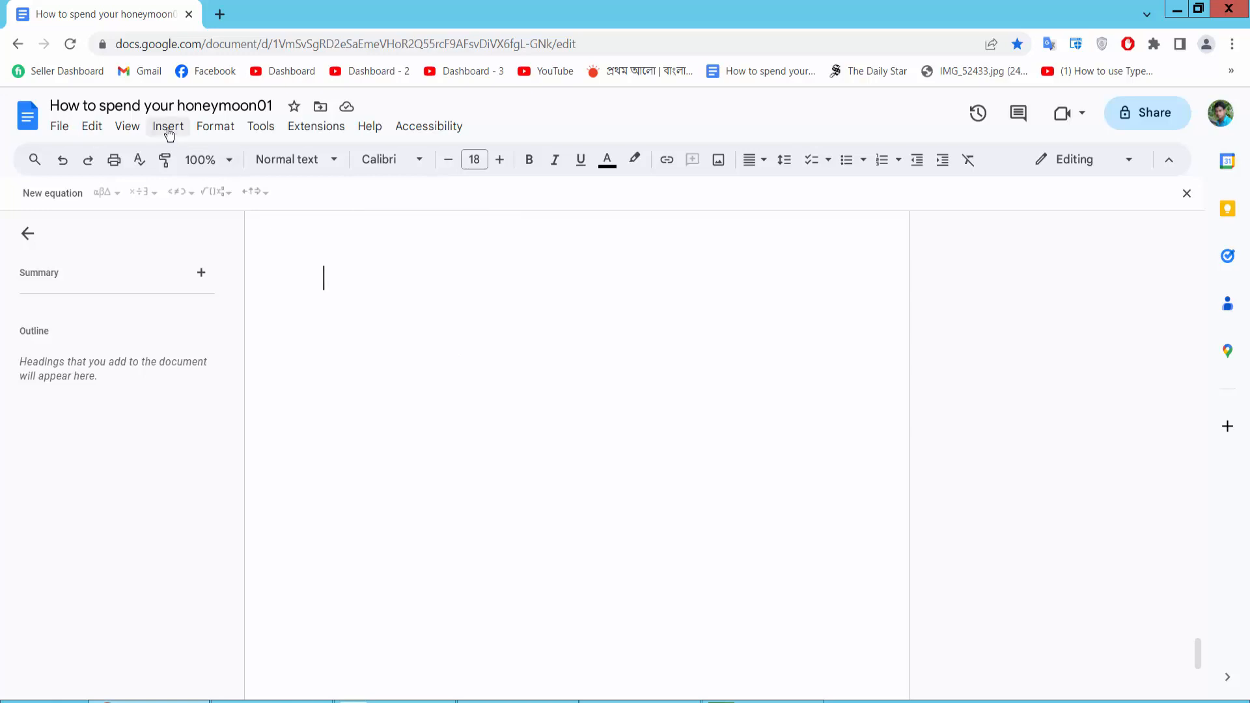
- Insert a line chart at the cursor on the blank page of the document
click(168, 129)
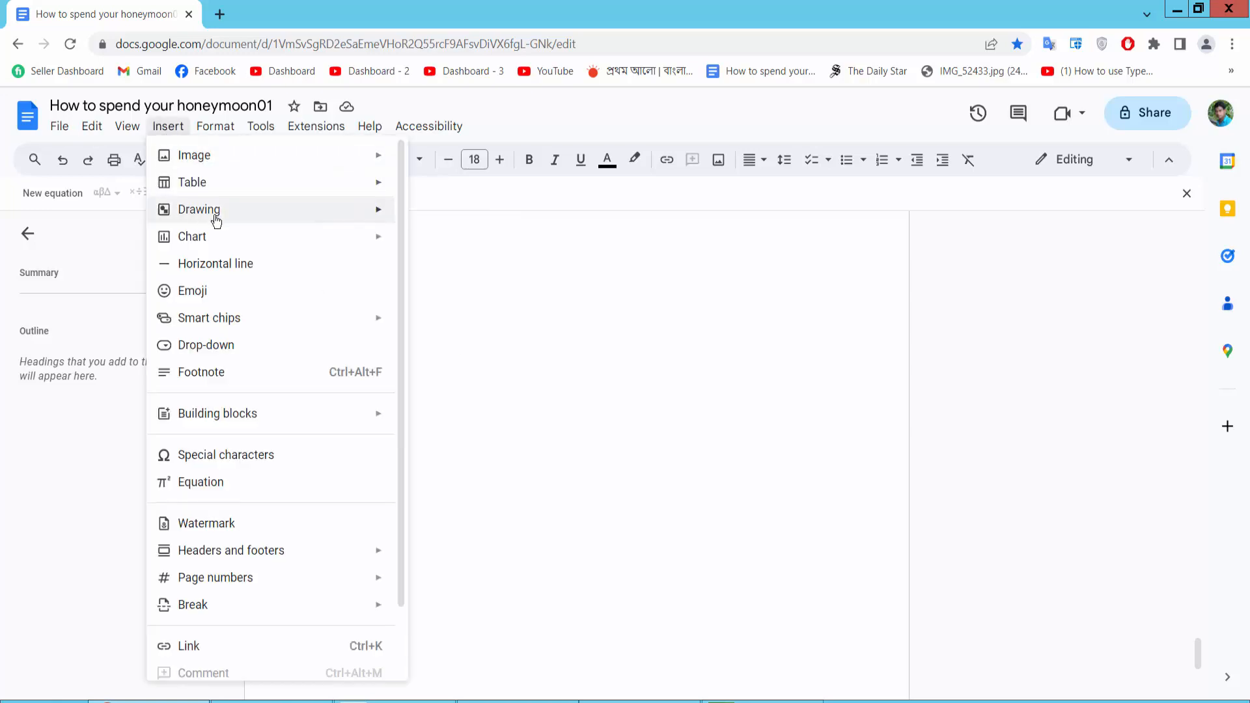
mouse_move(274, 243)
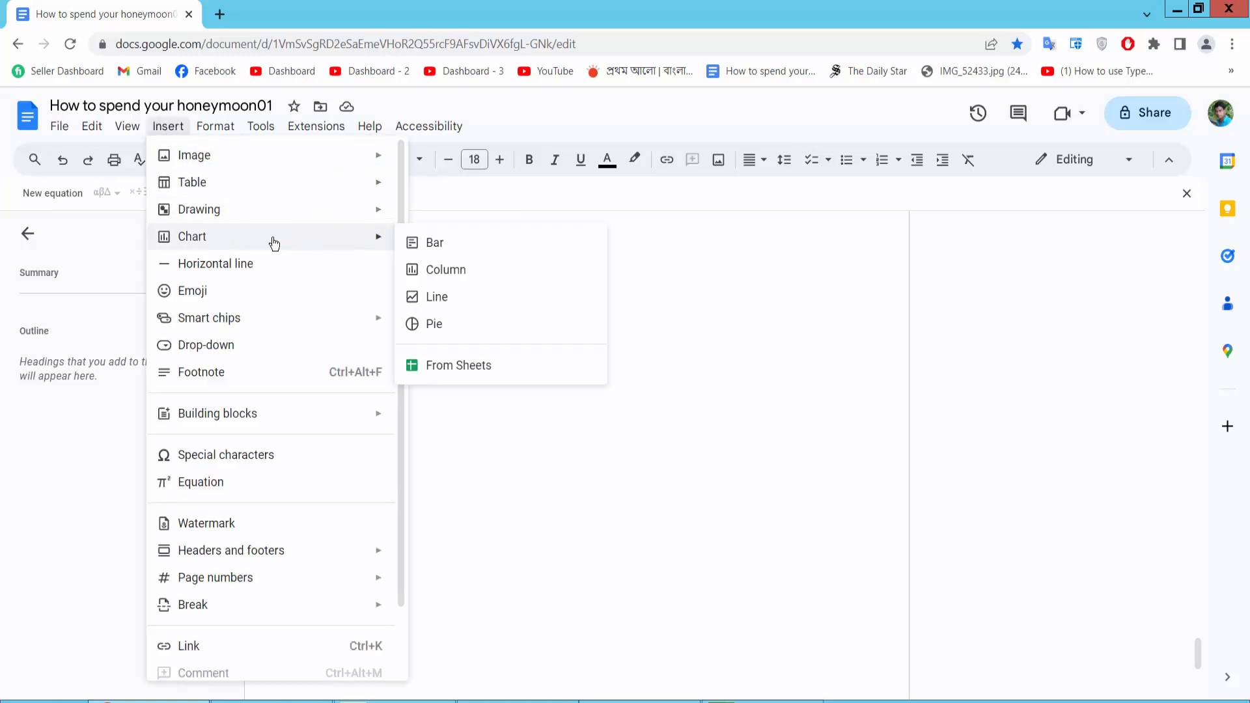
click(451, 300)
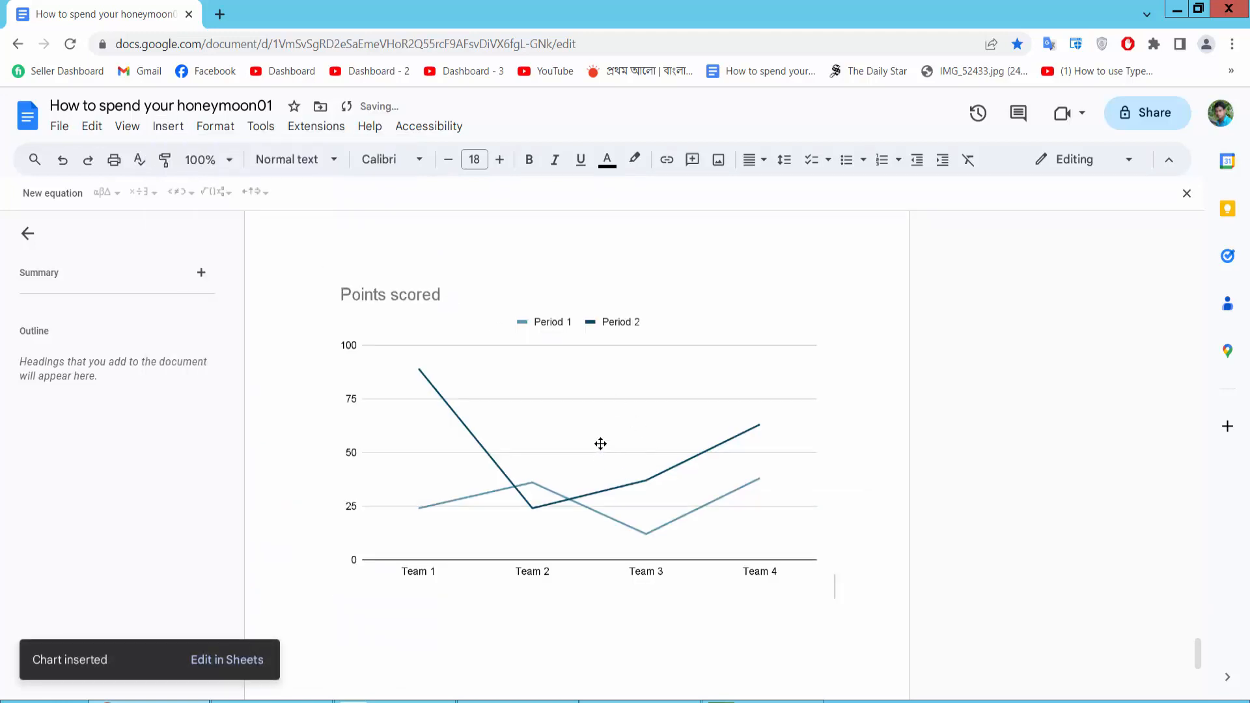
- Open the source spreadsheet linked to the inserted line chart
click(600, 443)
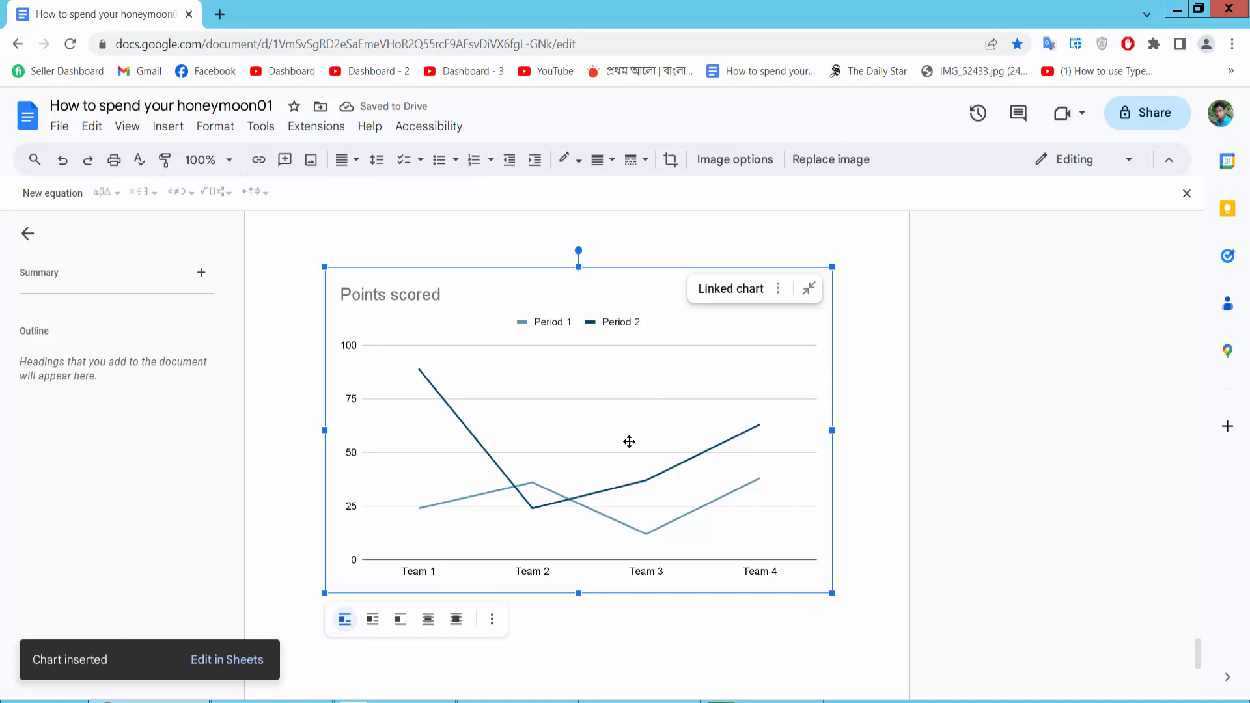
click(779, 289)
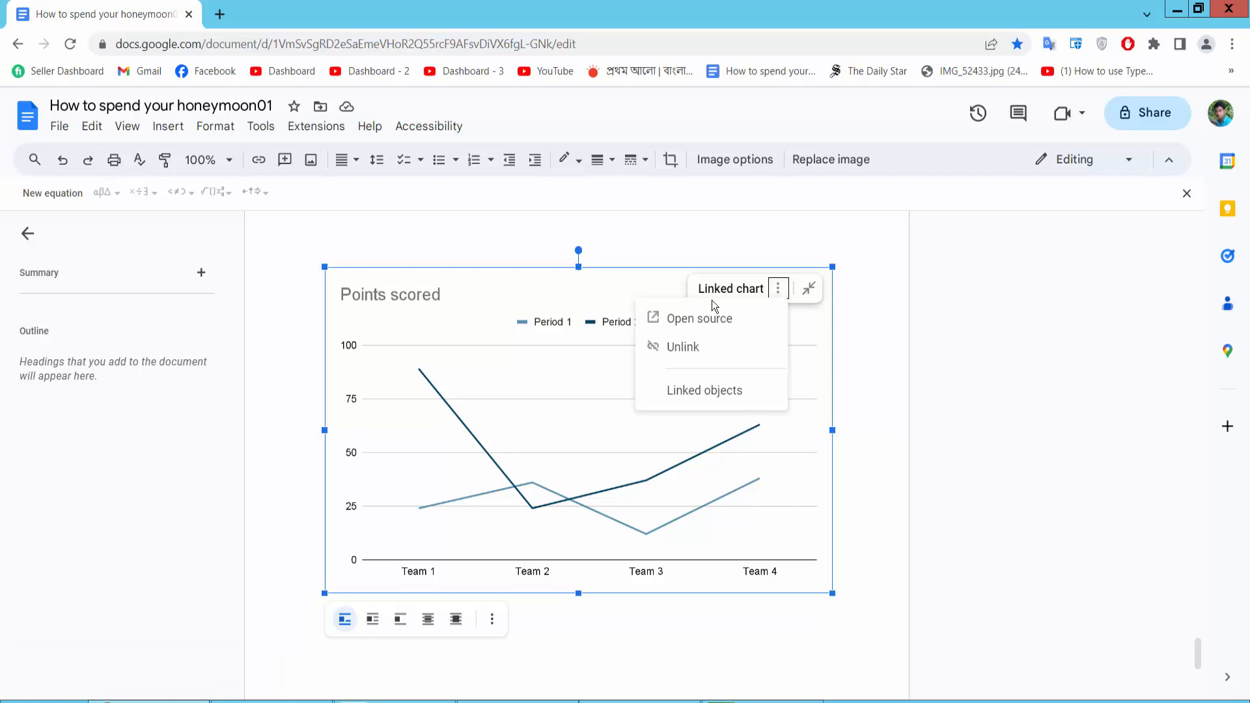
click(710, 319)
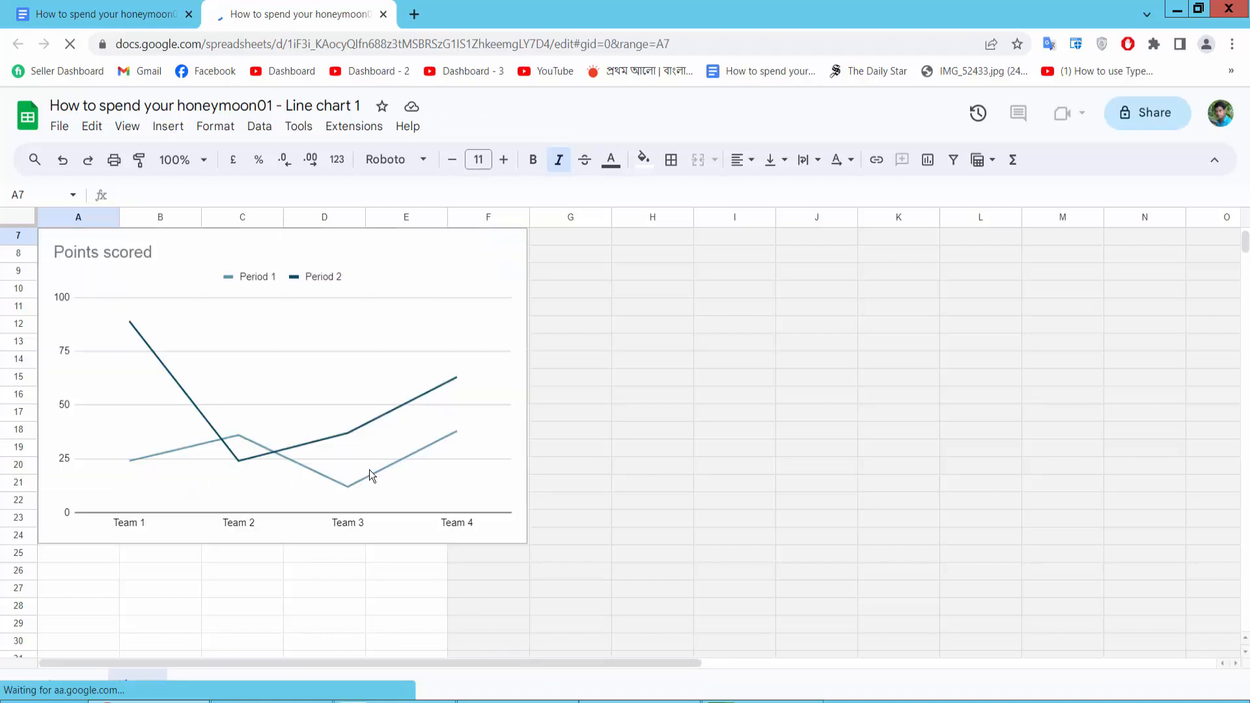
- Move the chart beside the data table so that columns A to C are uncovered
click(304, 364)
drag(303, 365, 593, 389)
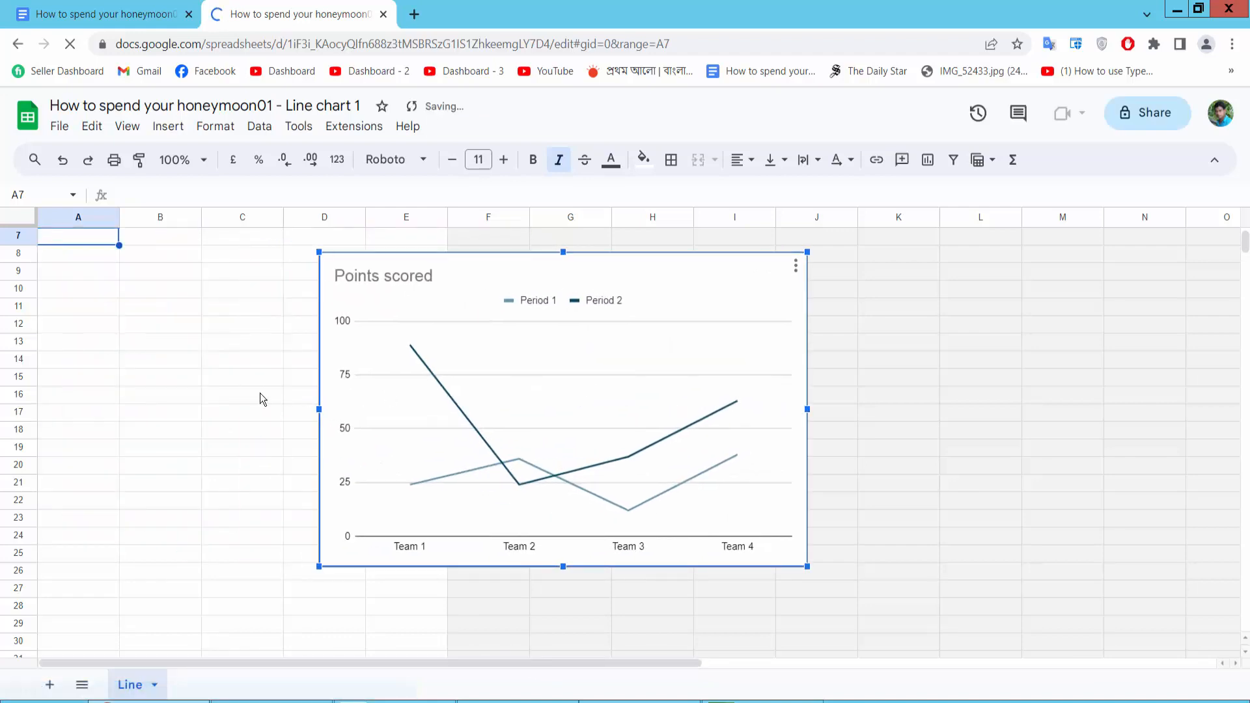
scroll(260, 392, up, 3)
drag(385, 399, 482, 253)
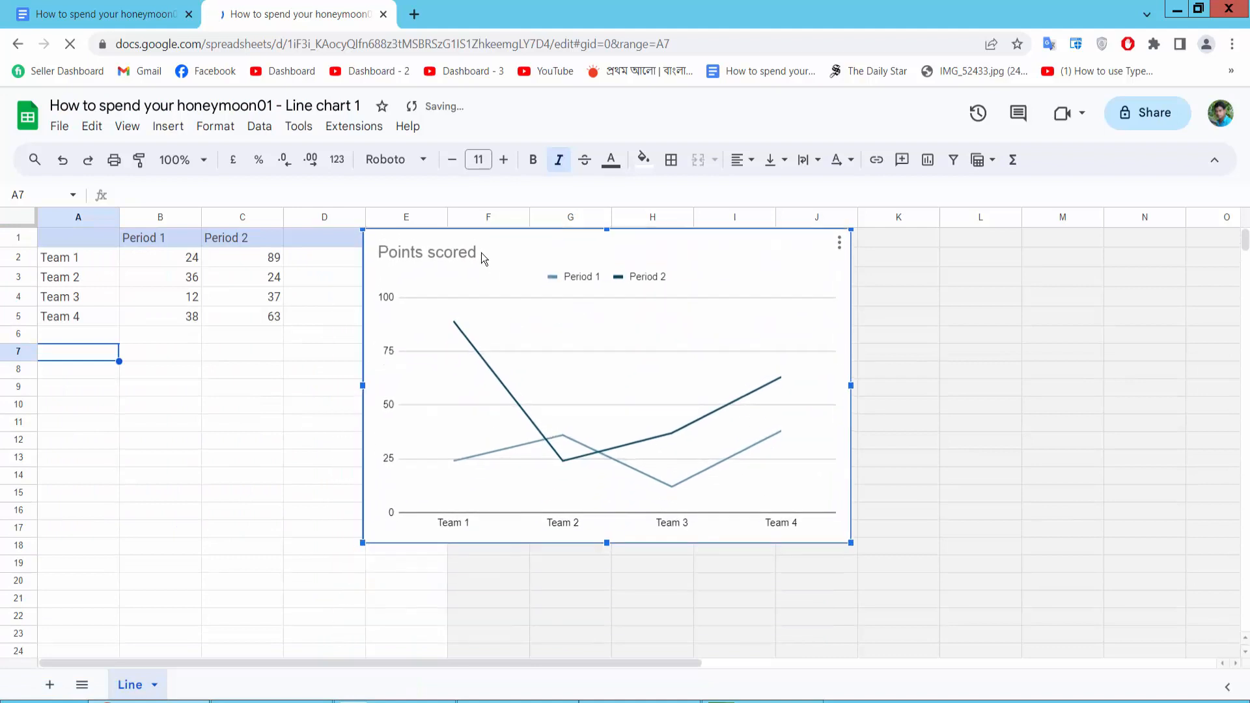
click(75, 317)
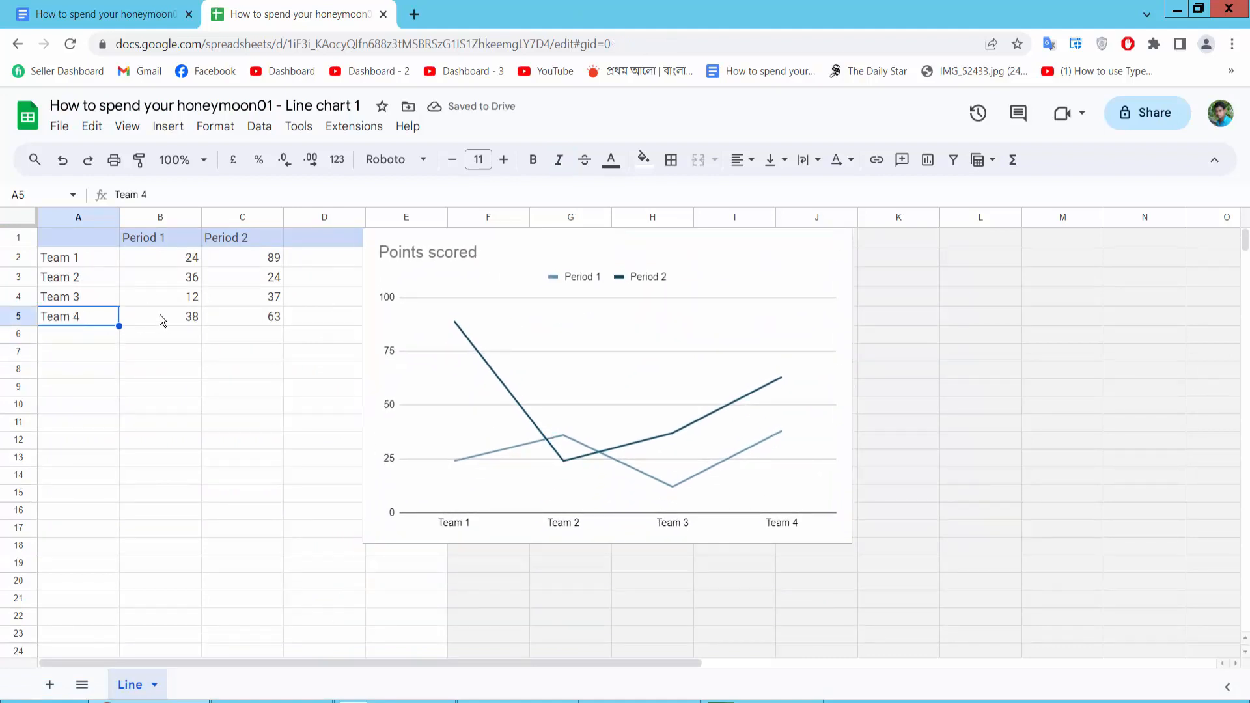
- Copy "Fish Price" from the Notepad list and replace the heading in cell B1 of the spreadsheet with it
click(174, 239)
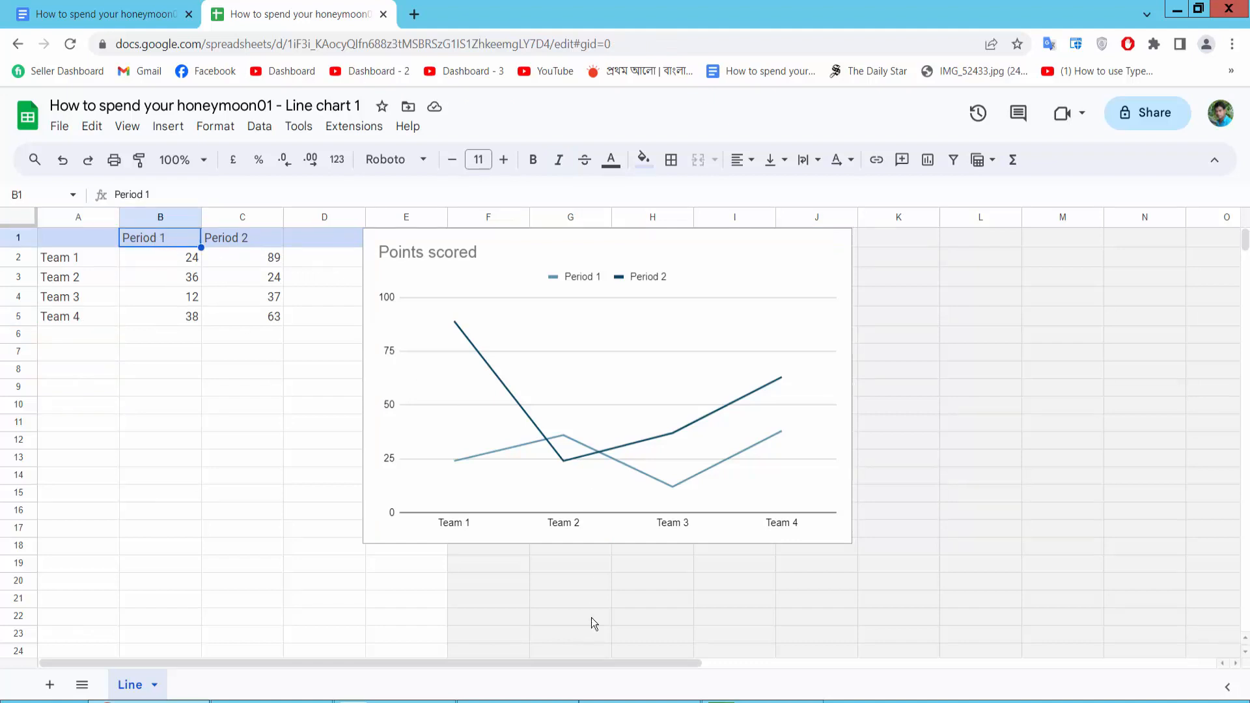
key(alt+Tab)
drag(185, 144, 119, 146)
key(ctrl+c)
click(77, 265)
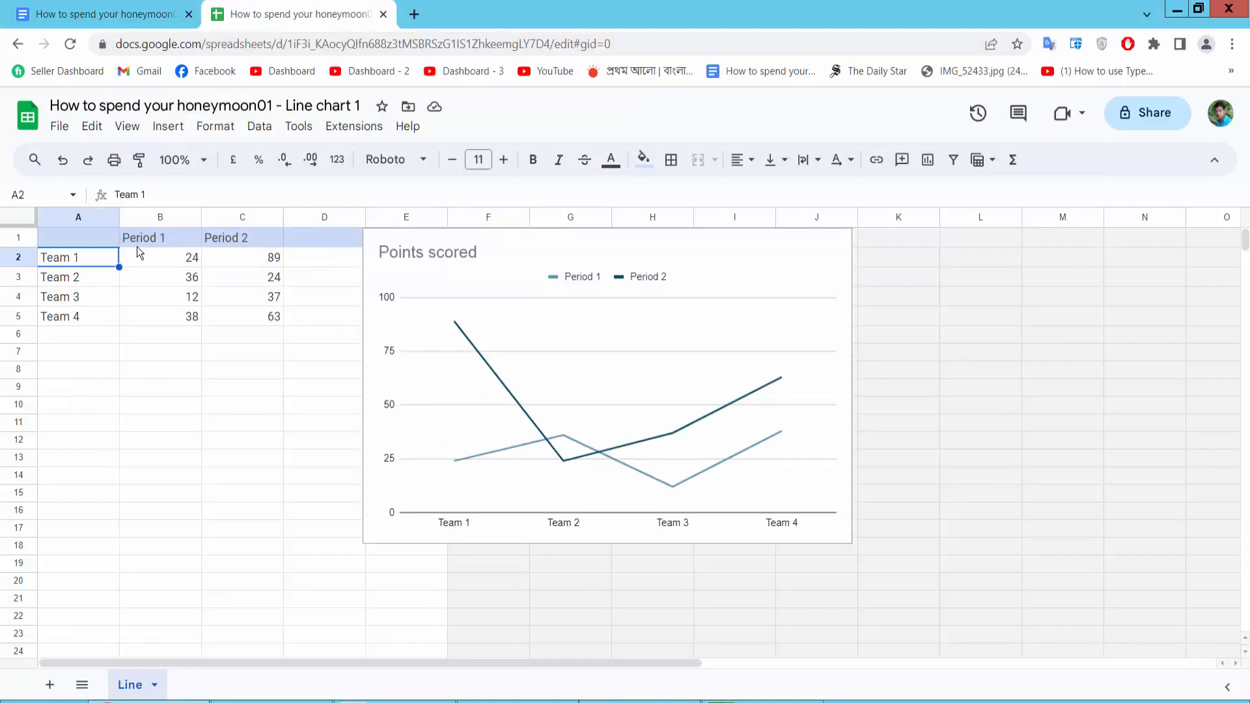
click(165, 235)
key(ctrl+v)
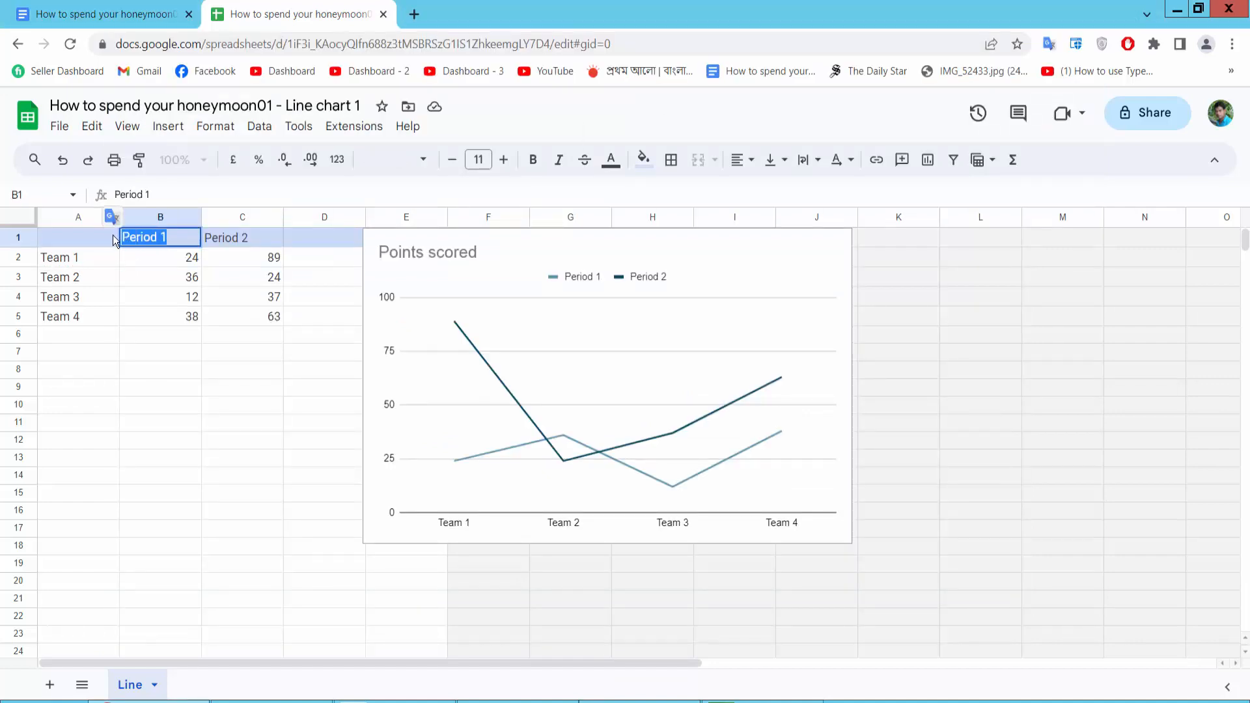
- Copy "Rice Price" from the Notepad list and replace the heading in cell C1 with it
click(613, 698)
drag(206, 164, 108, 157)
key(ctrl+c)
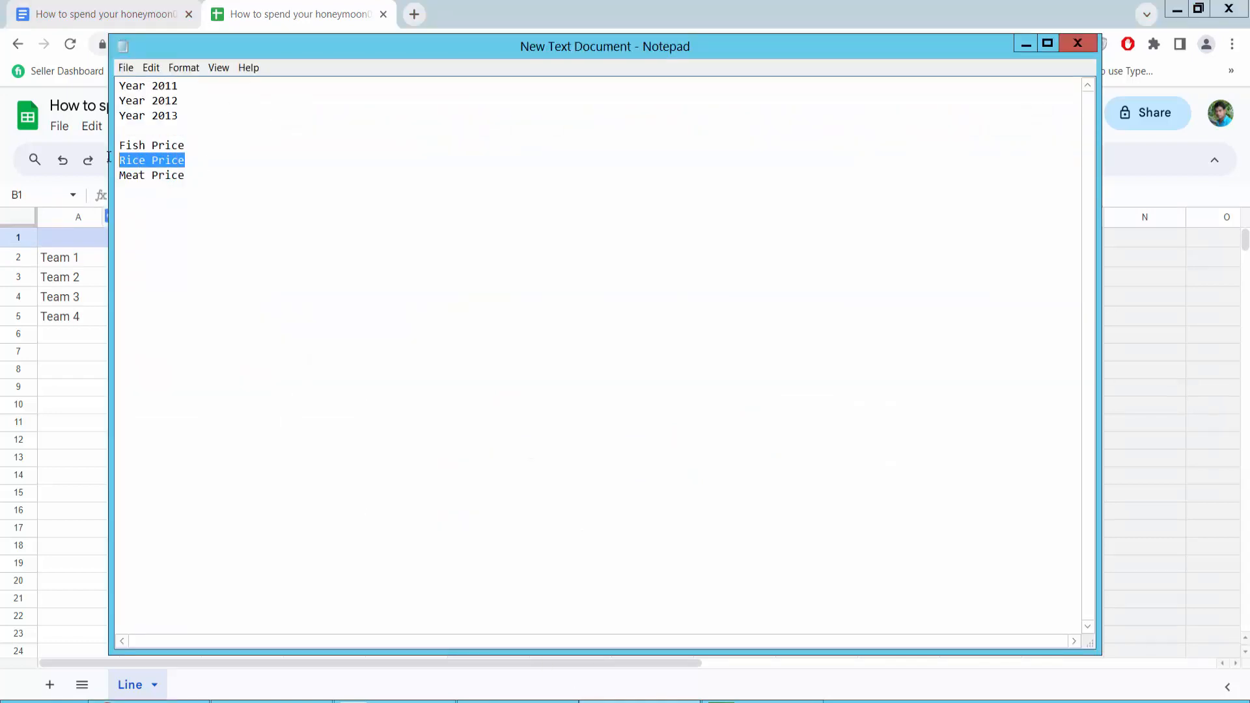
click(88, 311)
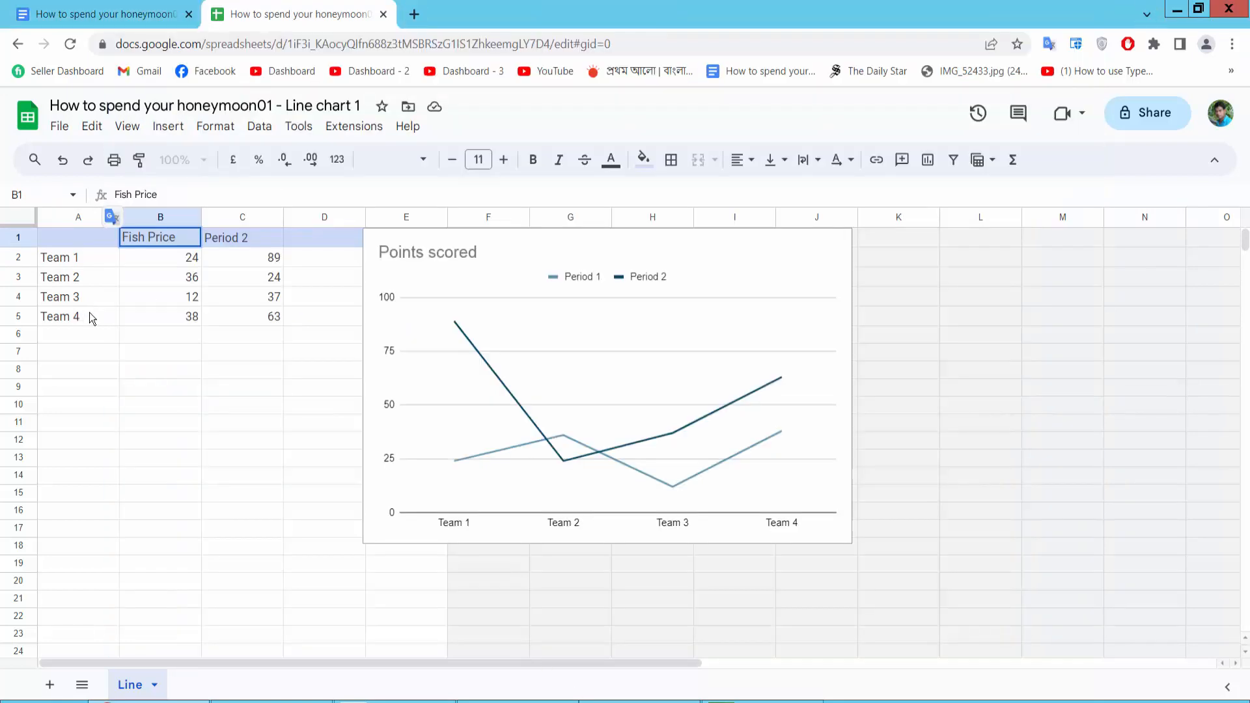
click(245, 238)
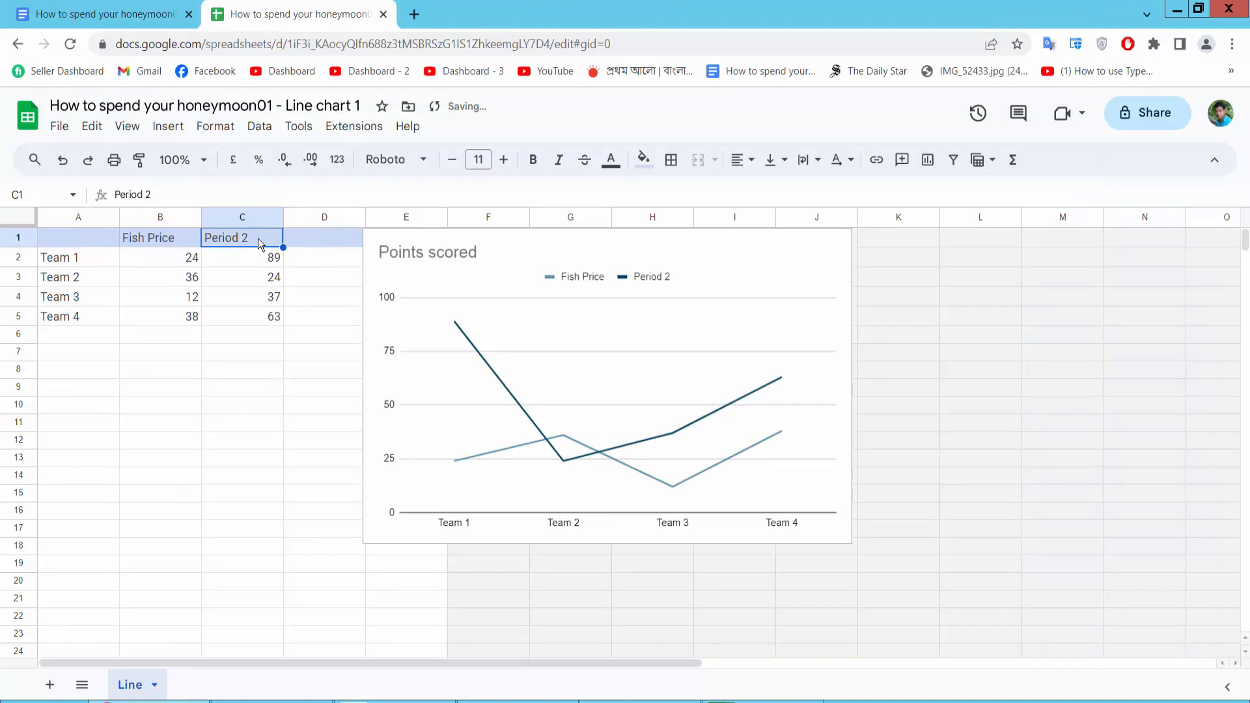
double_click(256, 237)
drag(254, 238, 204, 241)
key(ctrl+v)
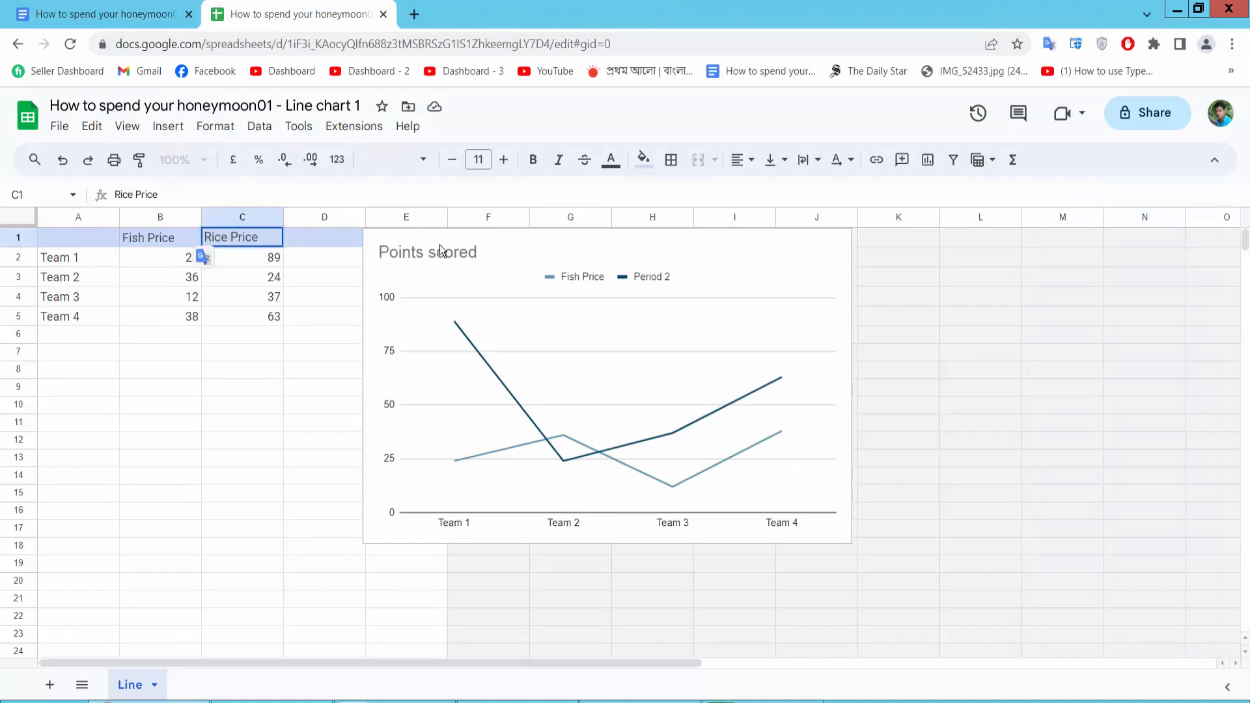
- Move the chart farther from the table and add the heading "Meat Price", copied from the Notepad list, in cell D1
drag(579, 279, 674, 302)
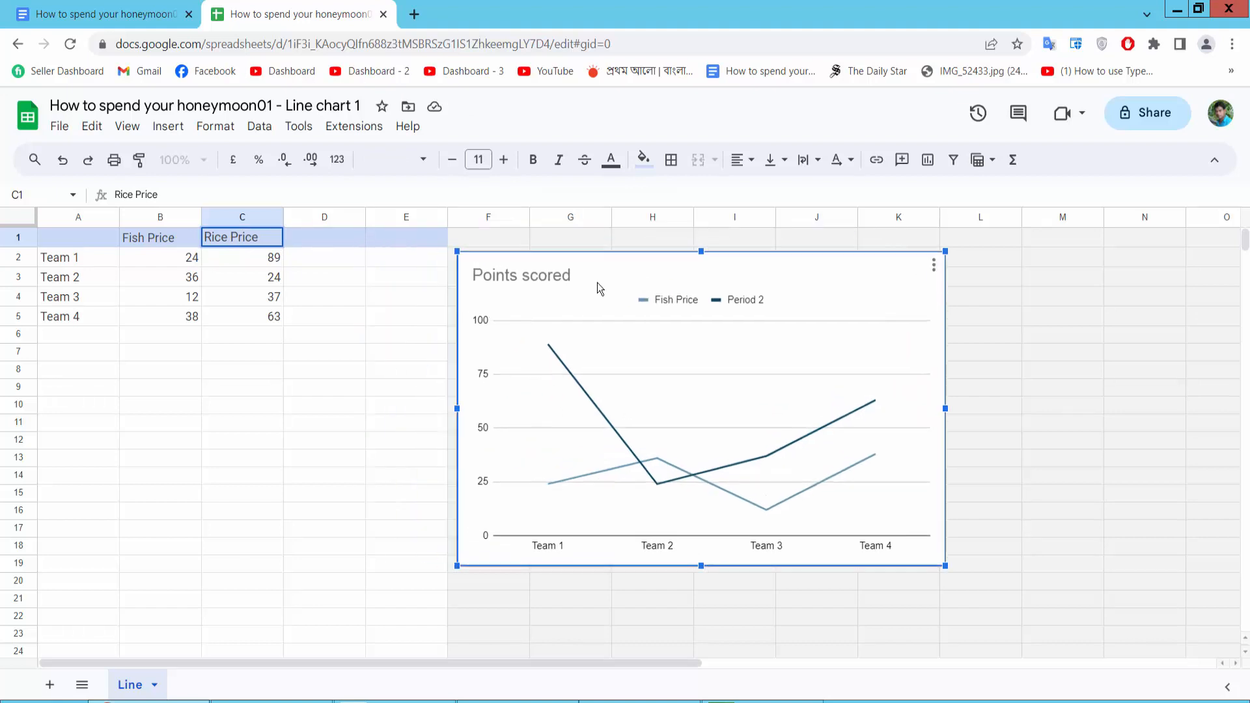
key(alt+Tab)
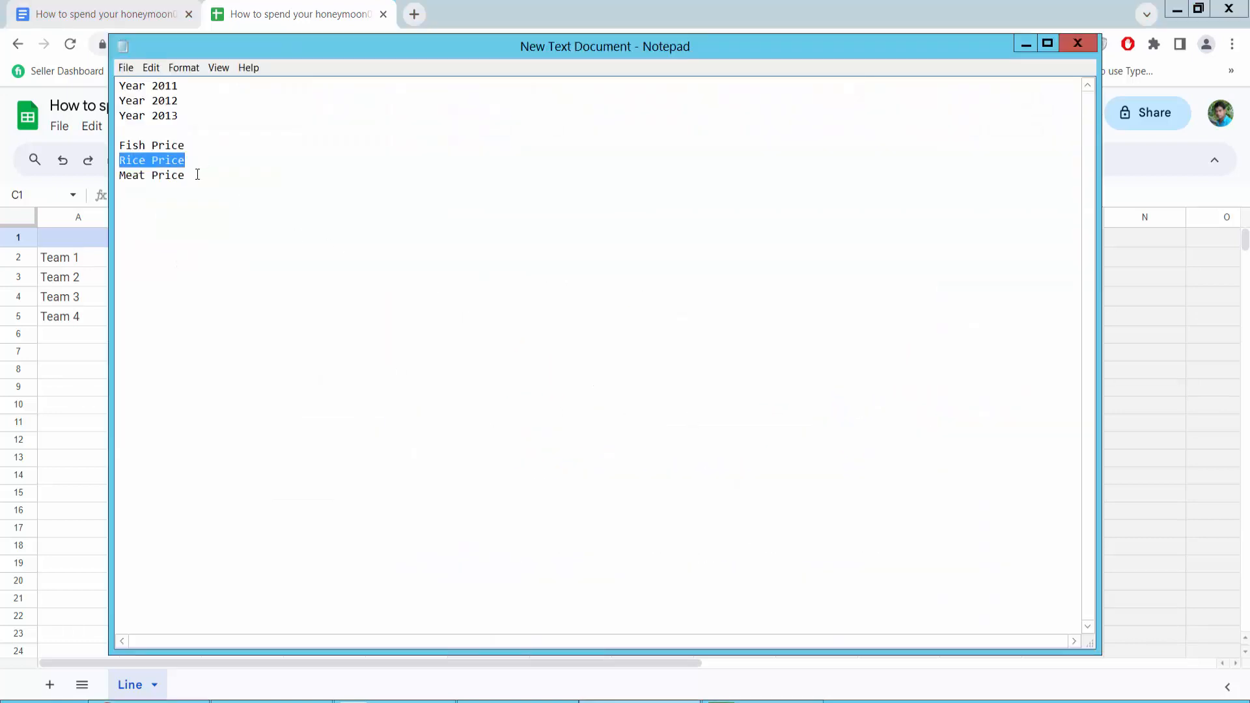
drag(197, 174, 121, 173)
key(ctrl+c)
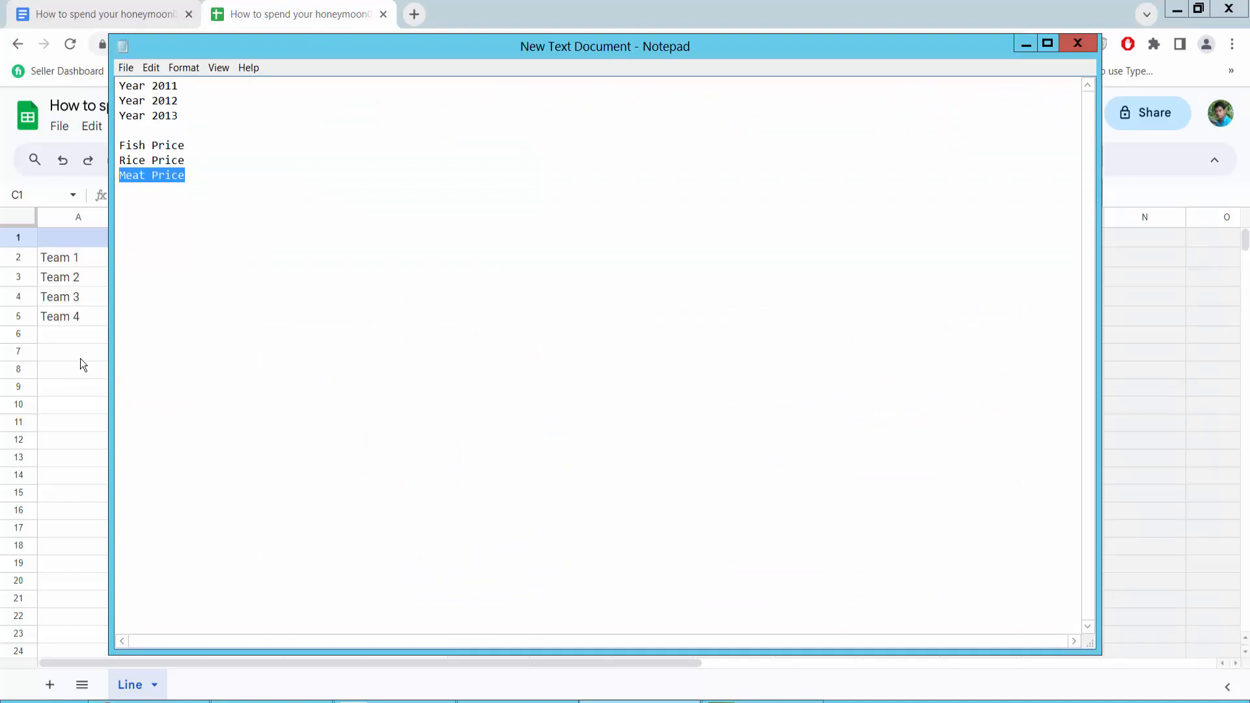
key(alt+Tab)
double_click(320, 237)
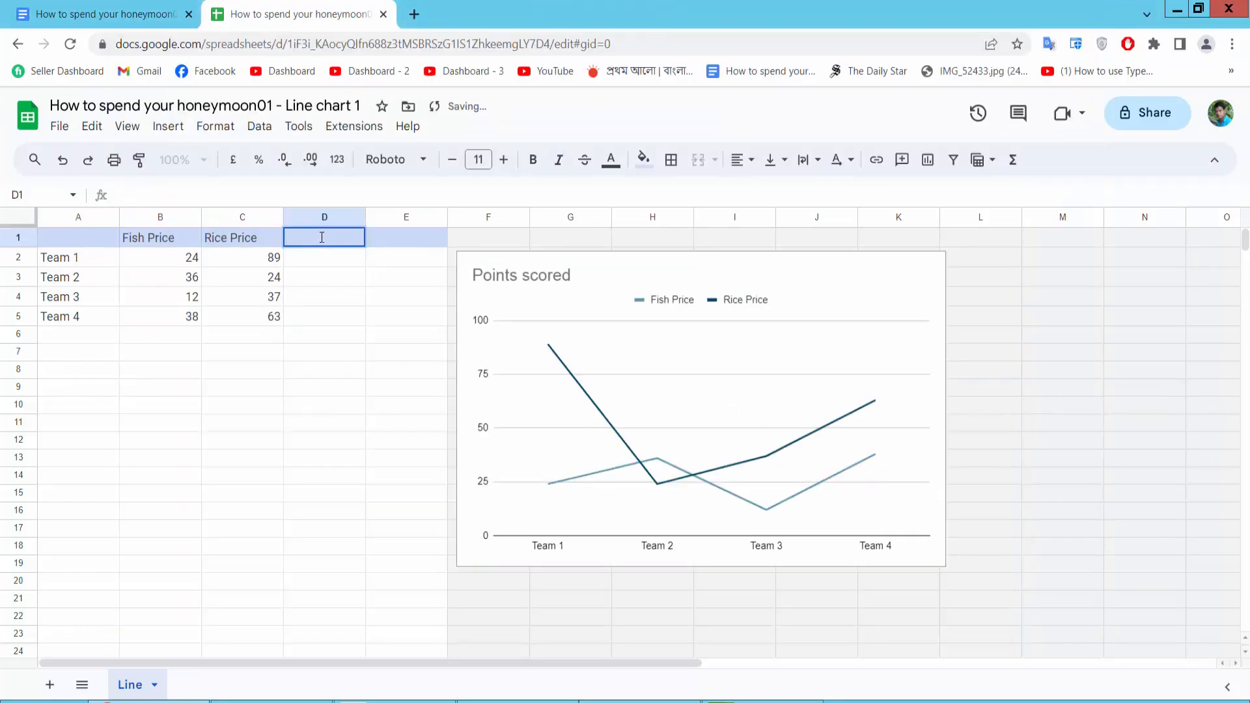
key(ctrl+v)
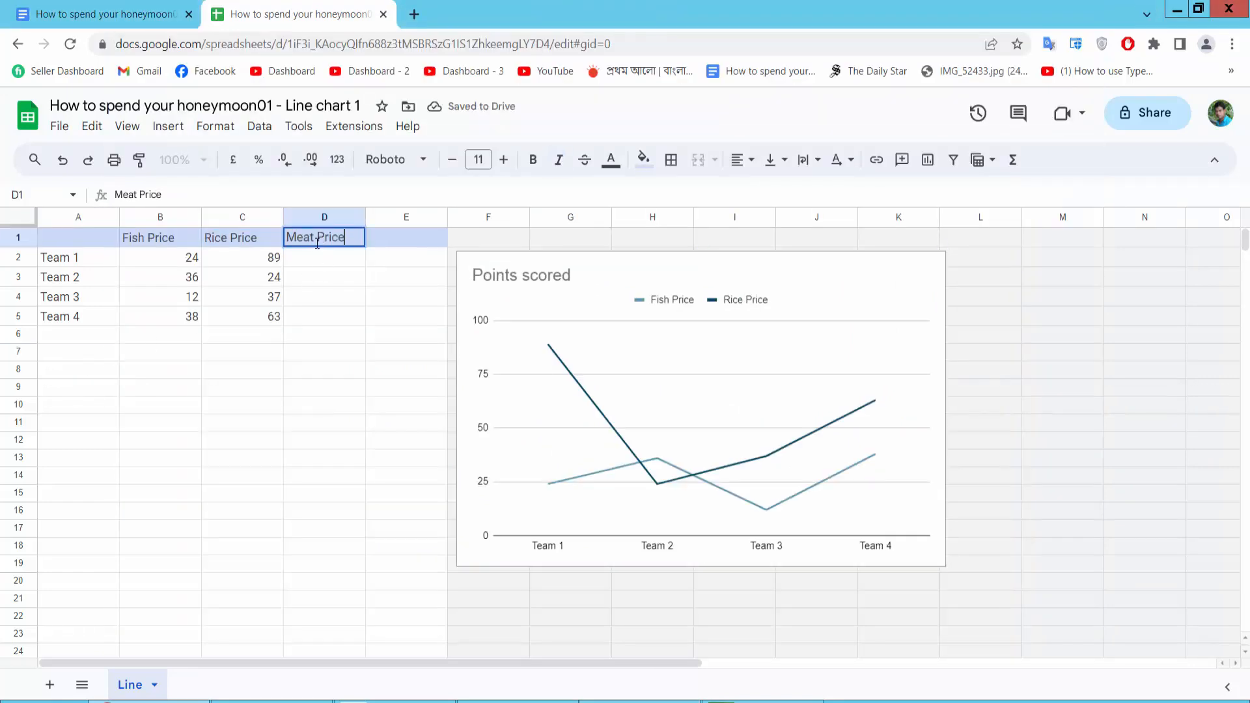
- Copy "Year 2011" from the Notepad list and replace the row label in cell A2 with it
key(alt+Tab)
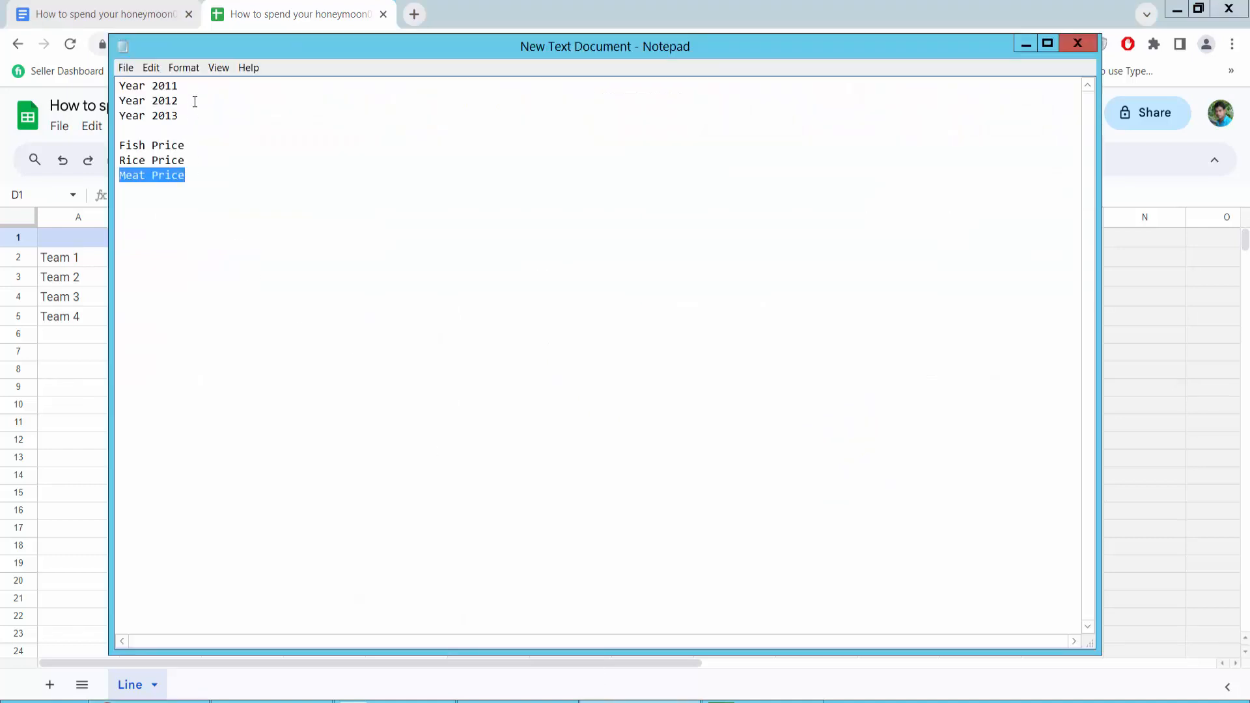
drag(181, 85, 119, 85)
key(ctrl+c)
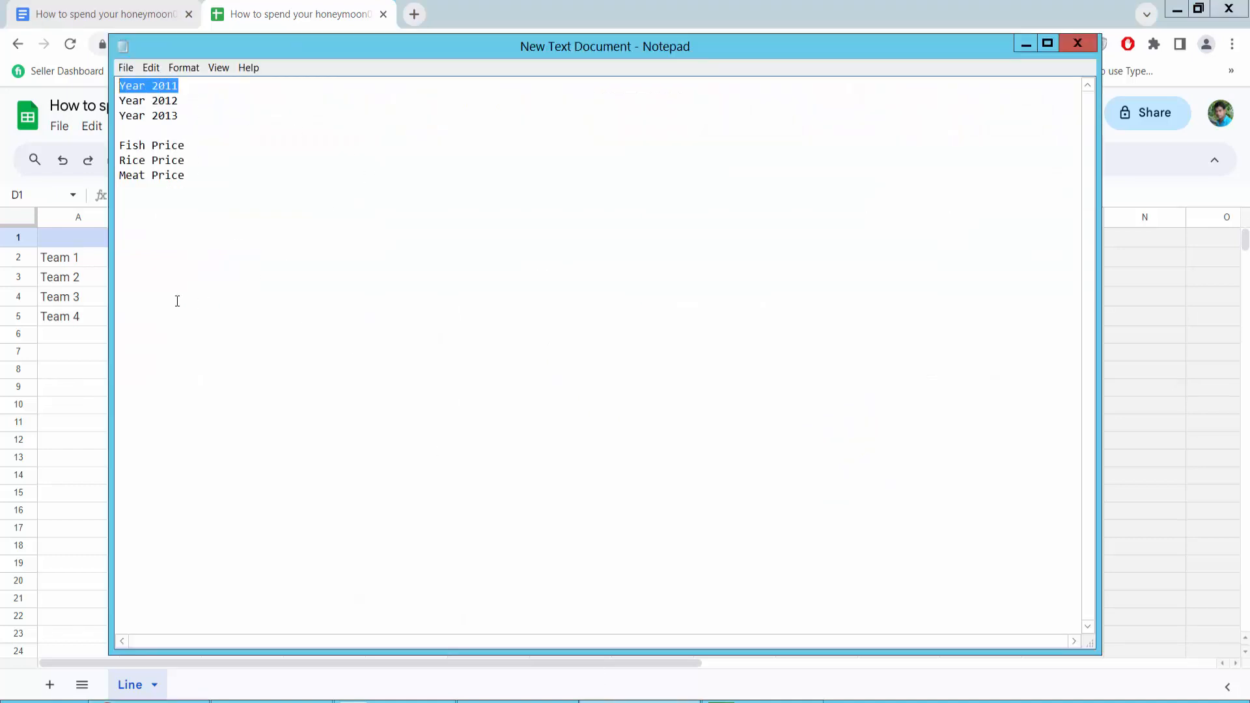
key(alt+Tab)
click(103, 258)
double_click(104, 257)
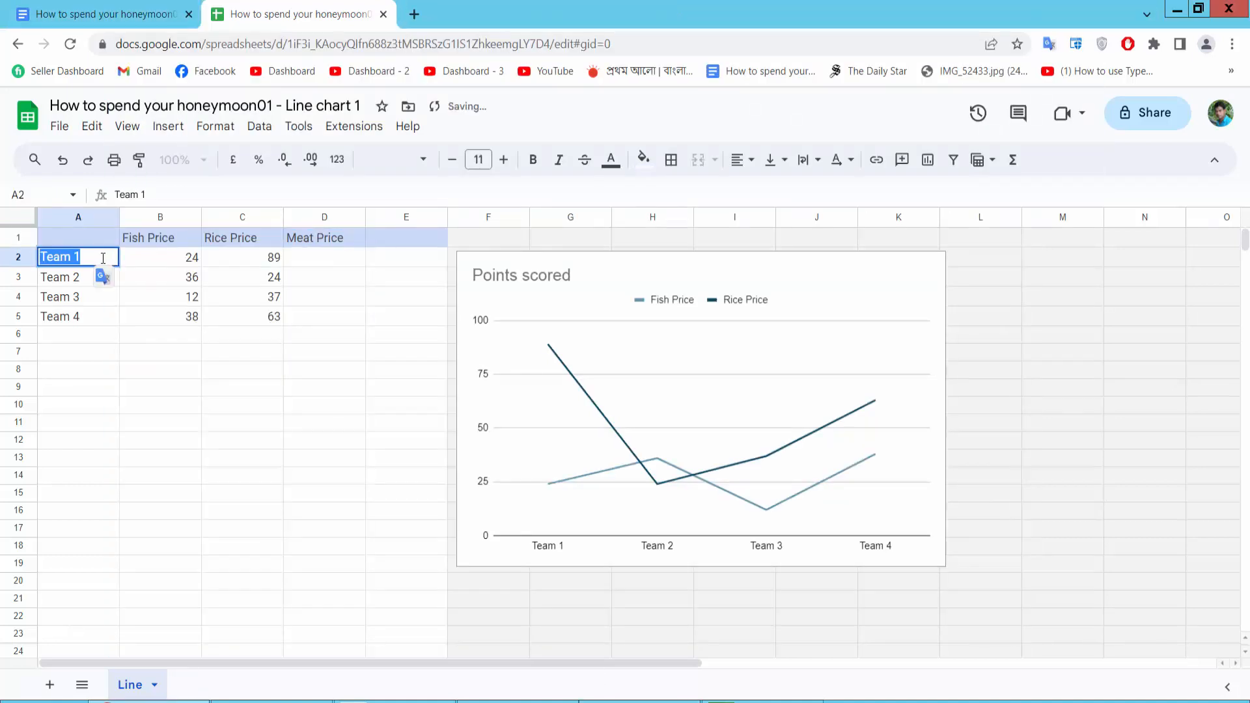
key(ctrl+v)
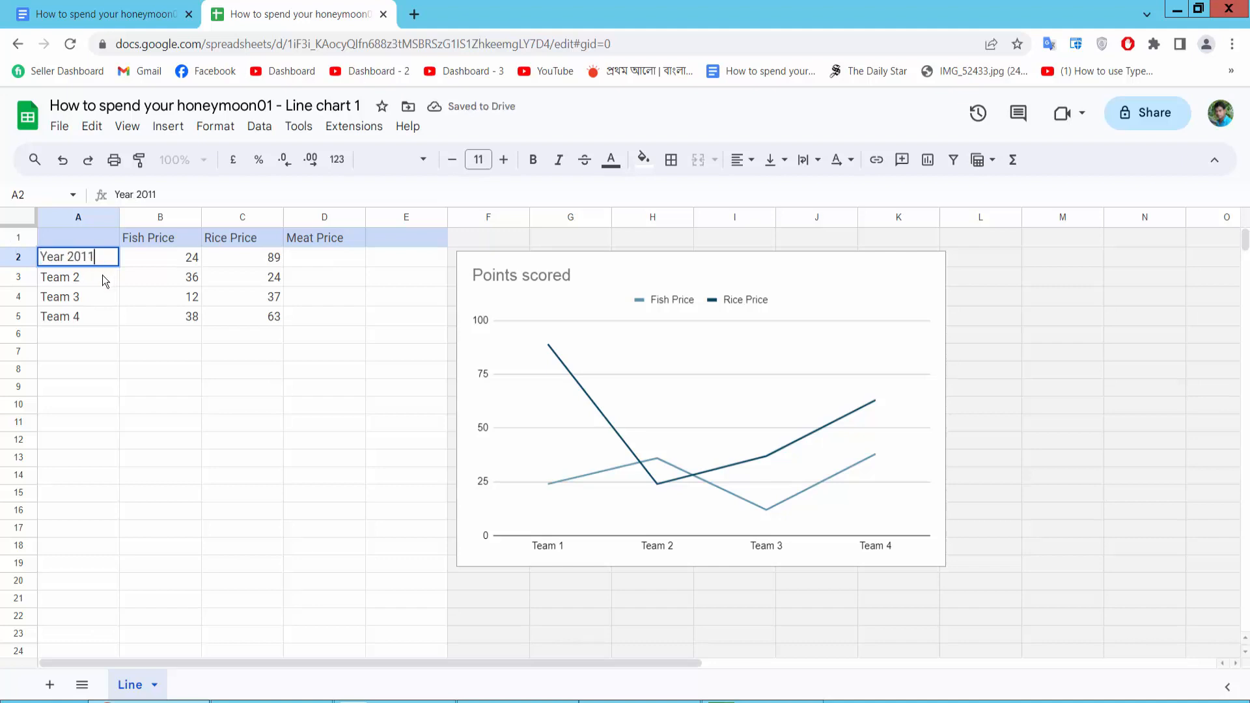
- Replace the row label in cell A3 with "Year 2012"
double_click(103, 275)
key(ctrl+a)
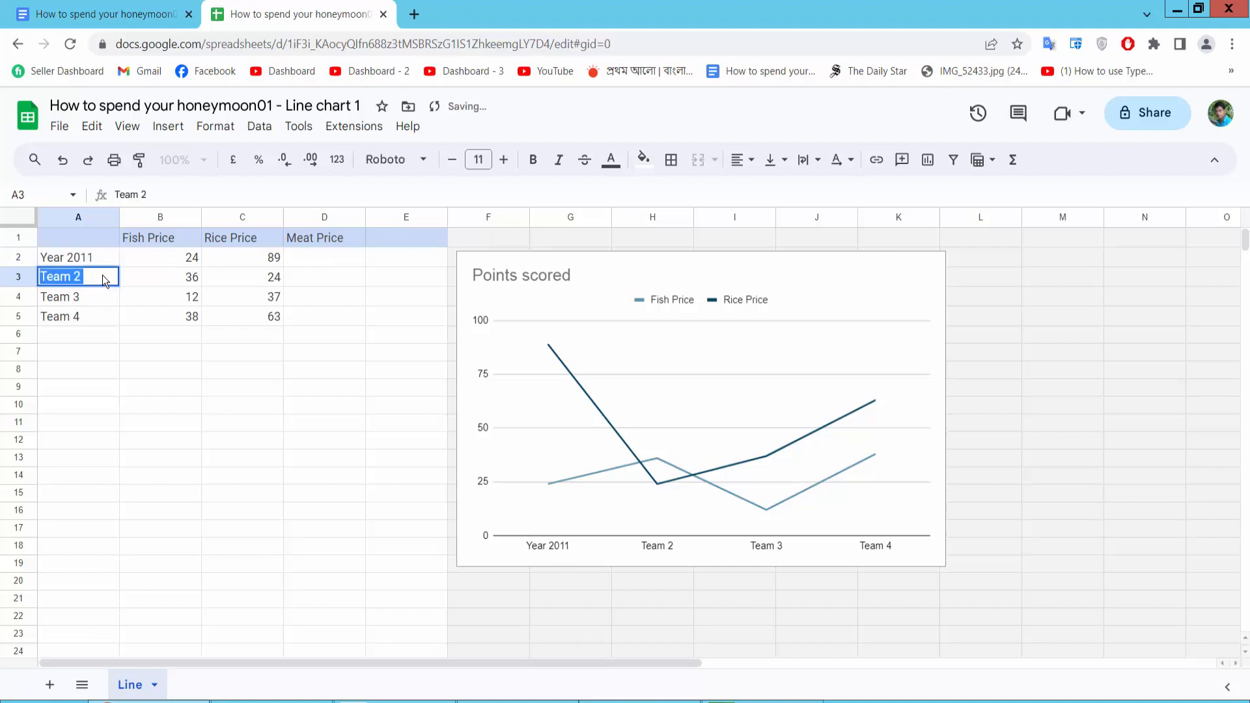
key(ctrl+v)
drag(89, 278, 97, 278)
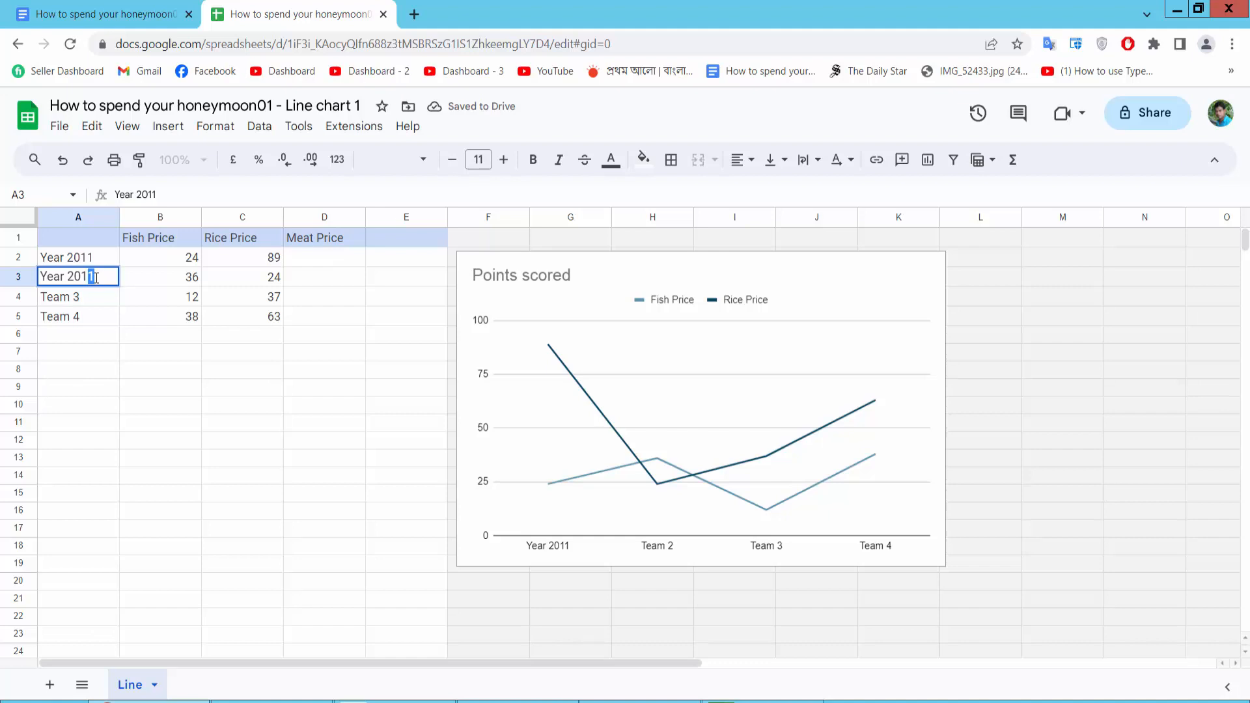
text(2)
- Replace the row label in cell A4 with "Year 2013"
double_click(91, 298)
drag(92, 298, 29, 298)
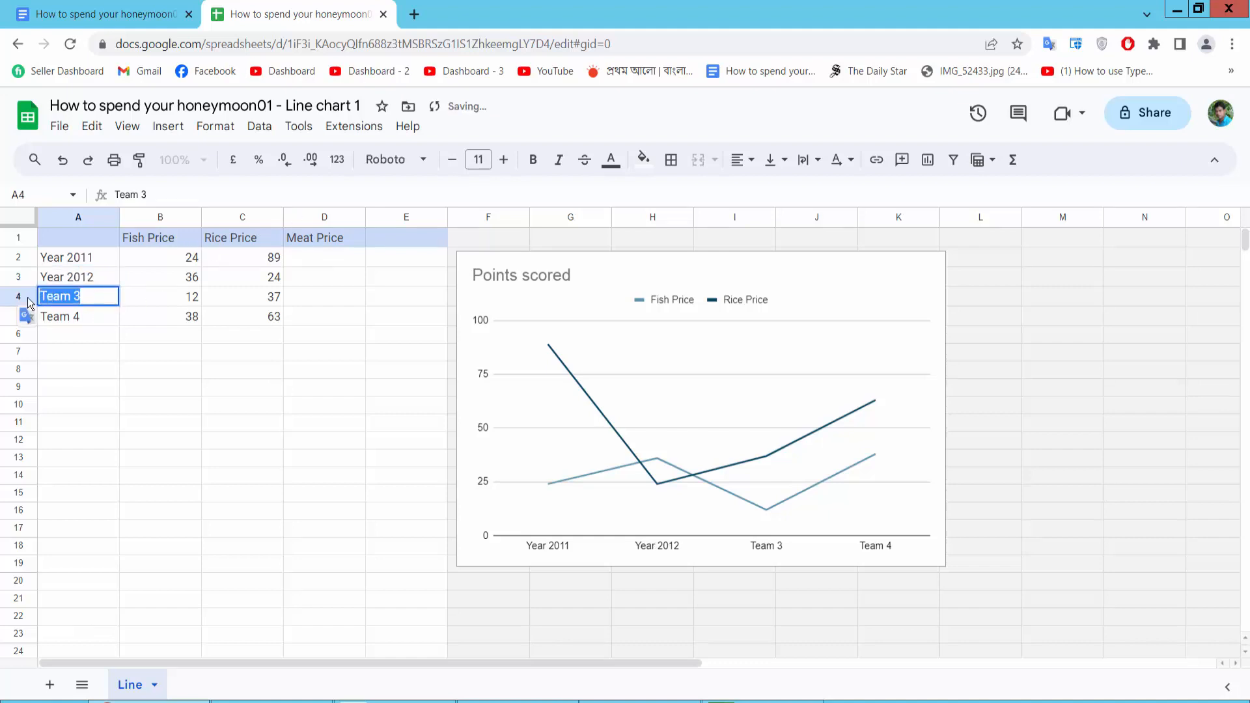
key(ctrl+v)
key(BackSpace)
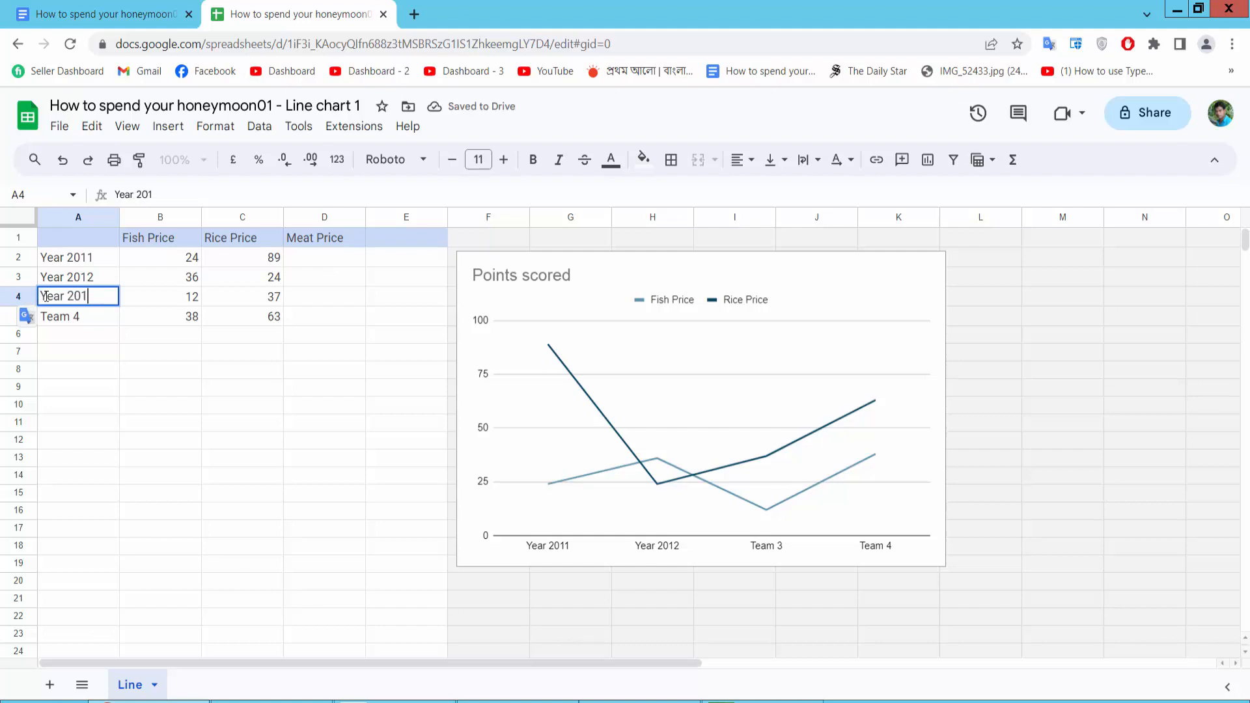
text(3)
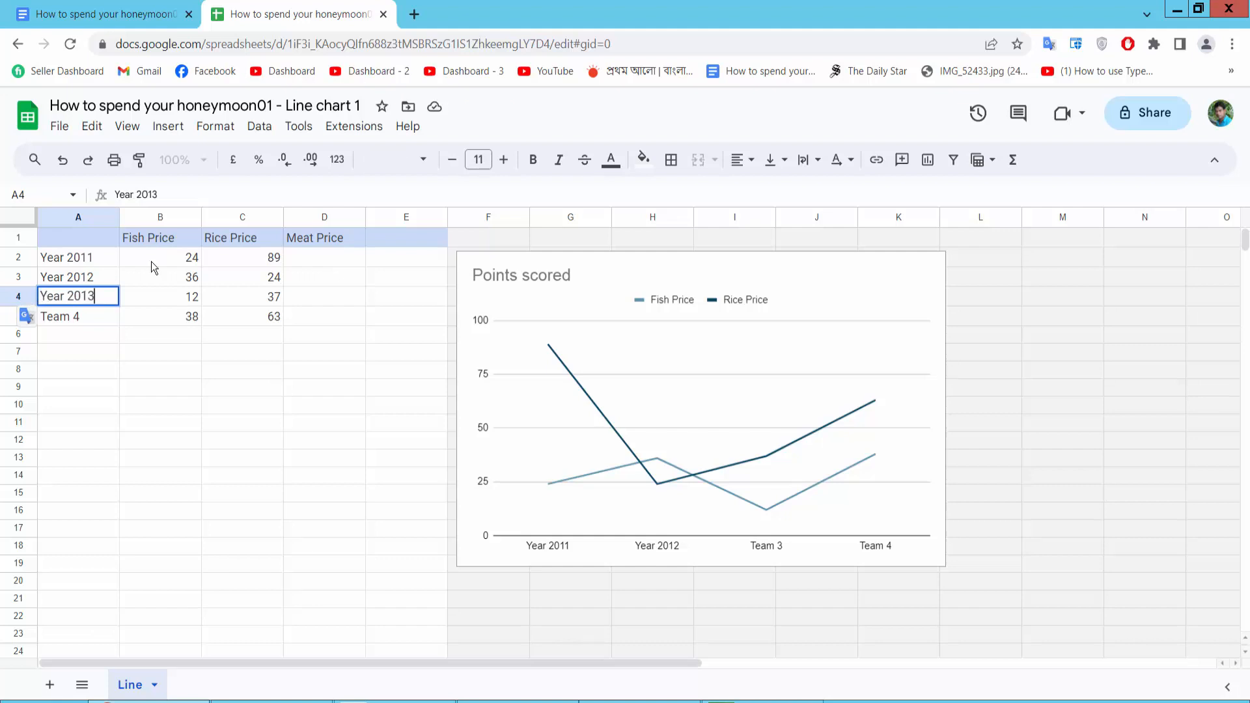
- Replace the row label in cell A5 with "Year 2014"
click(88, 320)
double_click(89, 320)
drag(88, 319, 37, 318)
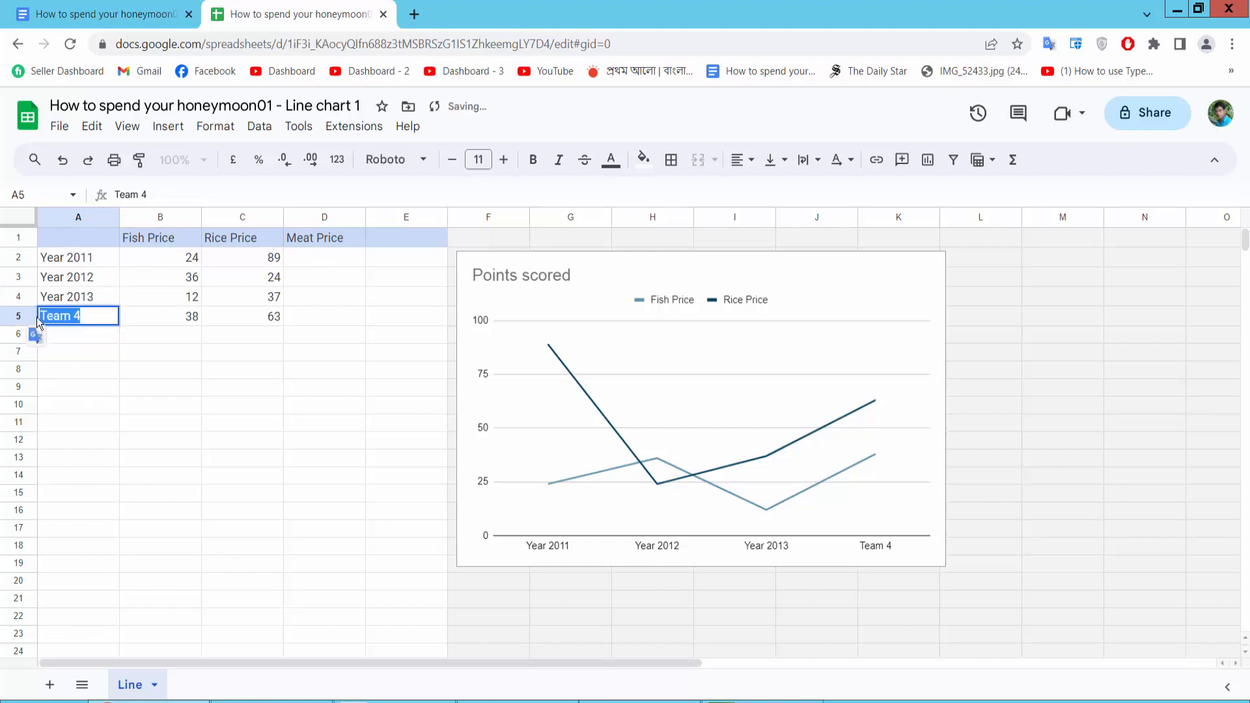
text(Year 2011)
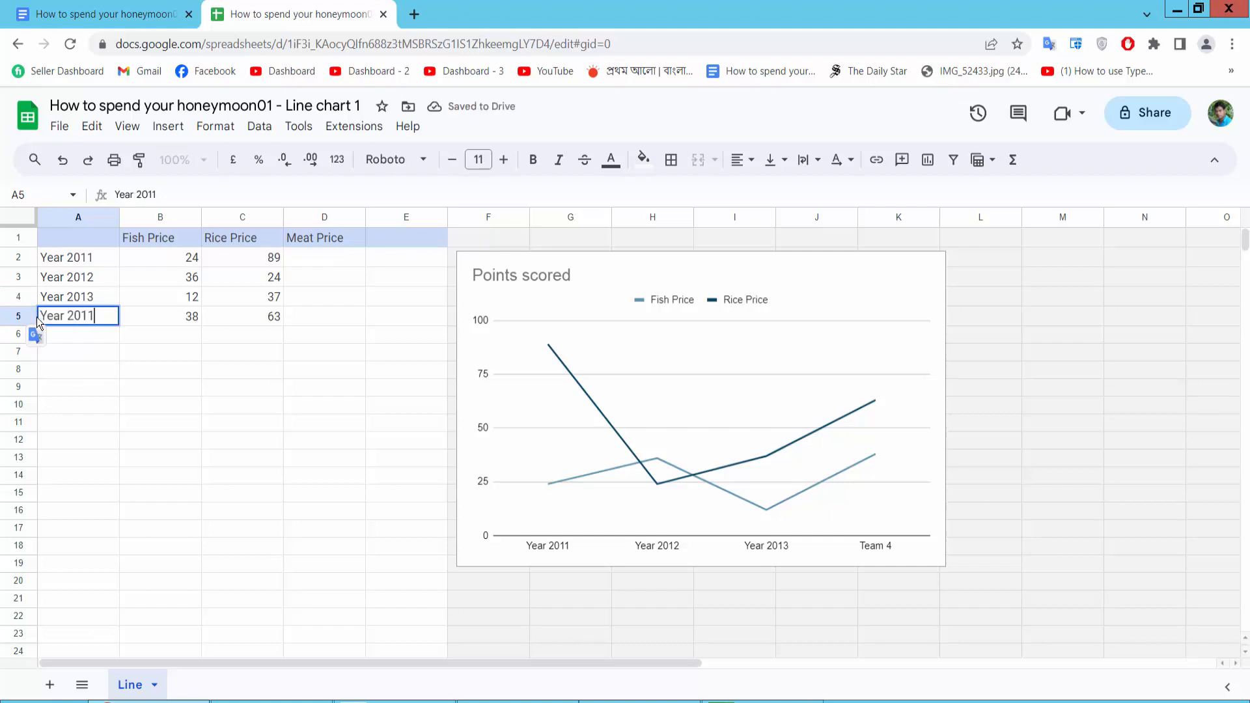
key(BackSpace)
text(4)
- Set the fish price for Year 2011 in cell B2 to 50
click(185, 262)
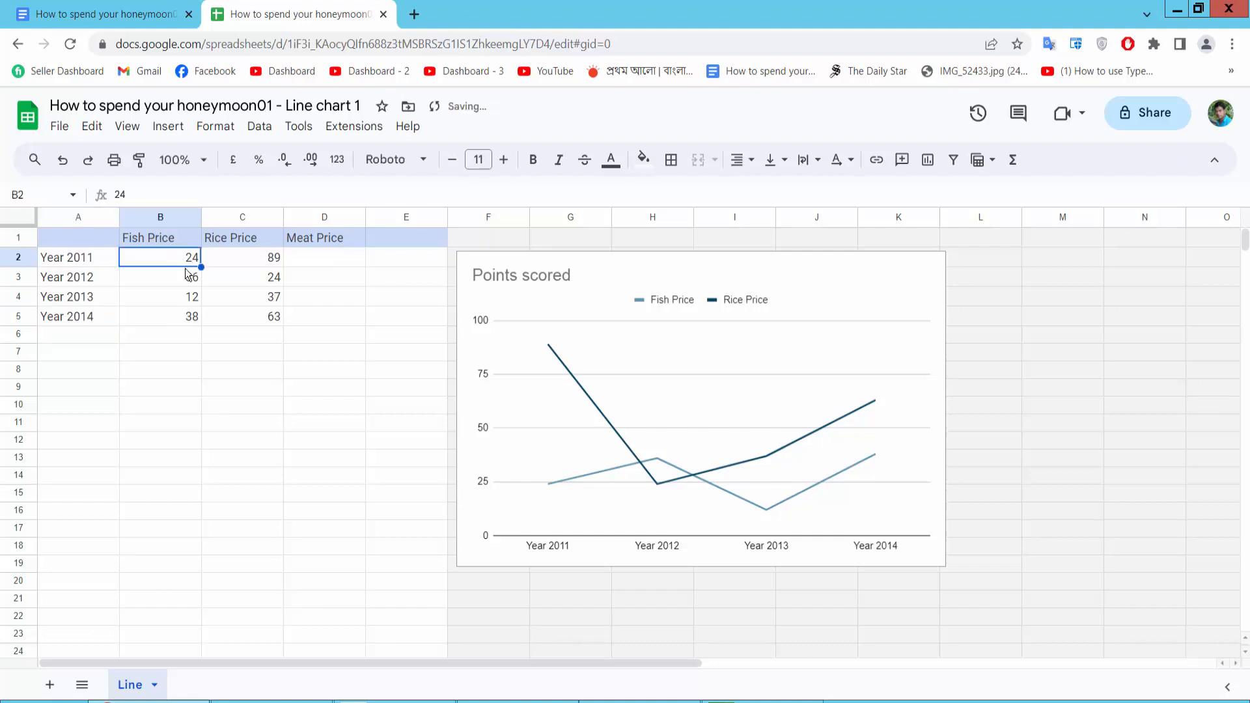
double_click(186, 262)
drag(185, 258, 199, 258)
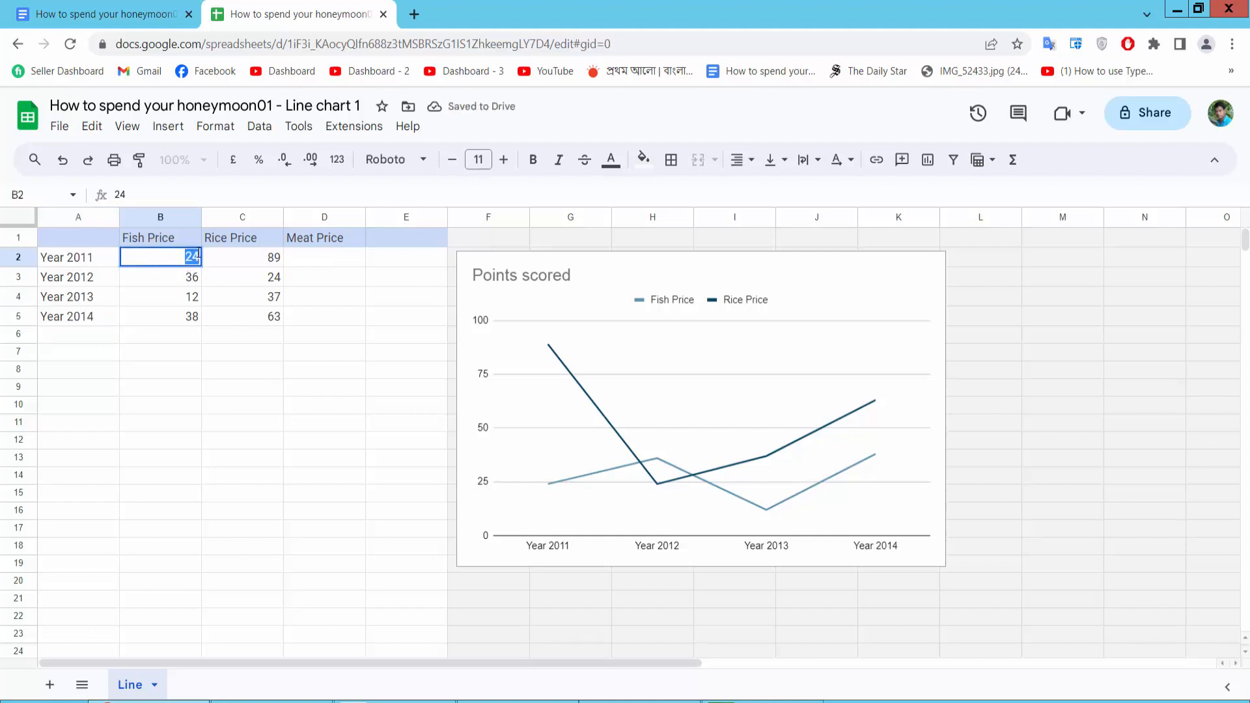
text(50)
- Set the fish price for Year 2012 in cell B3 to 60
double_click(187, 277)
drag(185, 277, 202, 282)
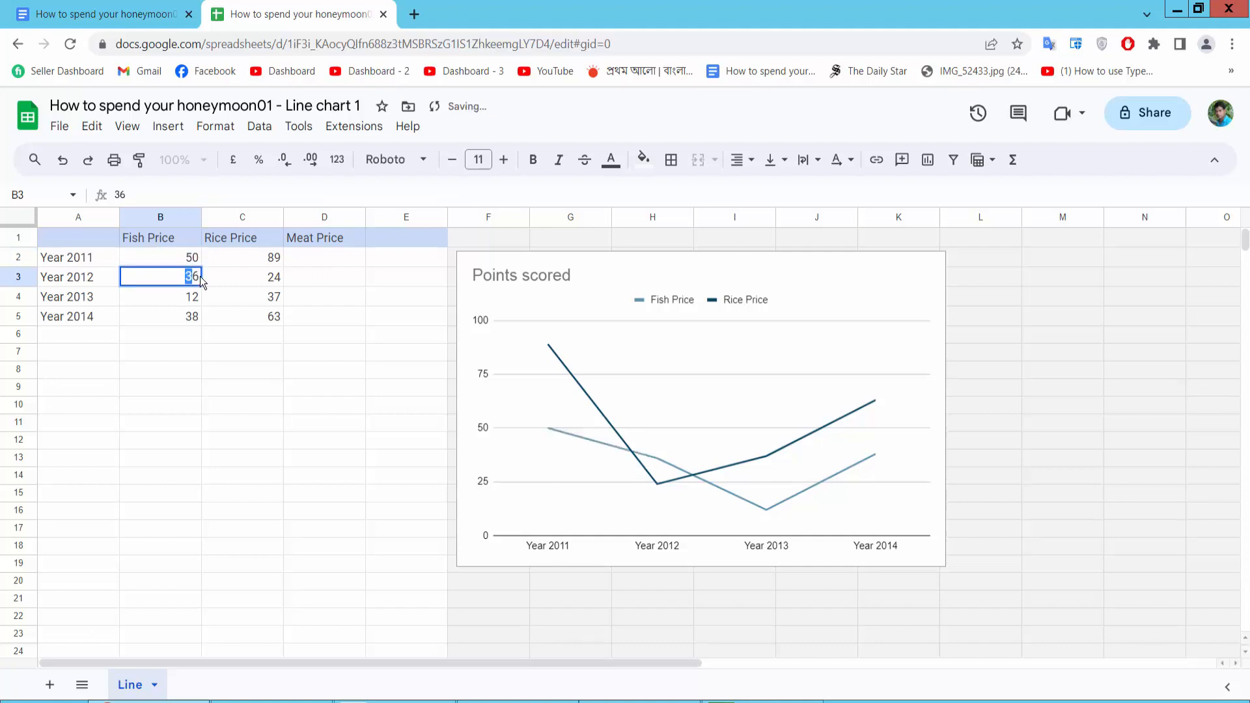
text(60)
click(175, 298)
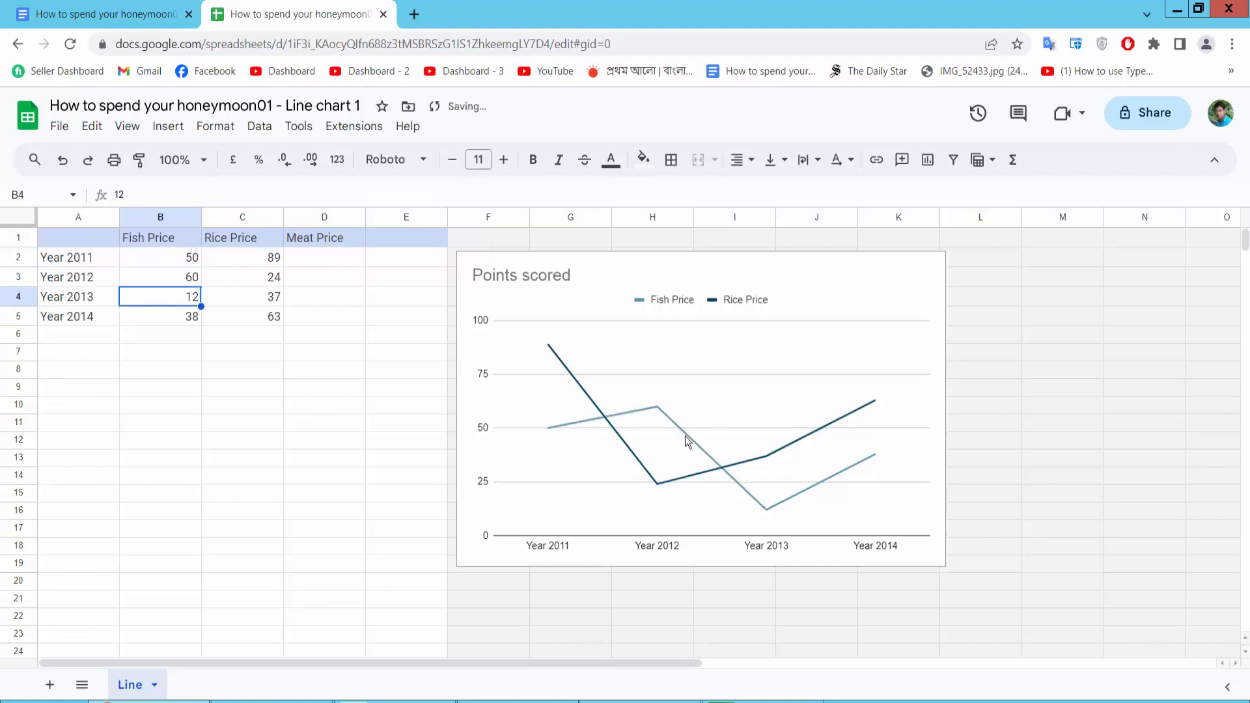
- Set the fish price for Year 2013 in cell B4 to 70
click(185, 315)
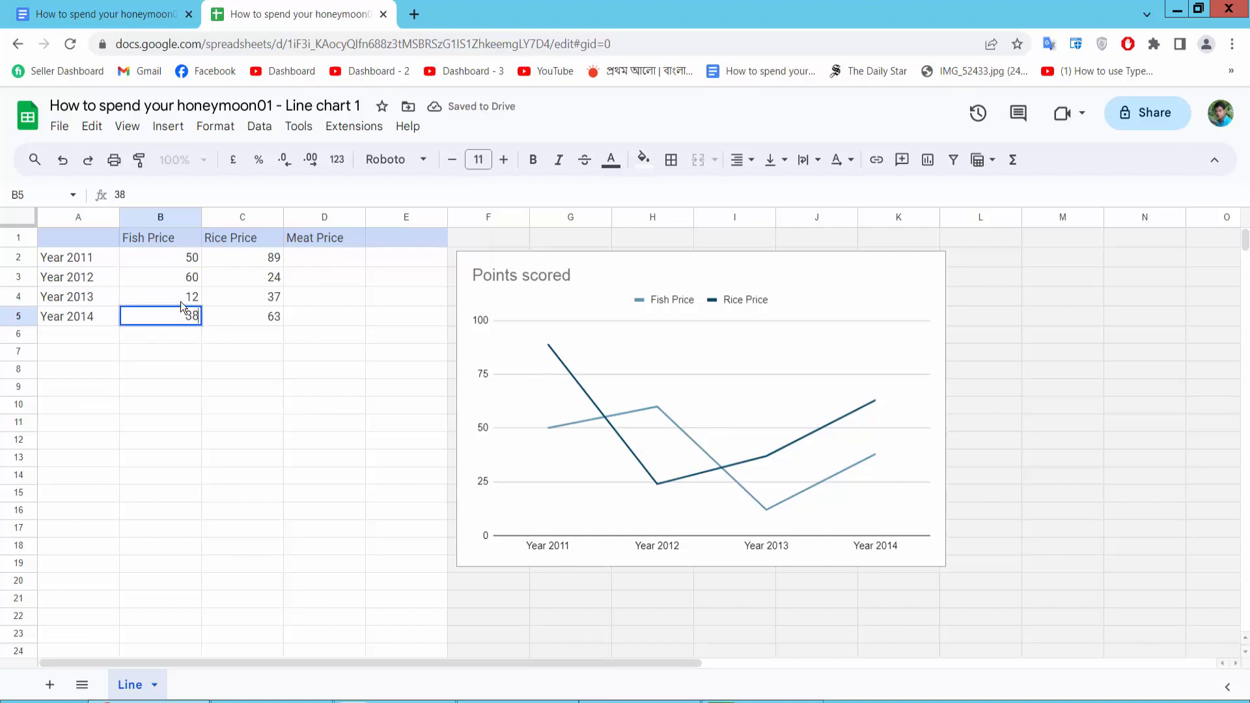
click(183, 301)
double_click(183, 298)
drag(186, 297, 197, 297)
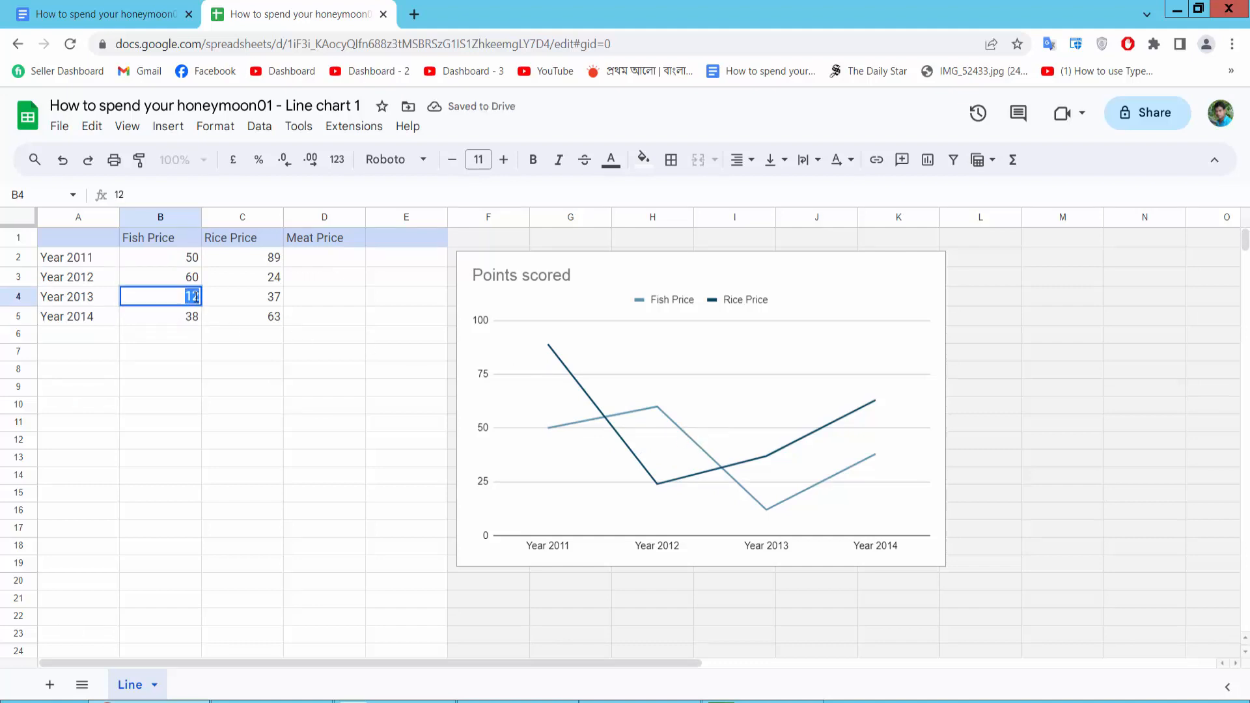
text(70)
- Set the fish price for Year 2014 in cell B5 to 80
click(170, 322)
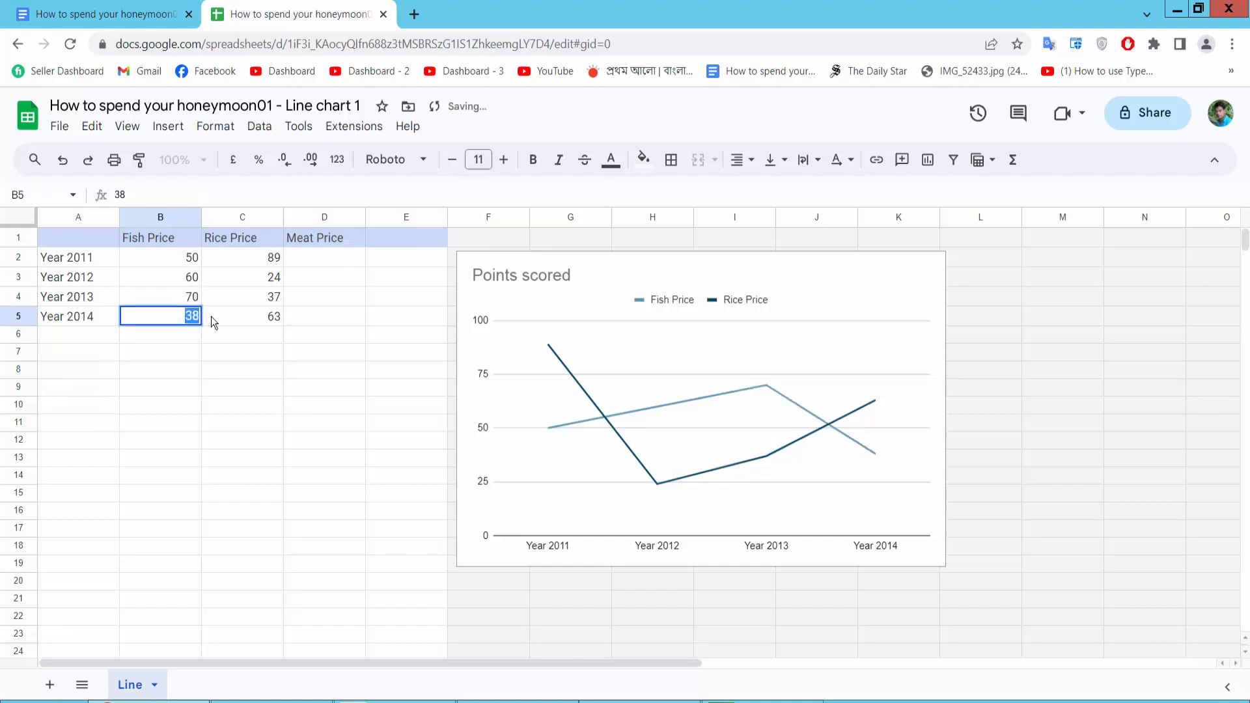
text(800)
key(BackSpace)
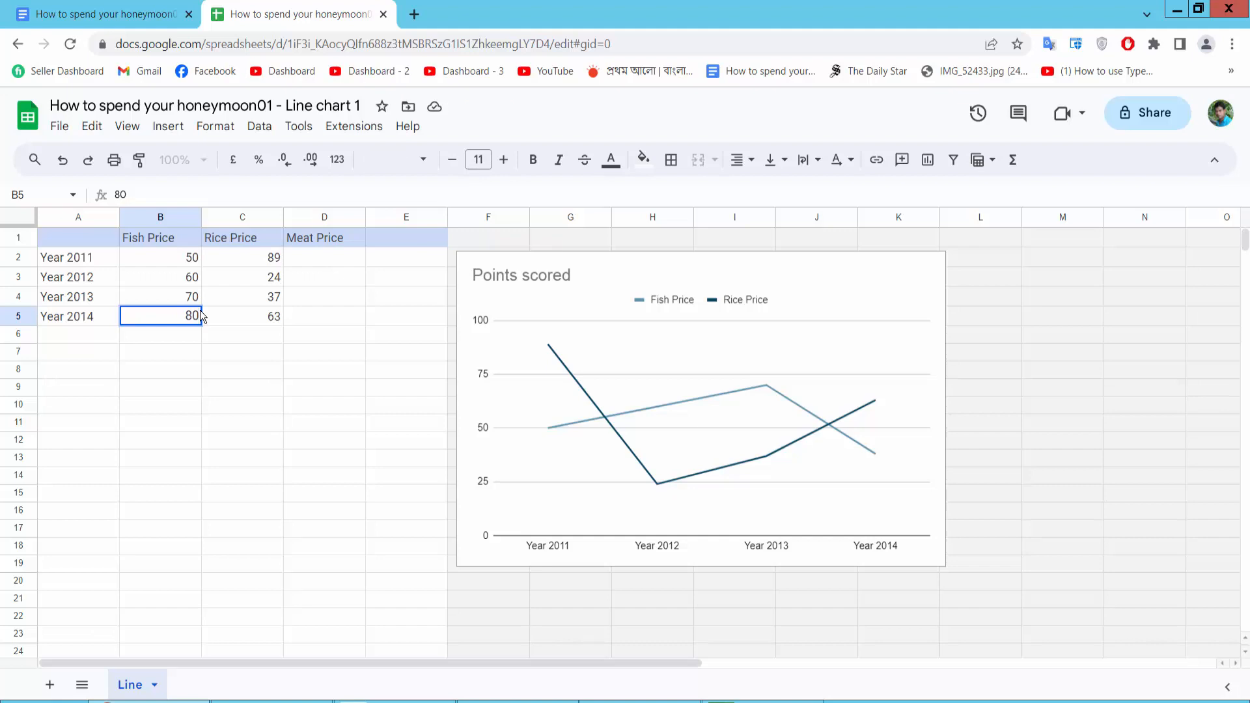
key(Return)
- Set the rice price for Year 2012 in cell C3 to 100
click(264, 281)
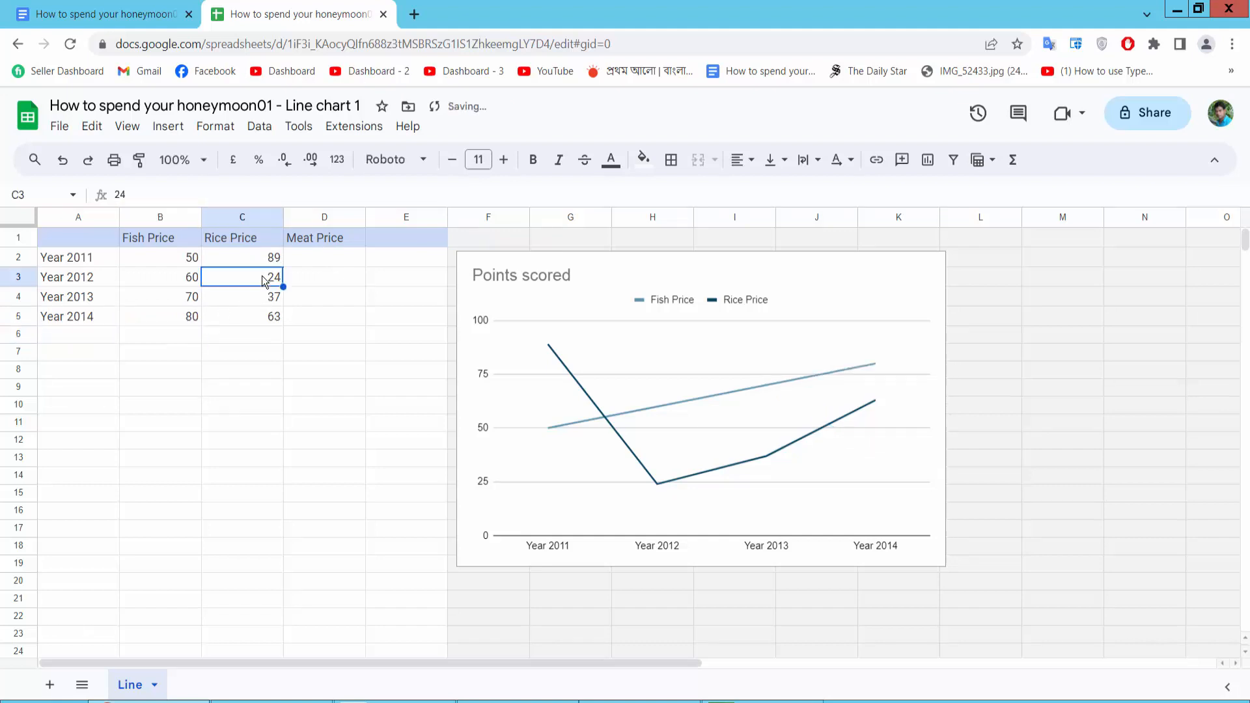
text(1)
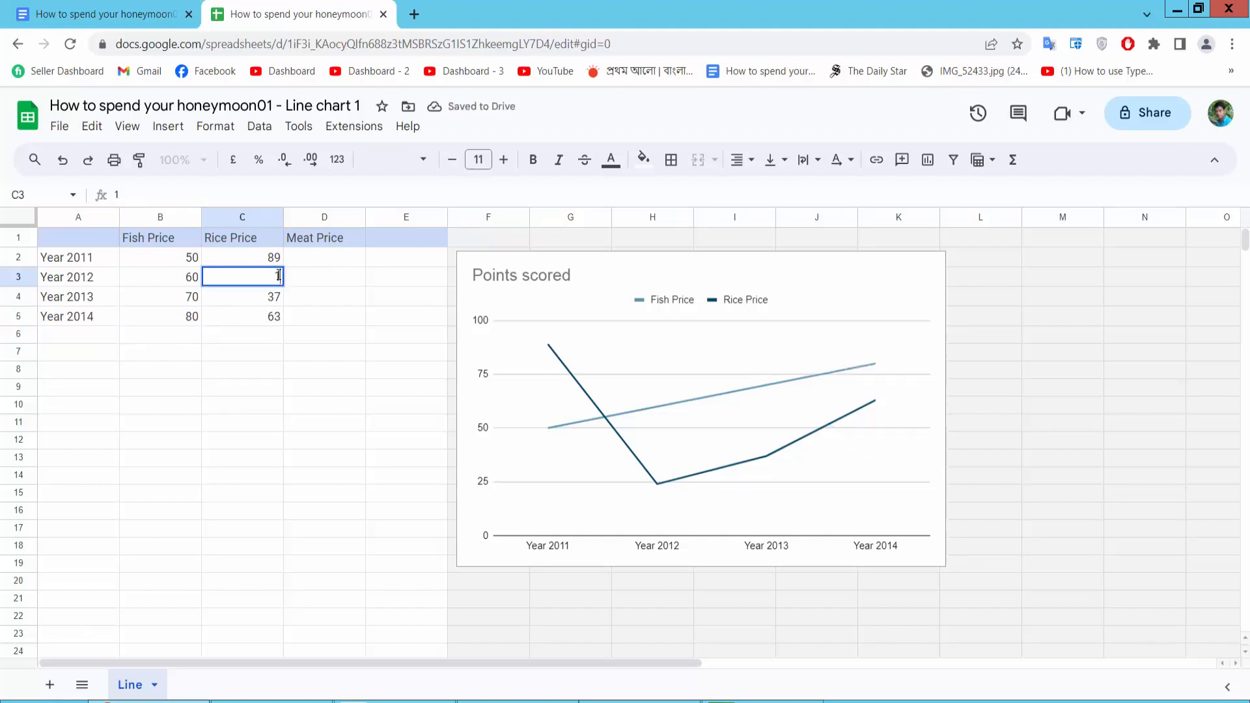
text(00)
key(Return)
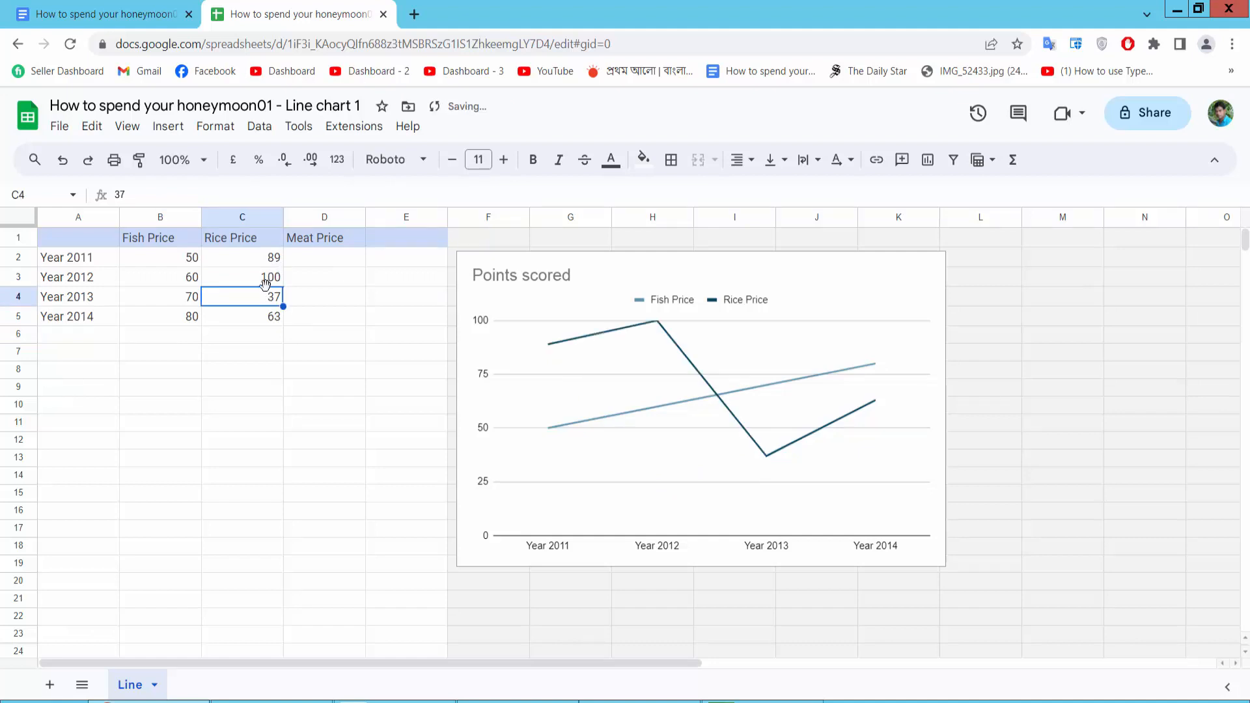
- Set the rice prices for Year 2013 and Year 2014 in cells C4 and C5 to 120 and 150
double_click(263, 297)
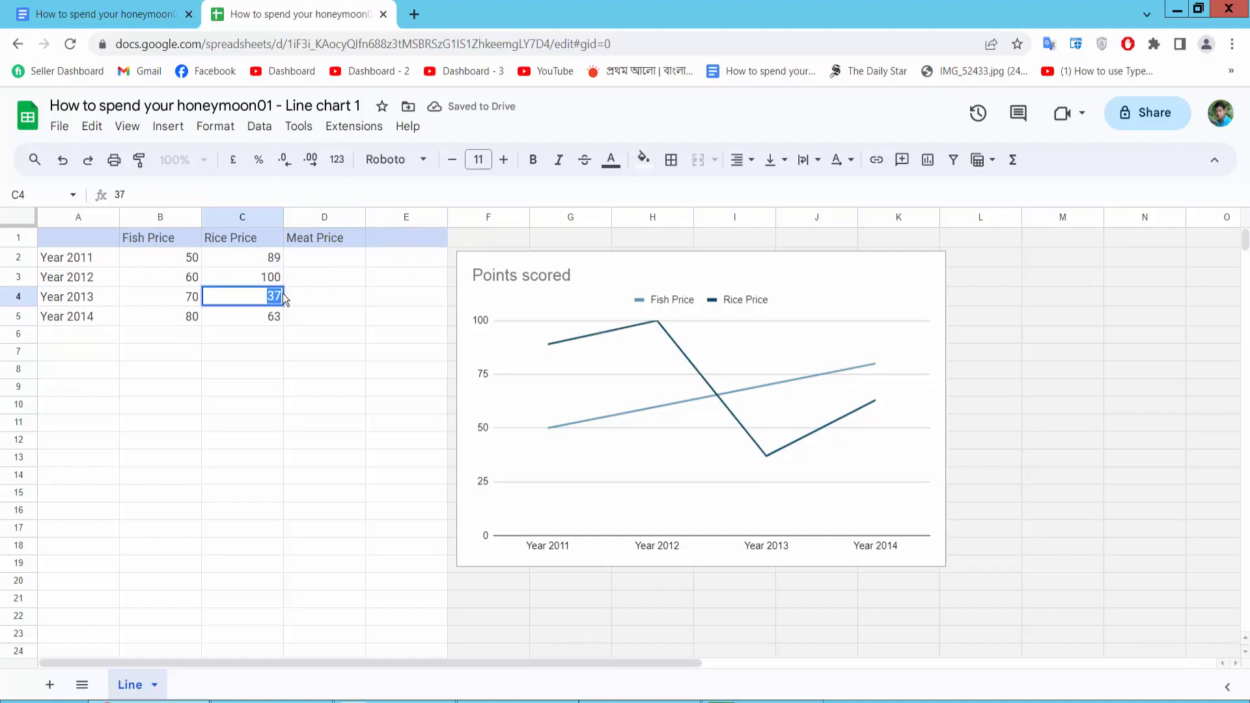
text(120)
key(Return)
double_click(280, 316)
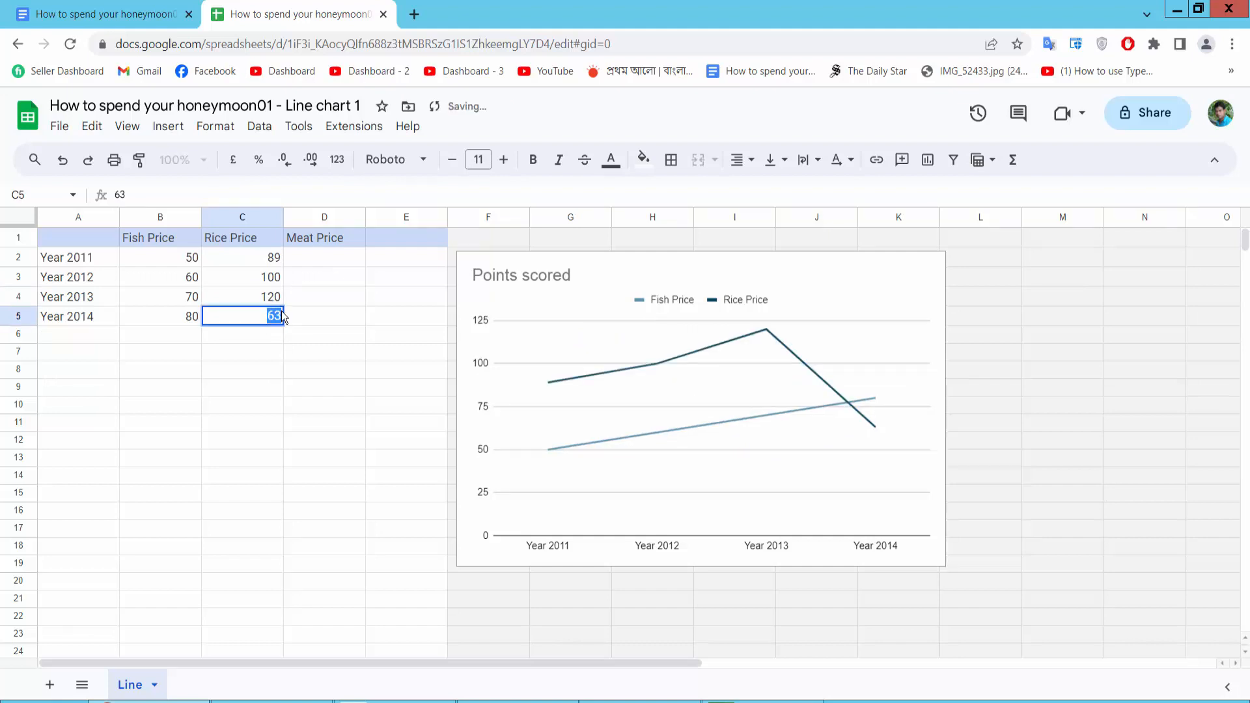
text(150)
key(Return)
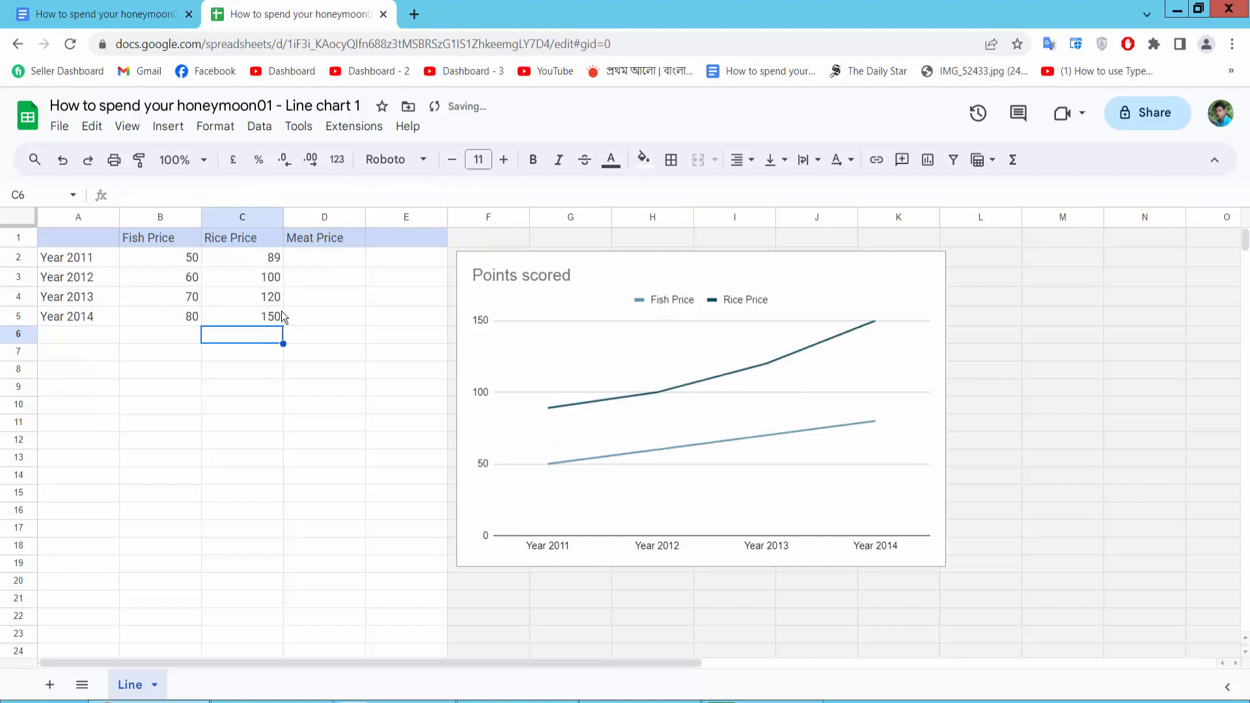
- Enter meat prices of 50 for Year 2011 in cell D2 and 10 for Year 2012 in cell D3
click(329, 258)
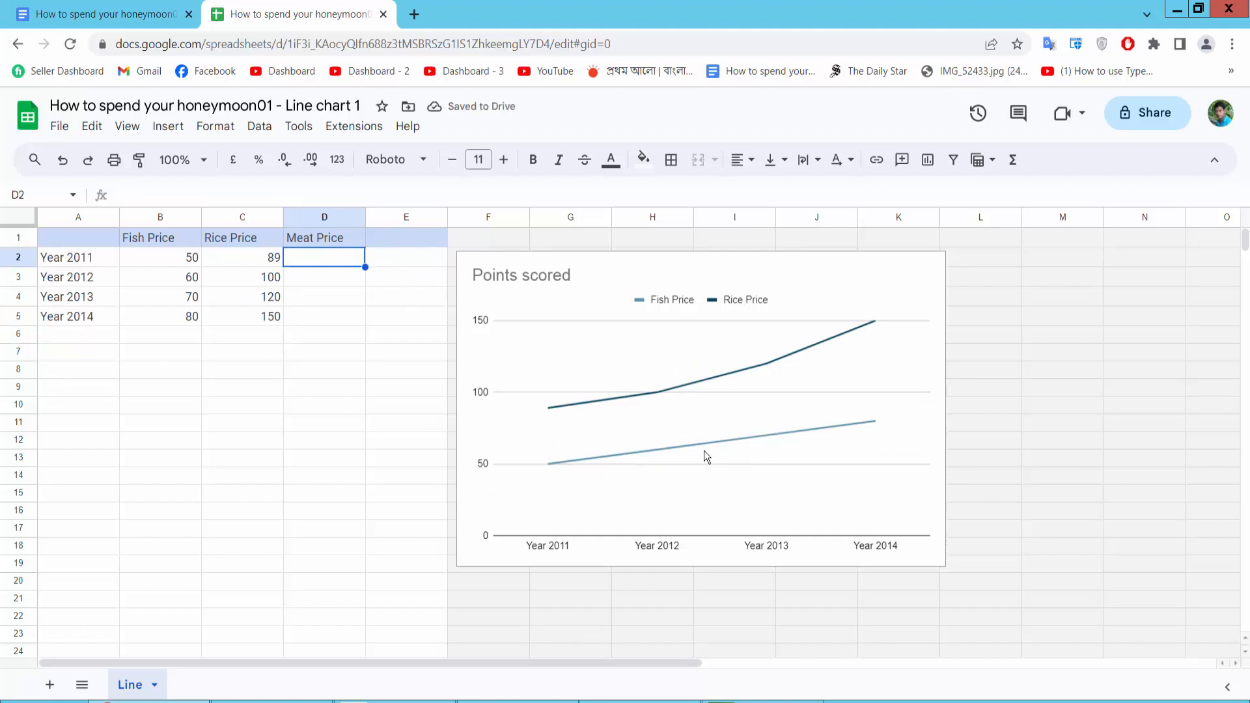
double_click(319, 255)
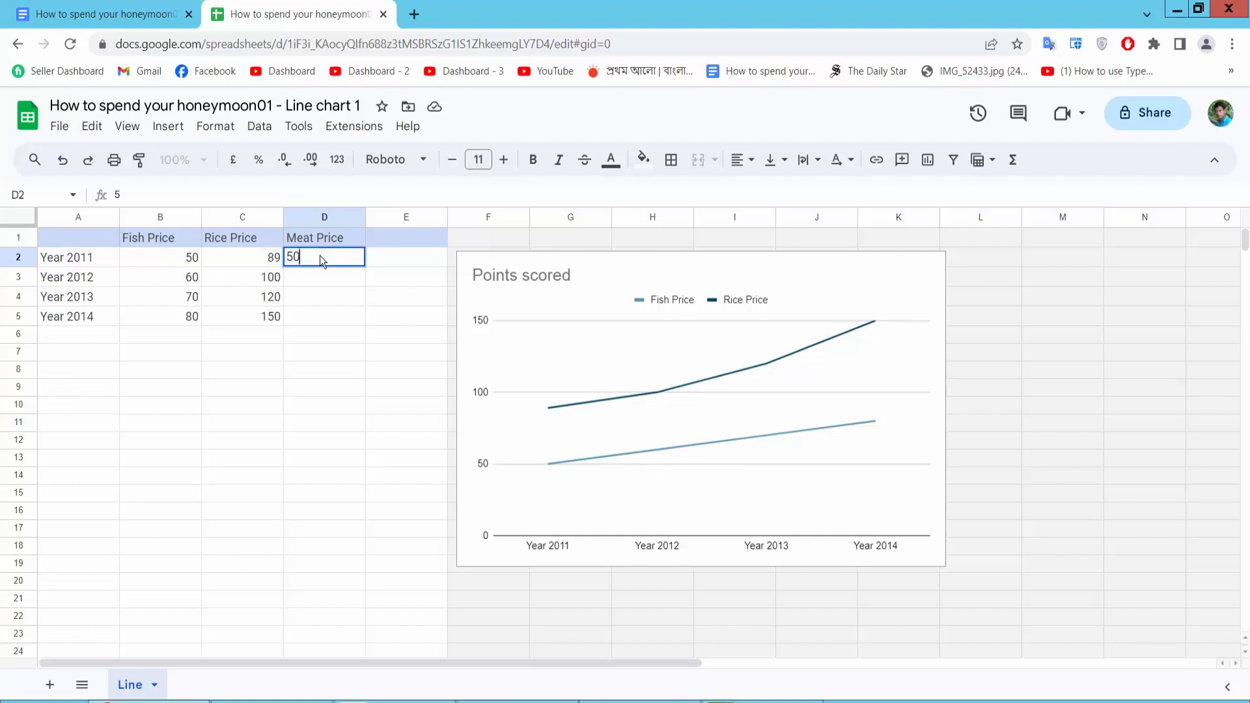
double_click(313, 279)
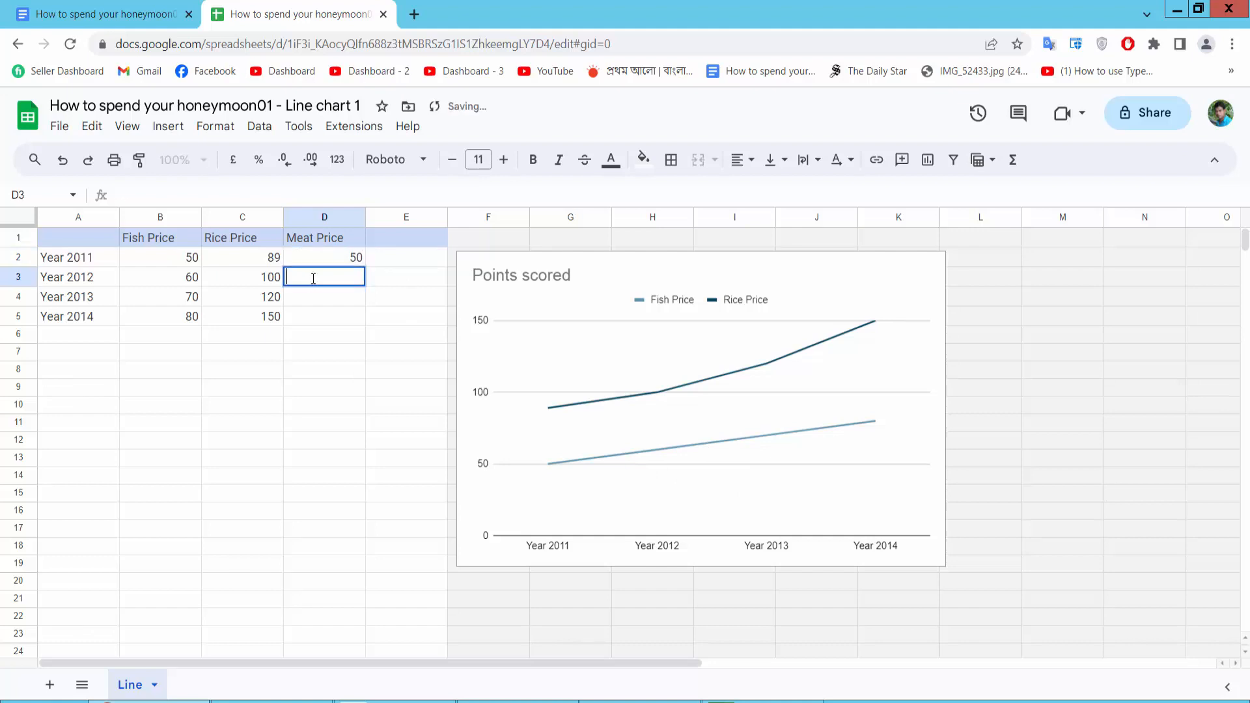
text(10)
- Enter meat prices of 20 for Year 2013 in cell D4 and 40 for Year 2014 in cell D5
click(316, 297)
double_click(317, 297)
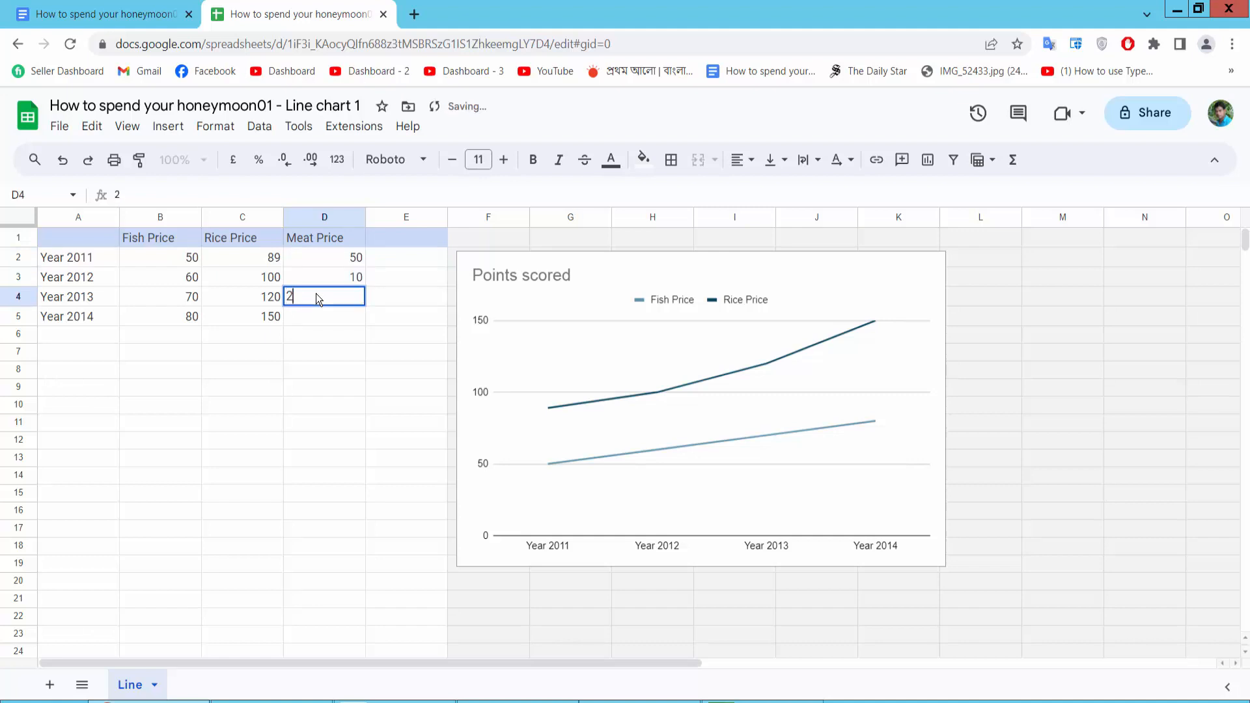
text(20)
click(315, 322)
double_click(315, 322)
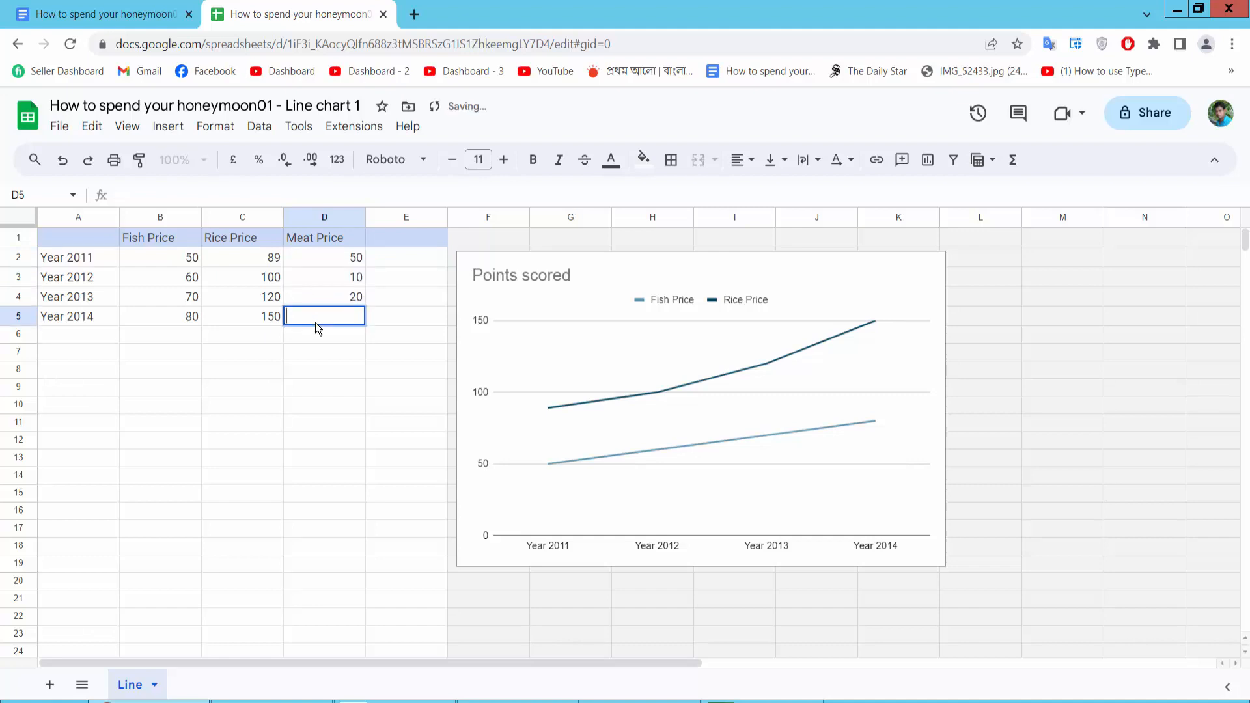
text(40)
key(Return)
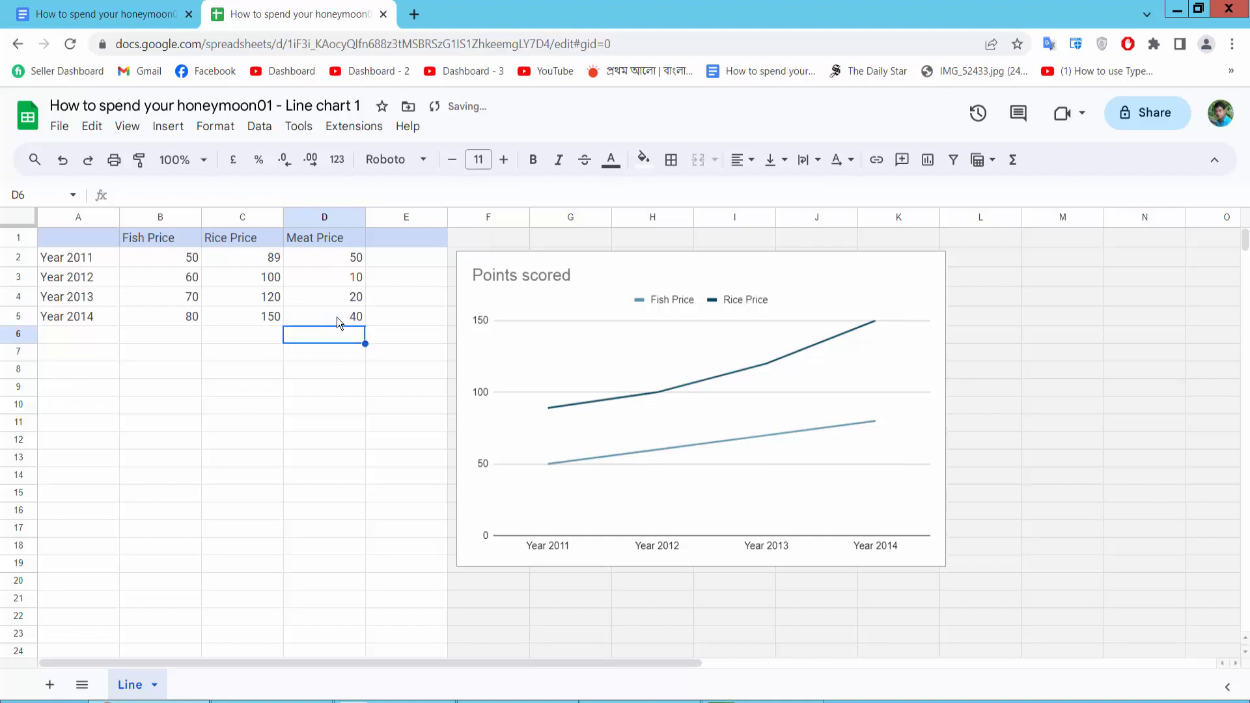
- Add Meat Price as a third series to the line chart in the chart setup
click(692, 370)
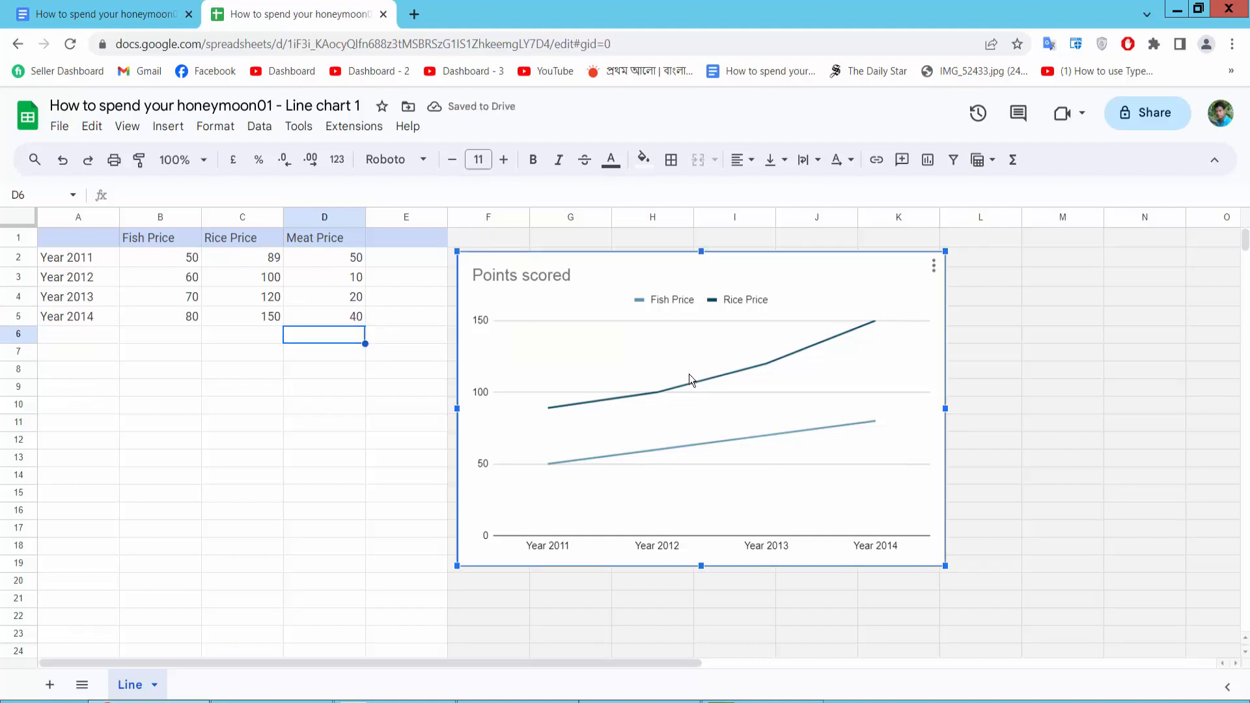
double_click(693, 373)
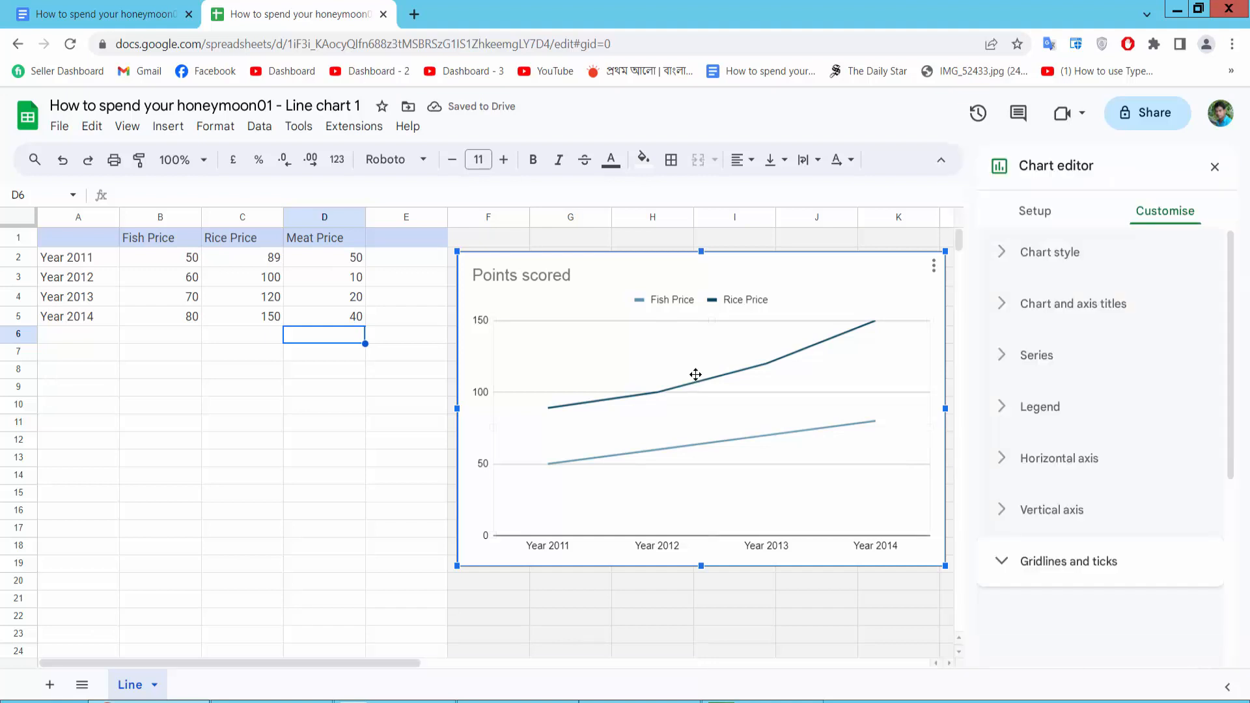
click(1035, 213)
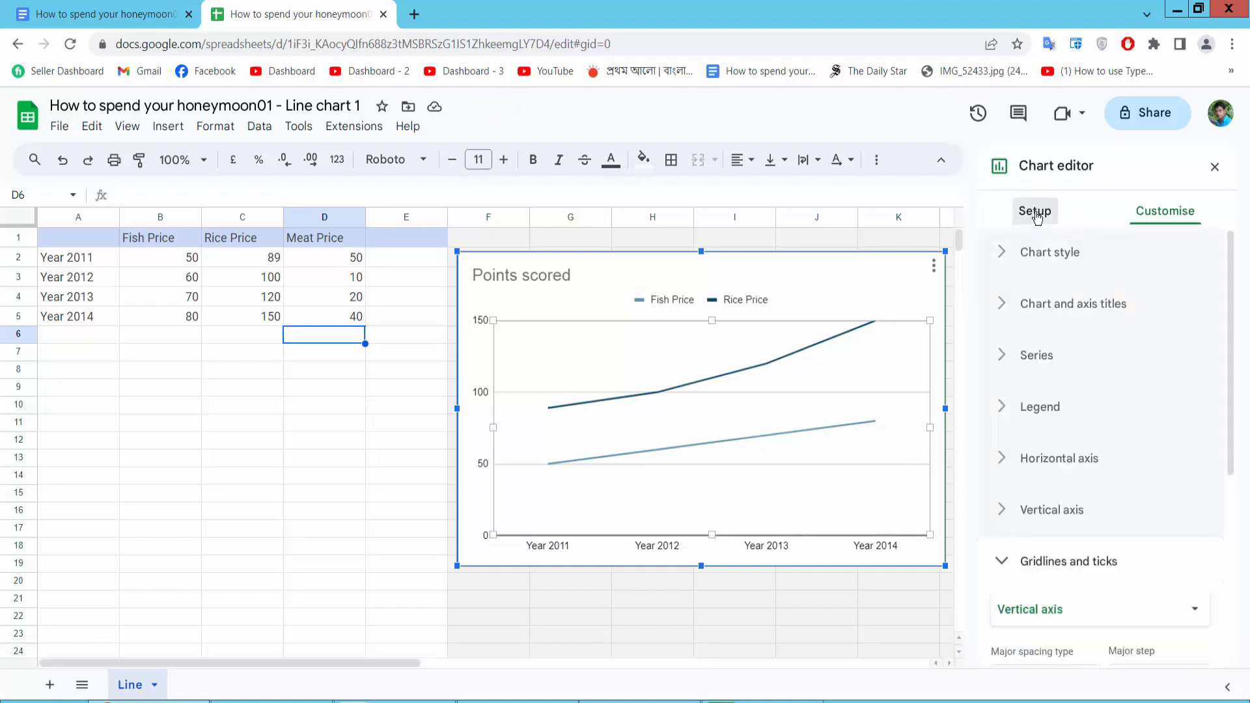
scroll(1122, 432, down, 1)
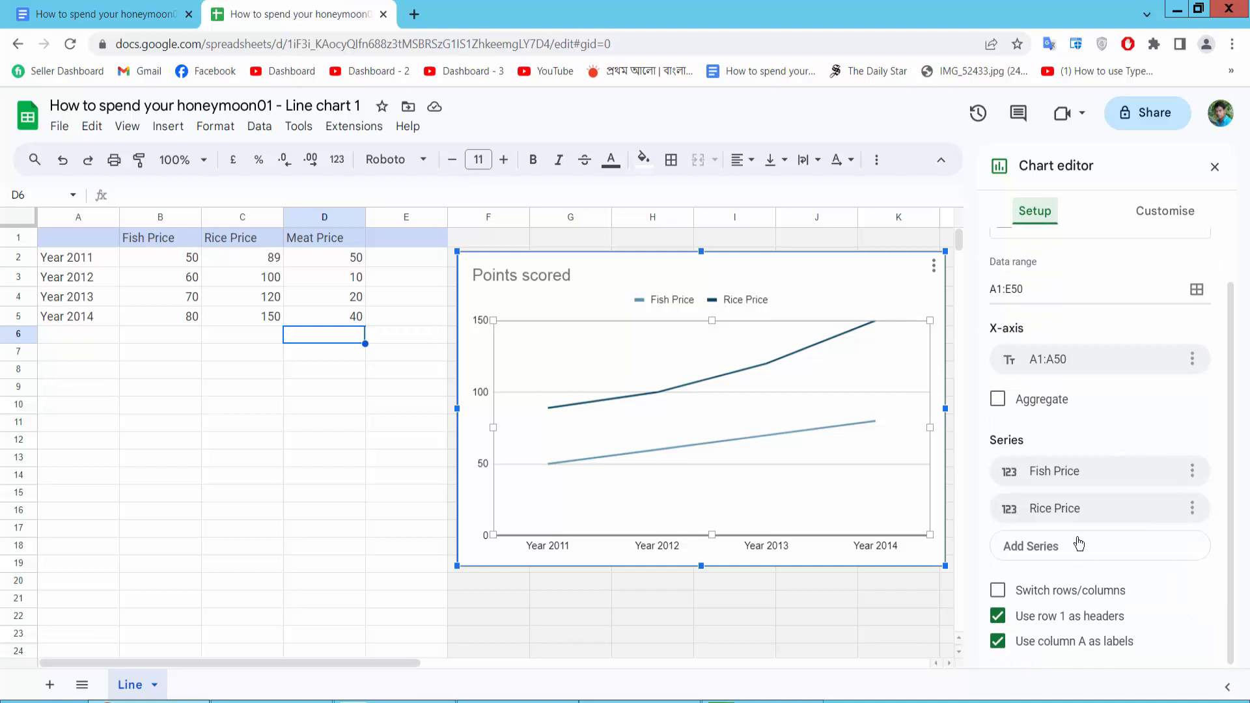
click(1044, 558)
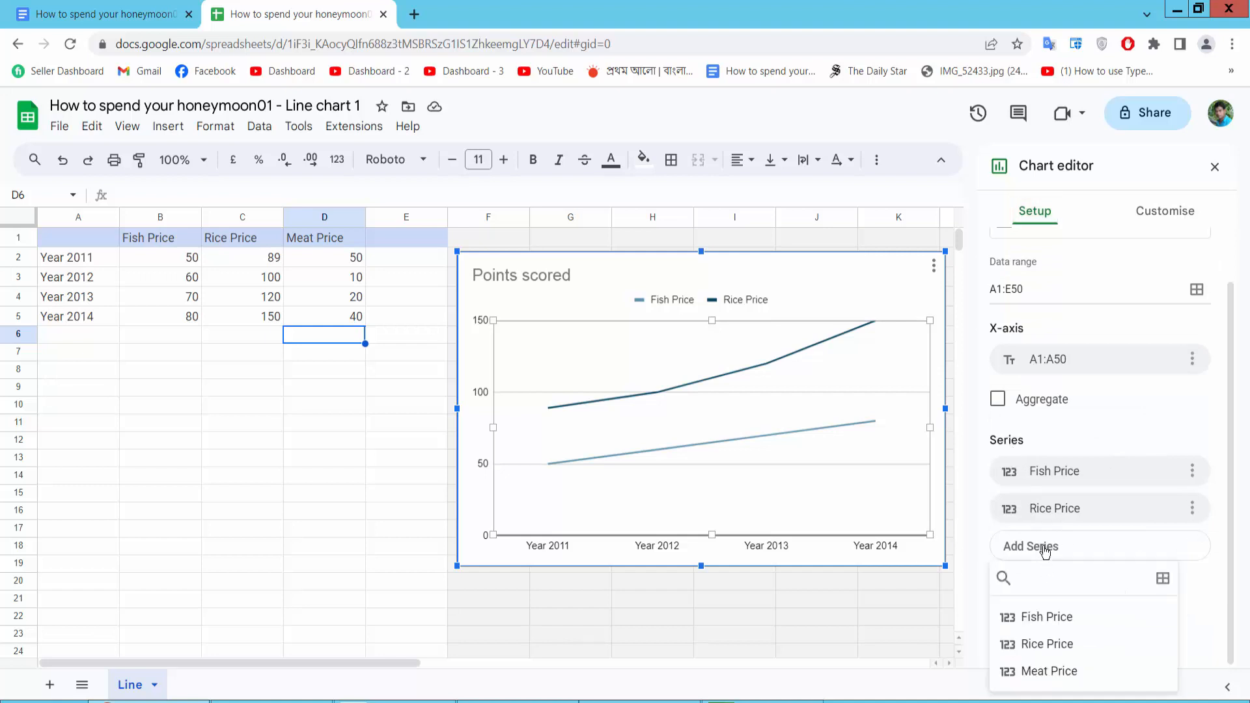
click(1055, 677)
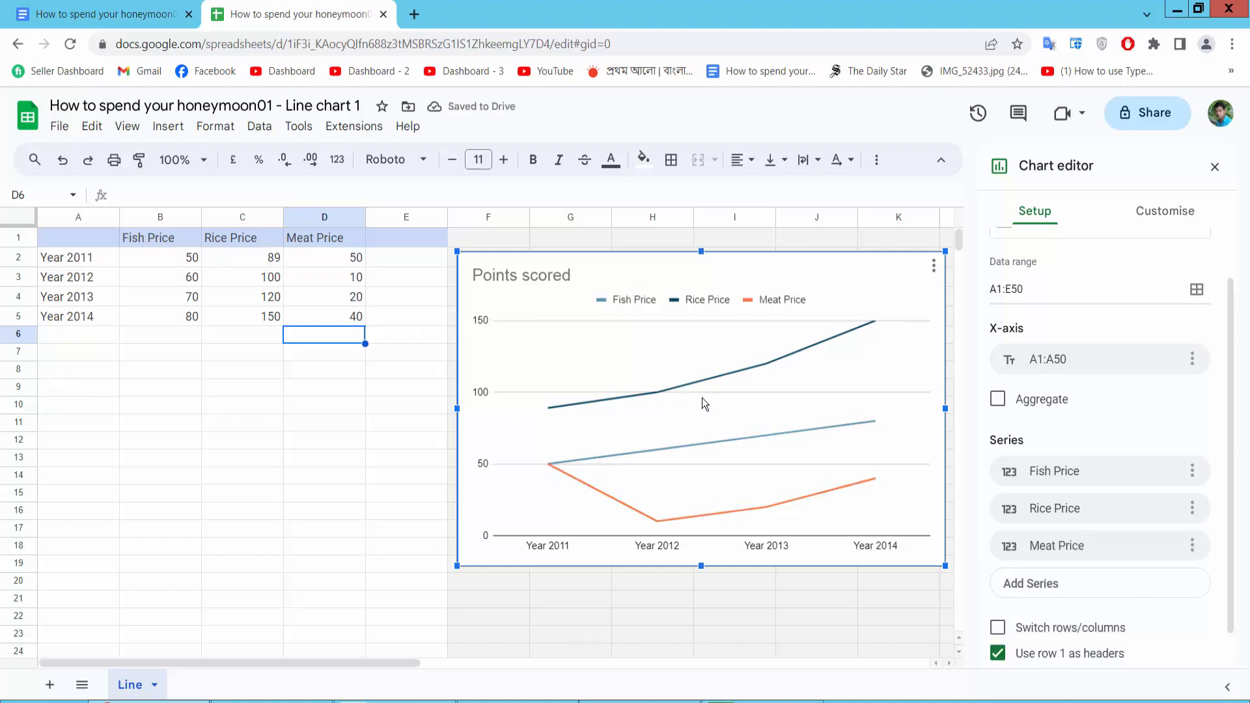
- Set the rice price for Year 2012 in cell C3 to 20
click(255, 276)
double_click(255, 276)
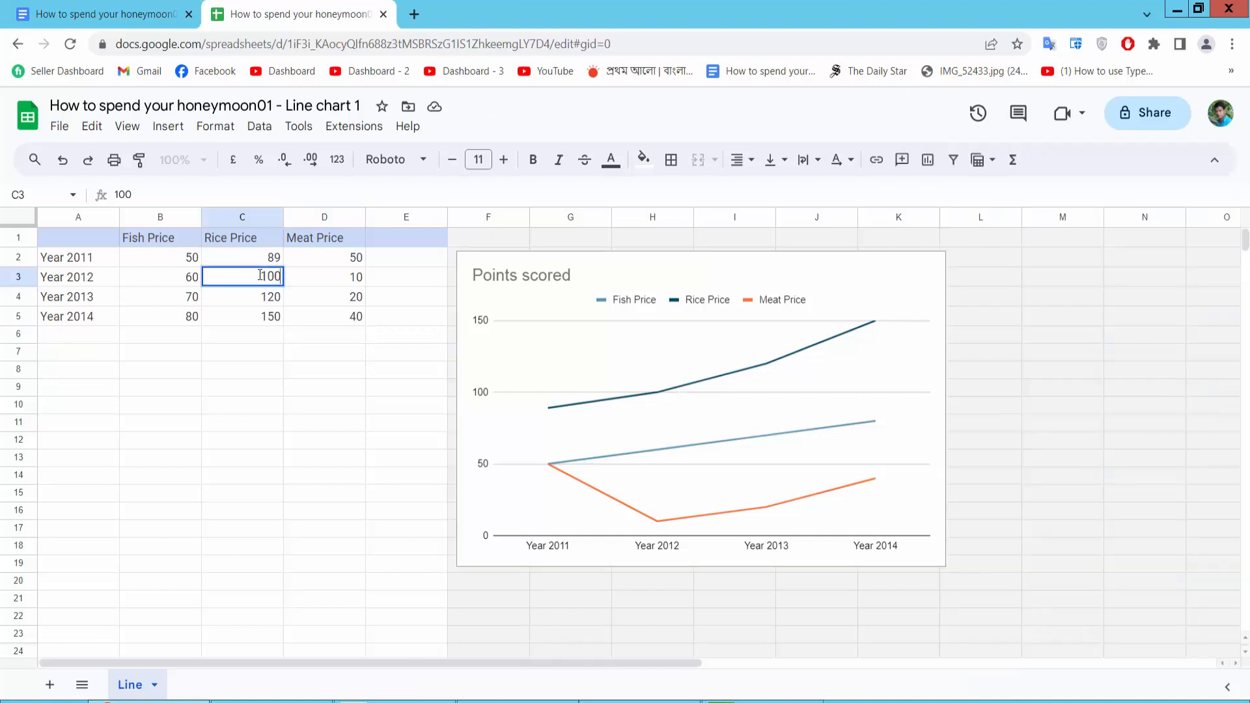
drag(260, 276, 283, 272)
text(20)
key(Return)
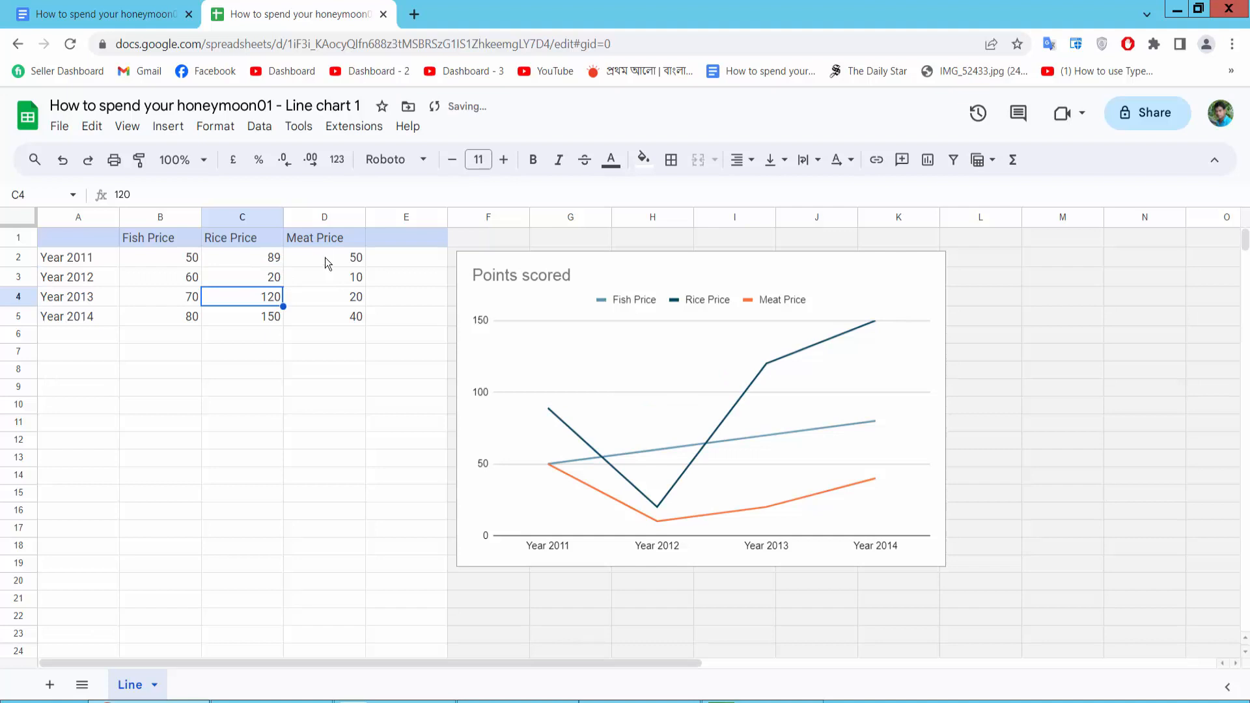
- Set the rice price for Year 2013 in cell C4 to 40
double_click(257, 295)
drag(257, 294, 289, 295)
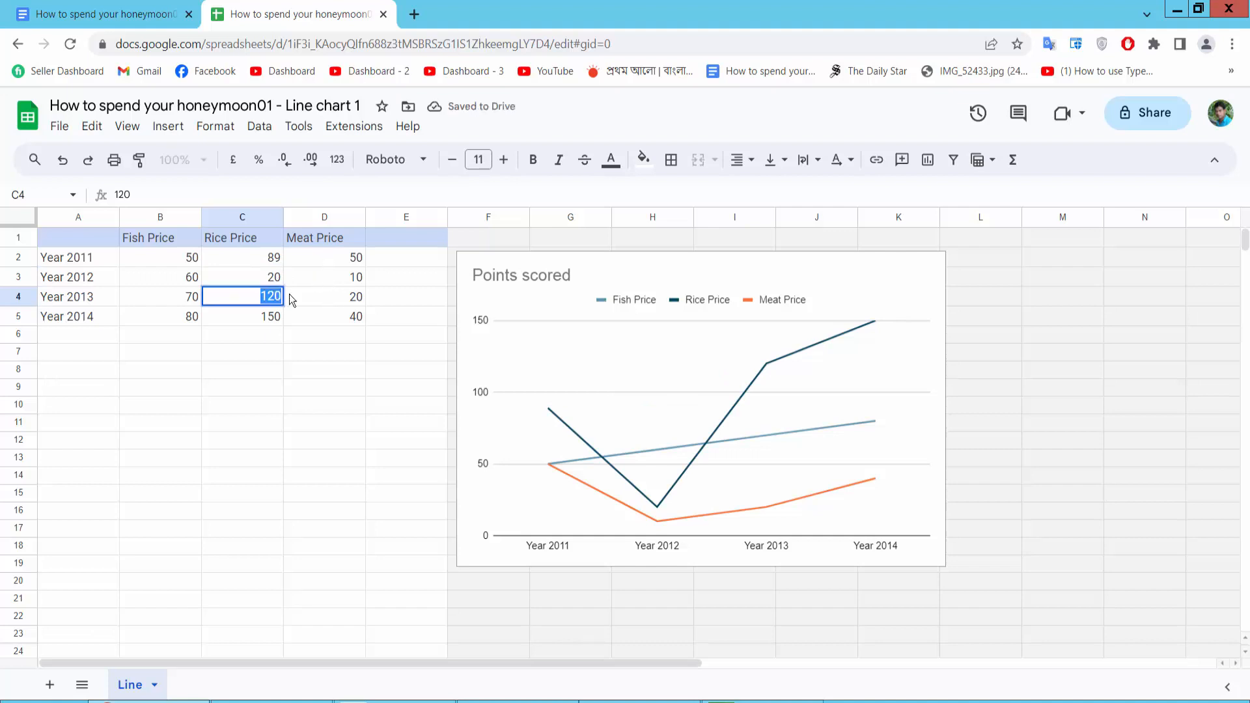
text(40)
key(Return)
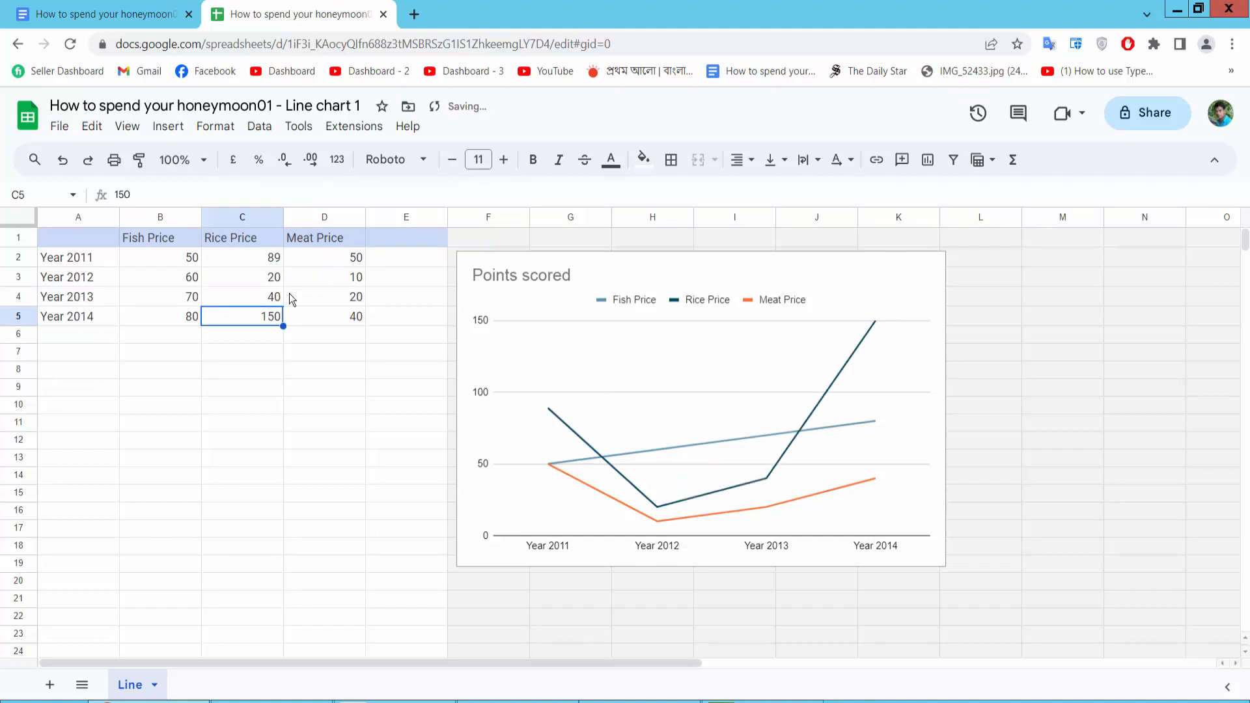
- Set the rice price for Year 2014 in cell C5 to 15
double_click(255, 315)
drag(256, 315, 299, 318)
text(15)
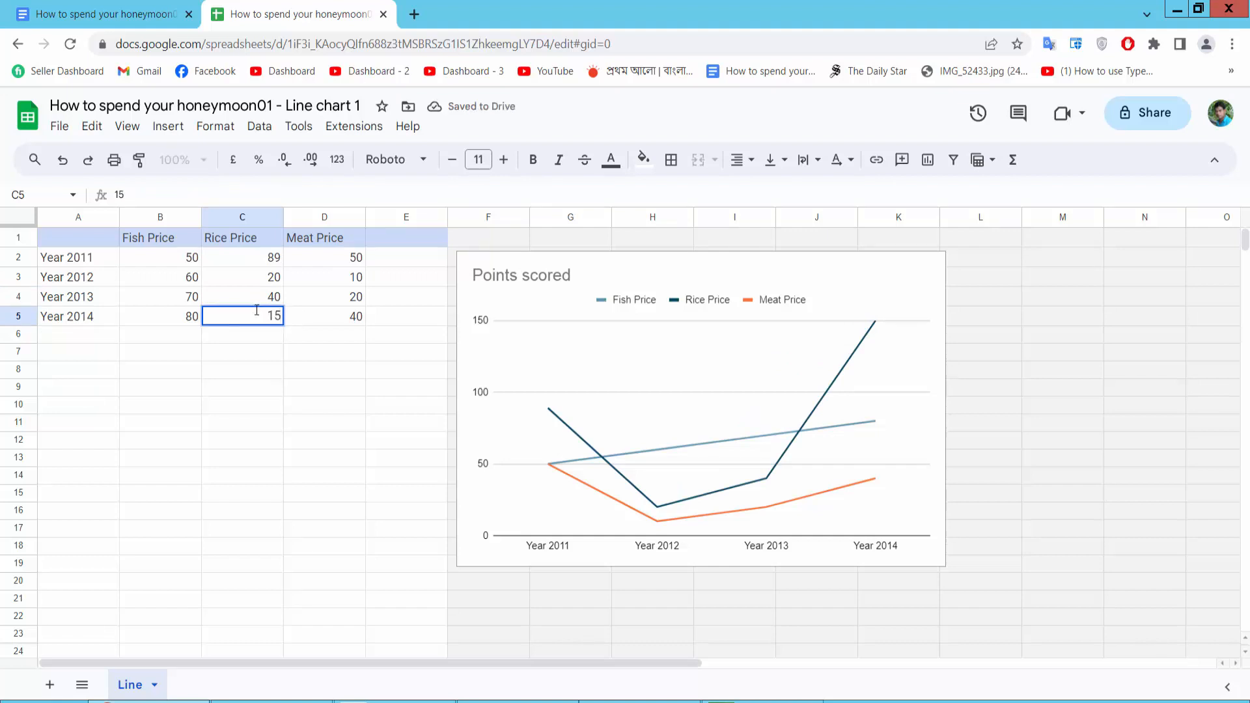
key(Return)
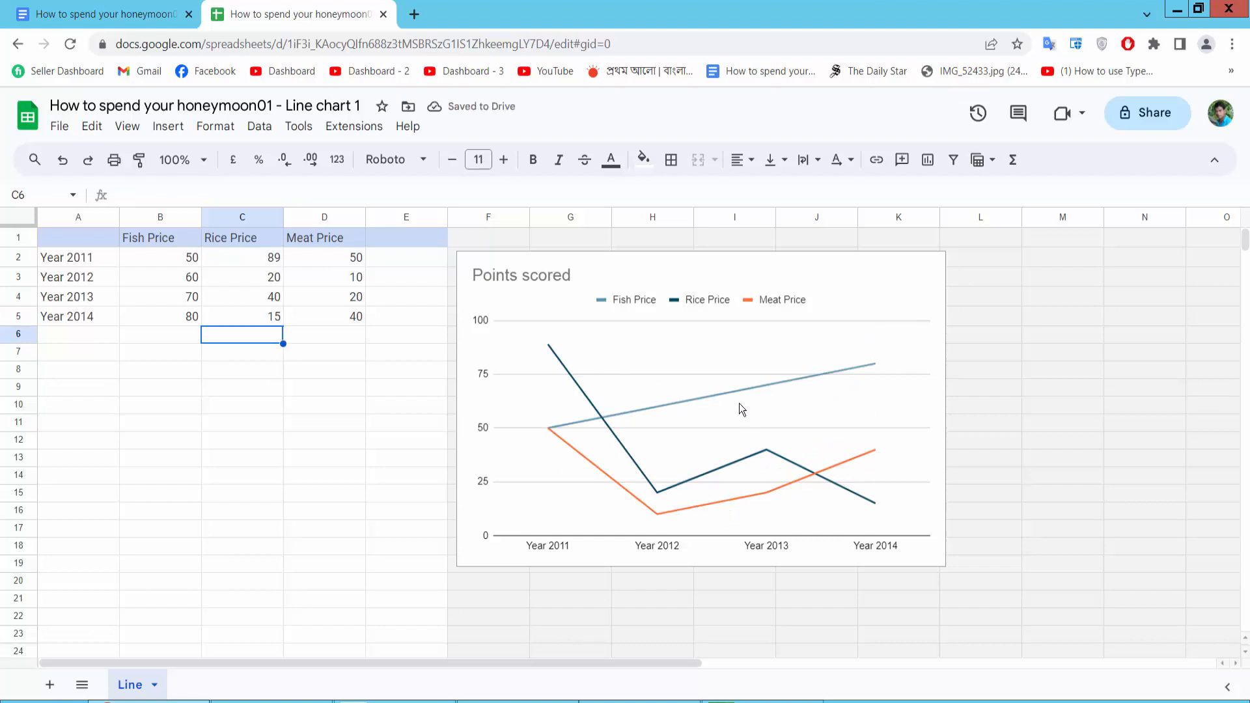
- Open the line chart for editing, review its setup and expand the chart style options
double_click(732, 385)
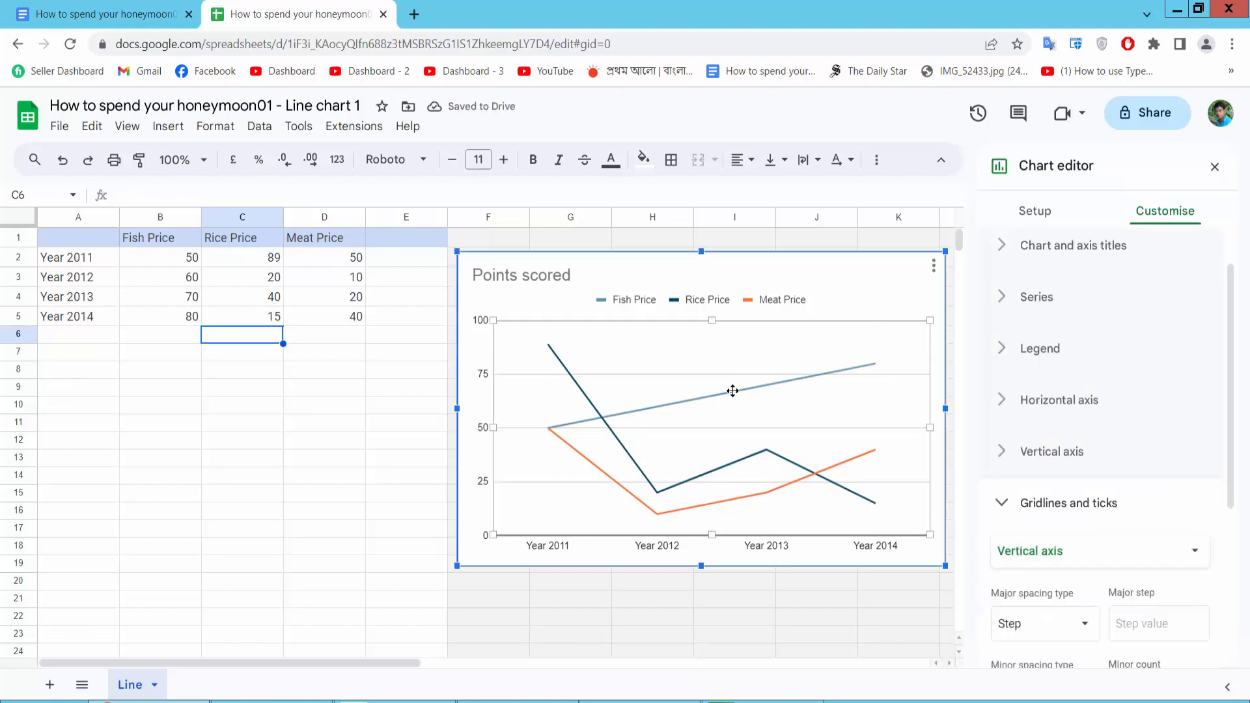
click(1038, 212)
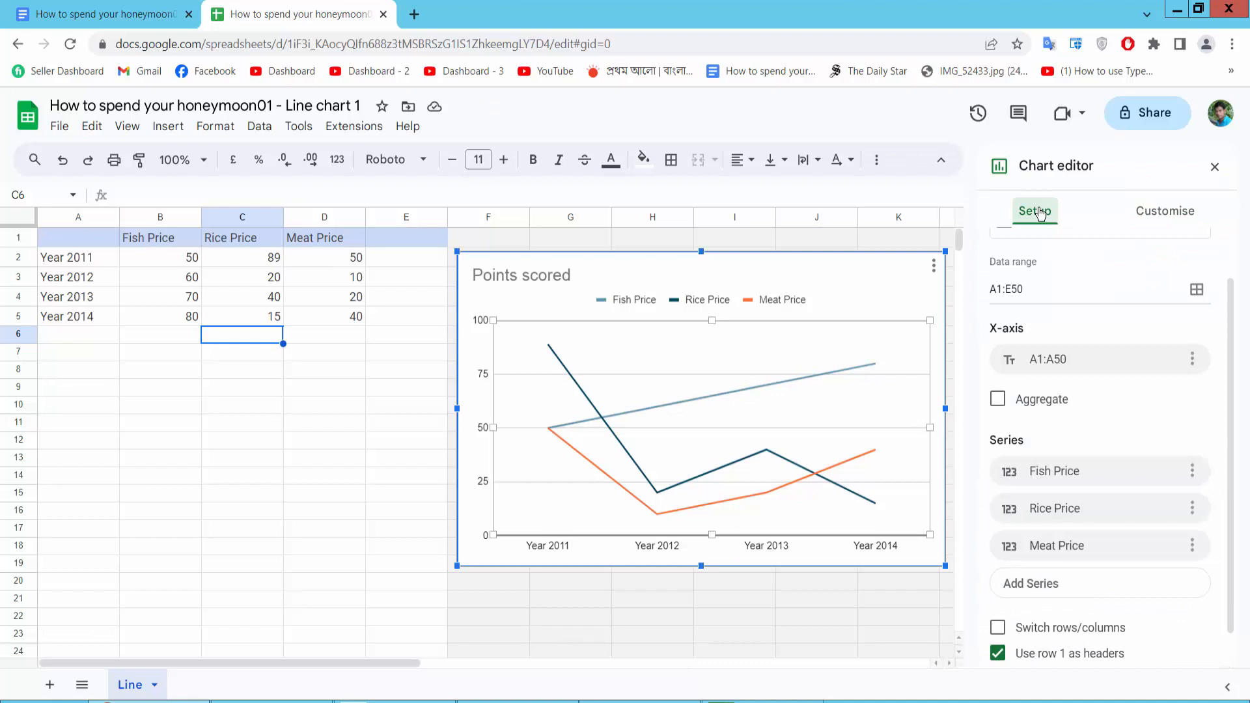
scroll(1114, 384, down, 1)
scroll(1107, 393, up, 2)
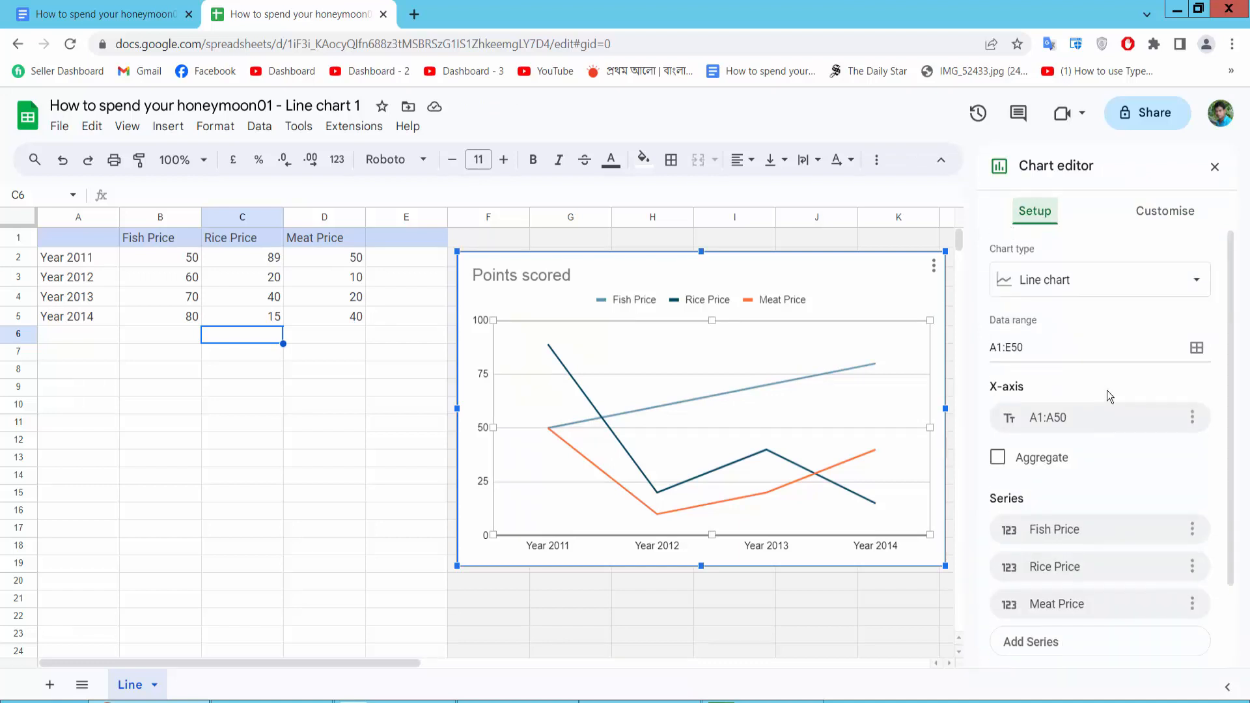
click(1160, 212)
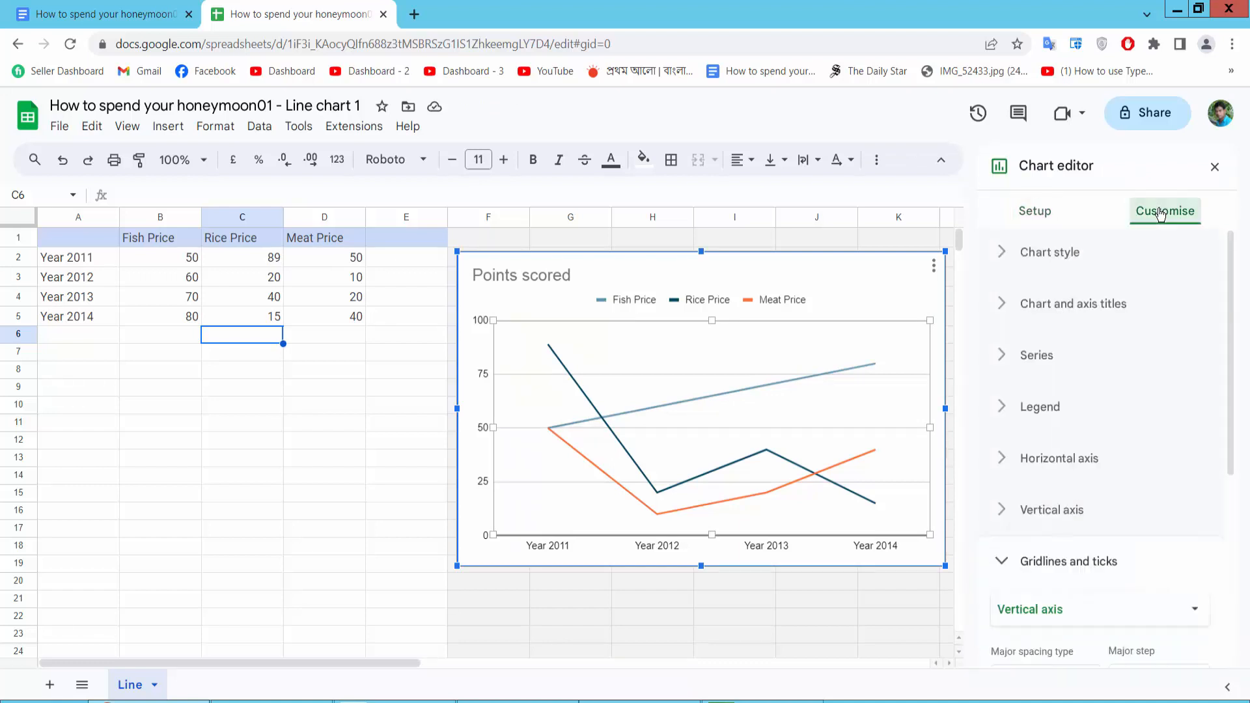
click(1065, 253)
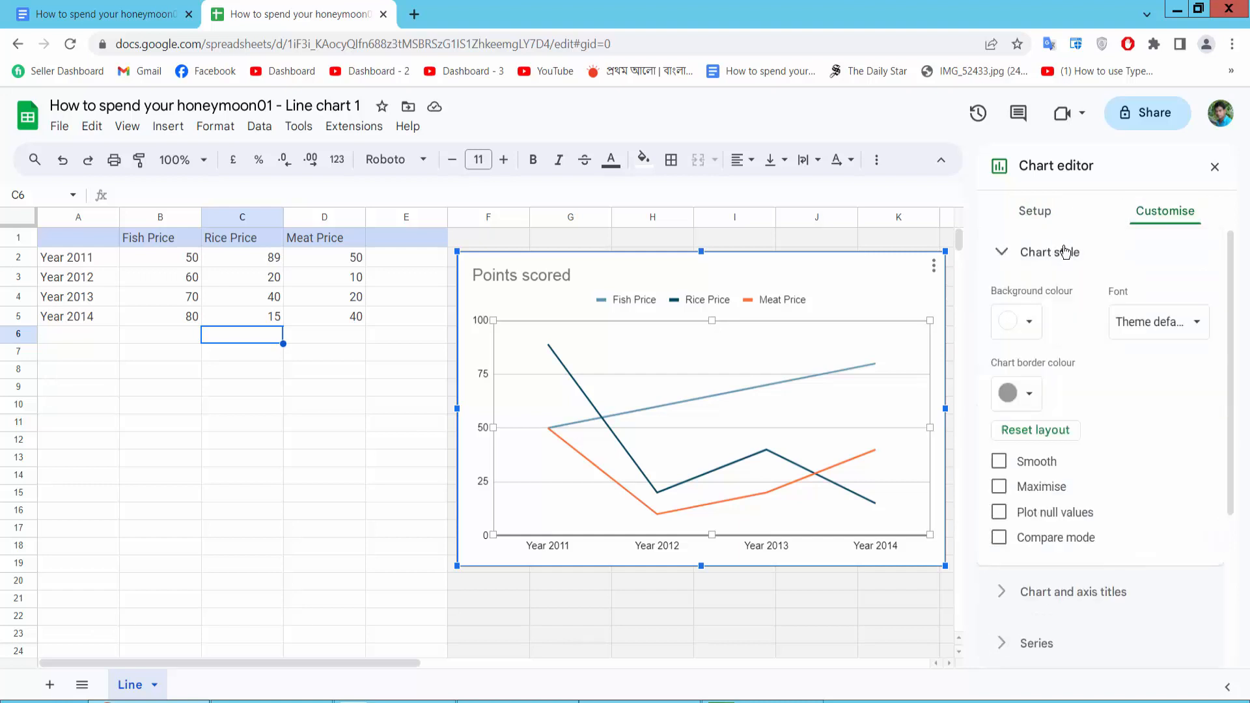
- Try a grey background colour on the chart and set it back to white
click(1037, 332)
click(1061, 384)
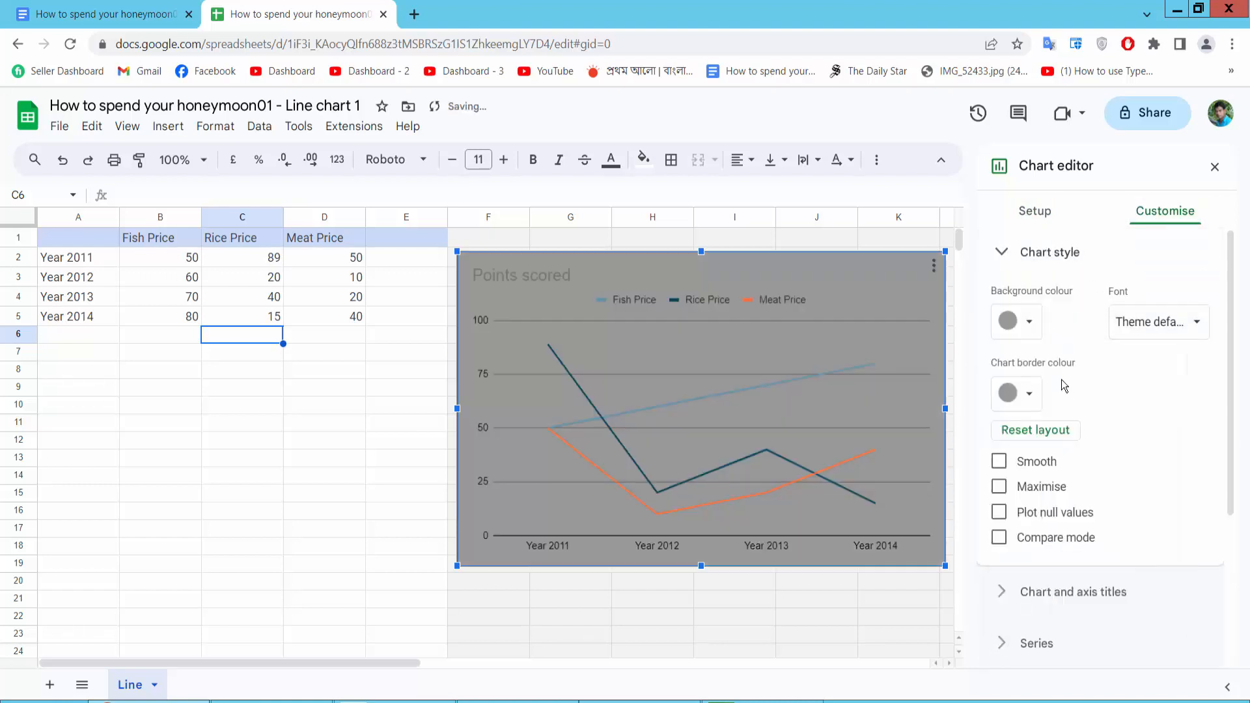
click(1039, 325)
click(1167, 387)
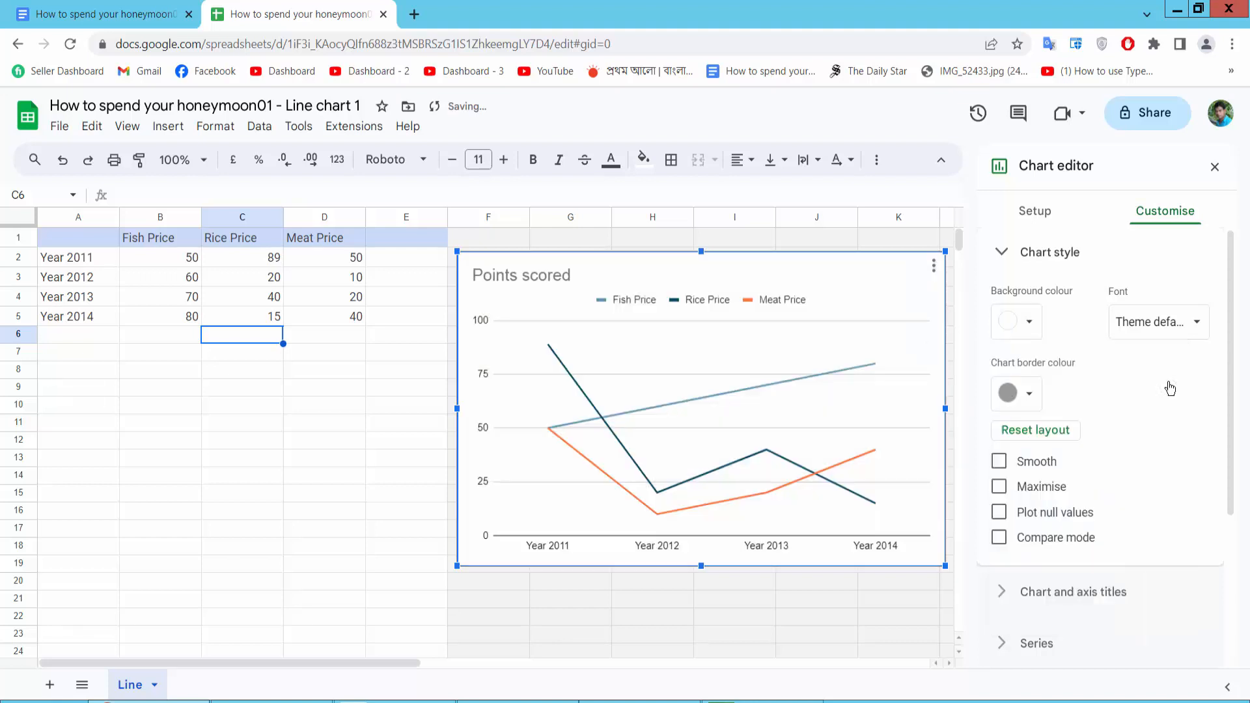
- Set the chart border colour to magenta
click(1154, 329)
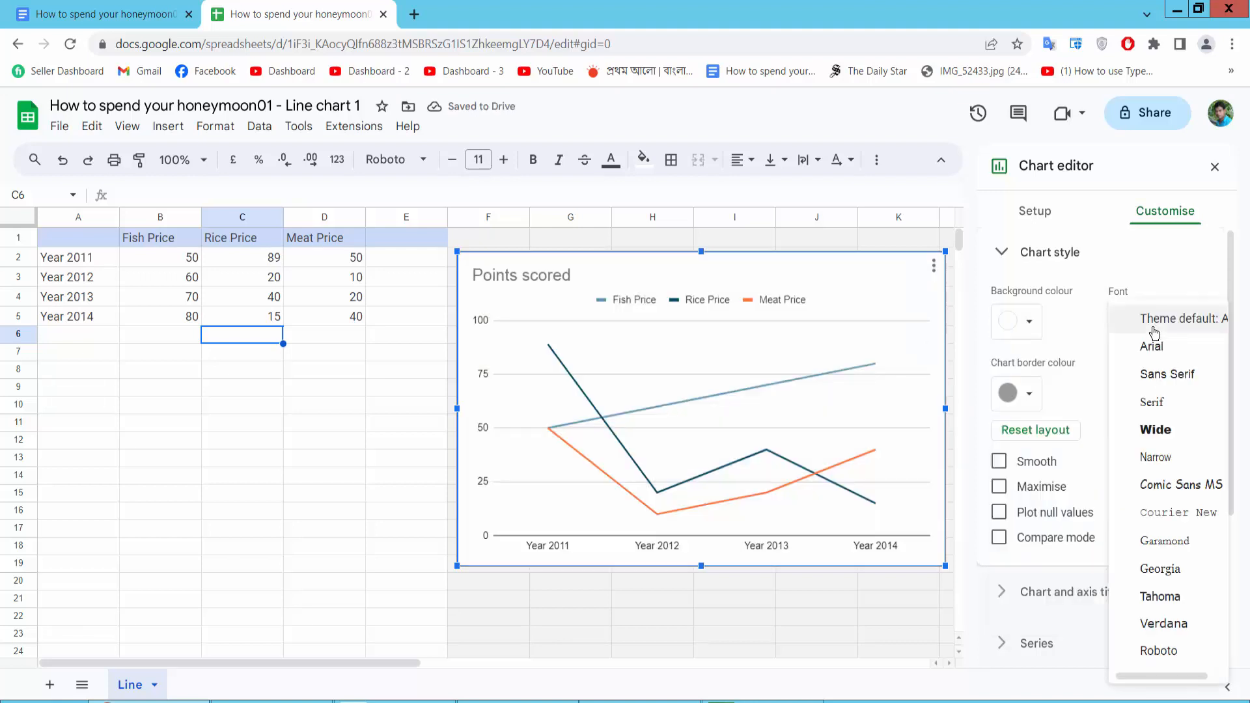
click(1074, 380)
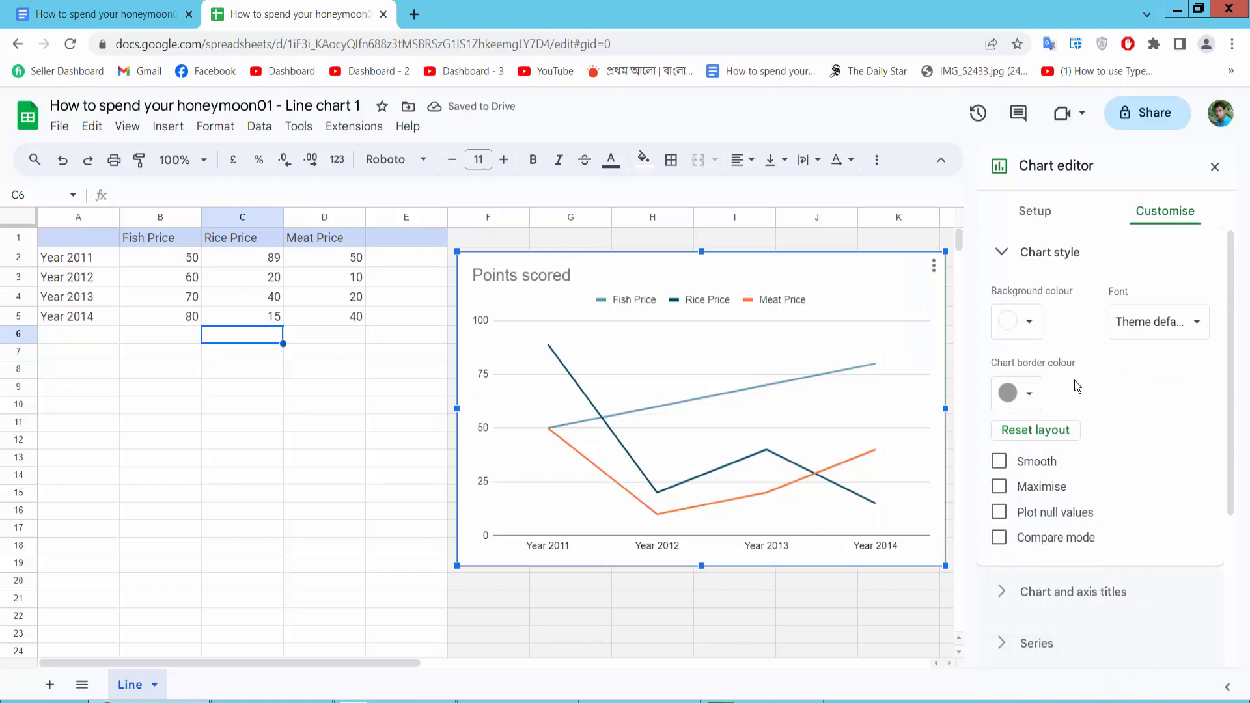
click(1033, 408)
click(1179, 490)
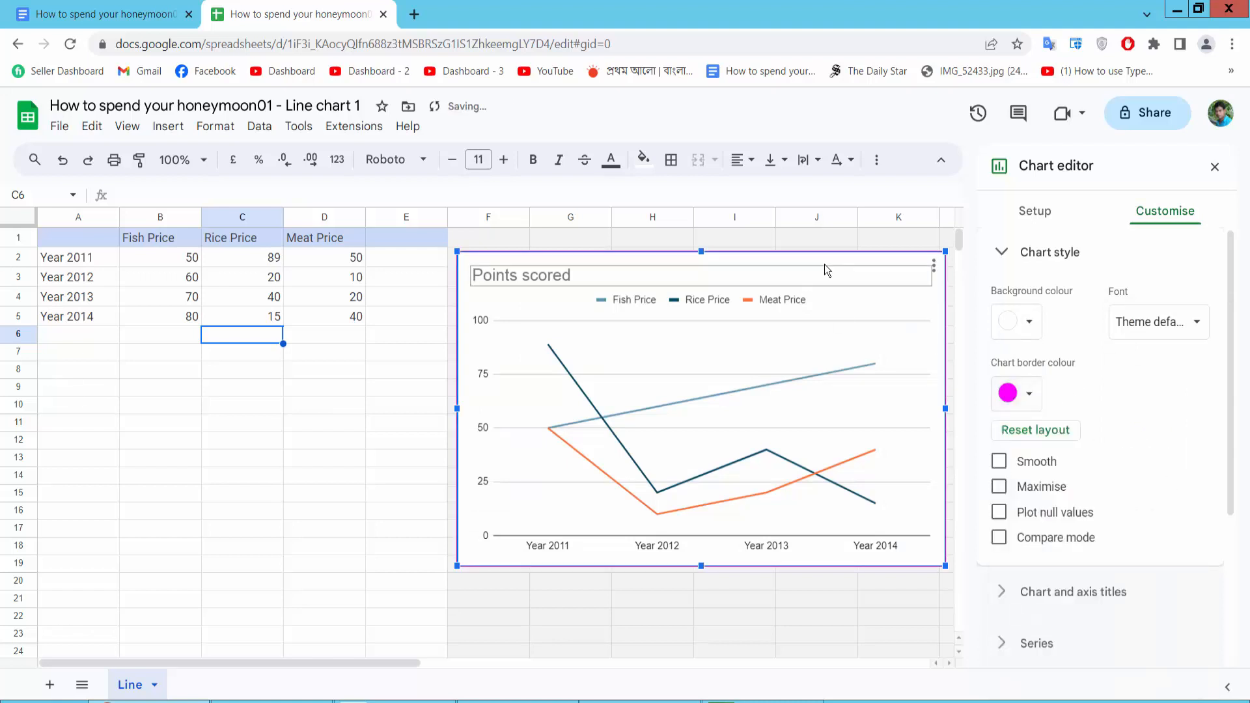
- Try the Smooth, Maximise and Plot null values options on the chart and turn each one off again
scroll(1145, 358, down, 1)
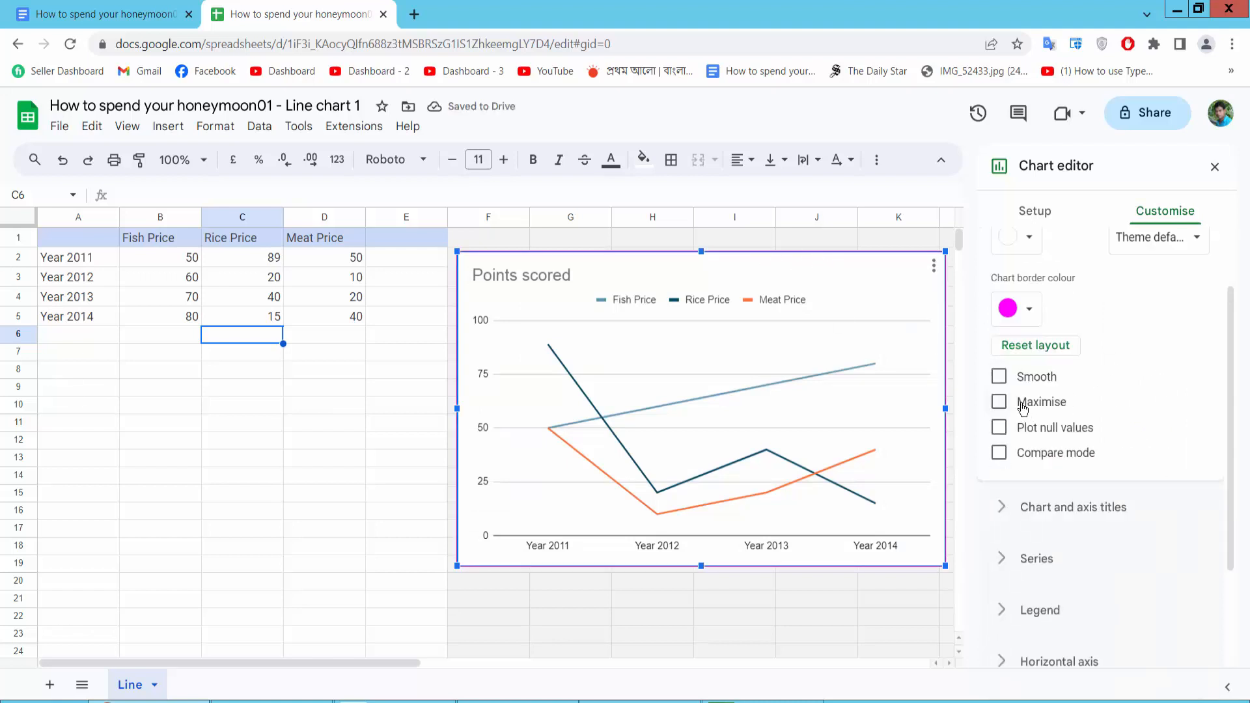
click(999, 377)
click(1000, 379)
click(998, 403)
click(999, 402)
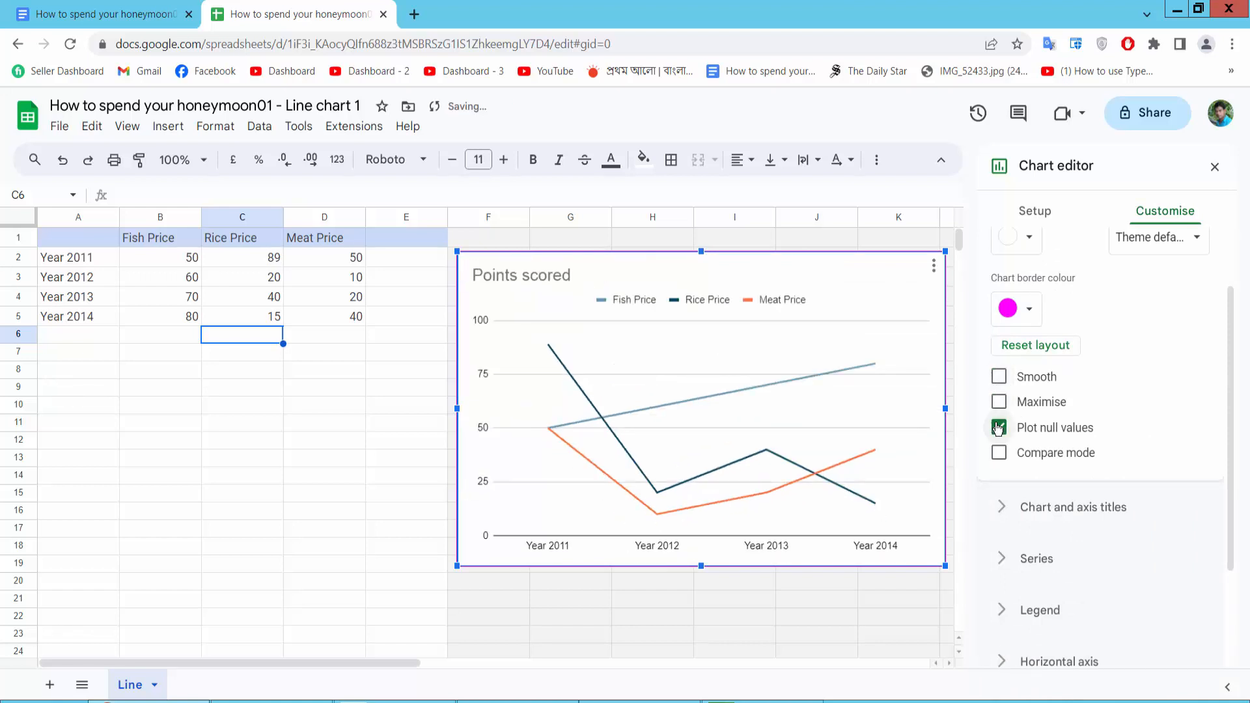
click(999, 429)
- Replace the chart title with "Line chart"
scroll(1129, 390, down, 1)
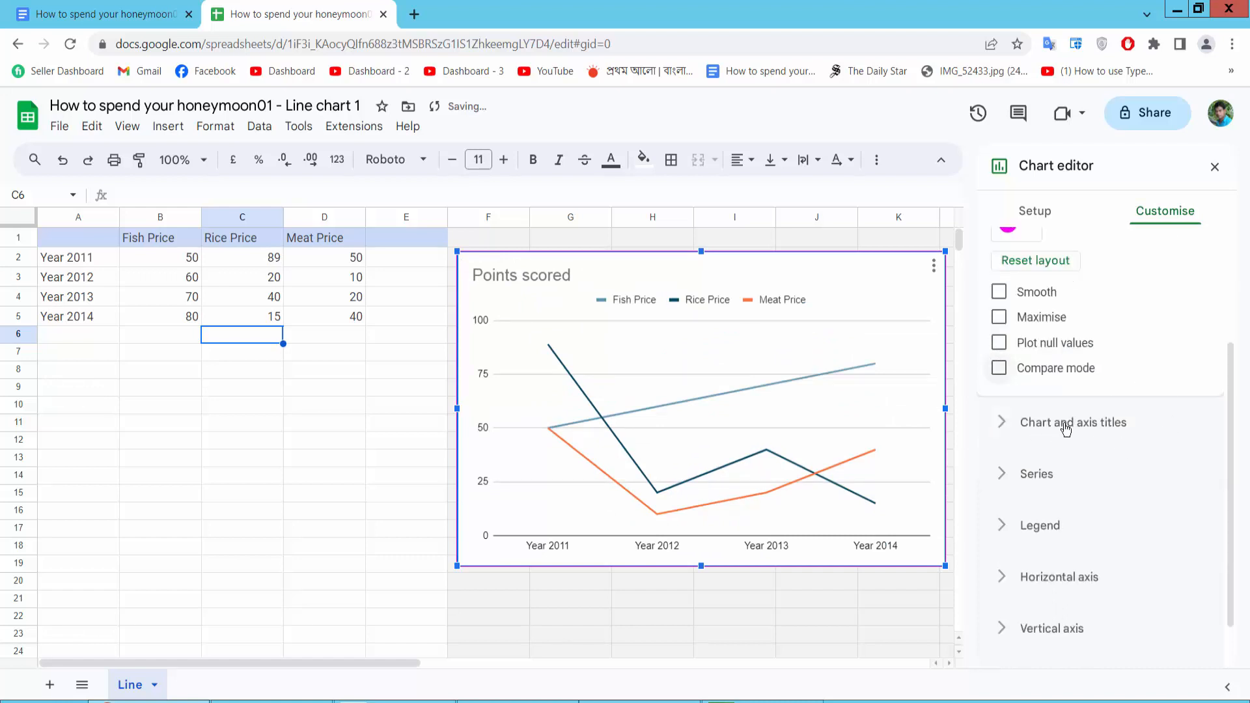
click(1074, 424)
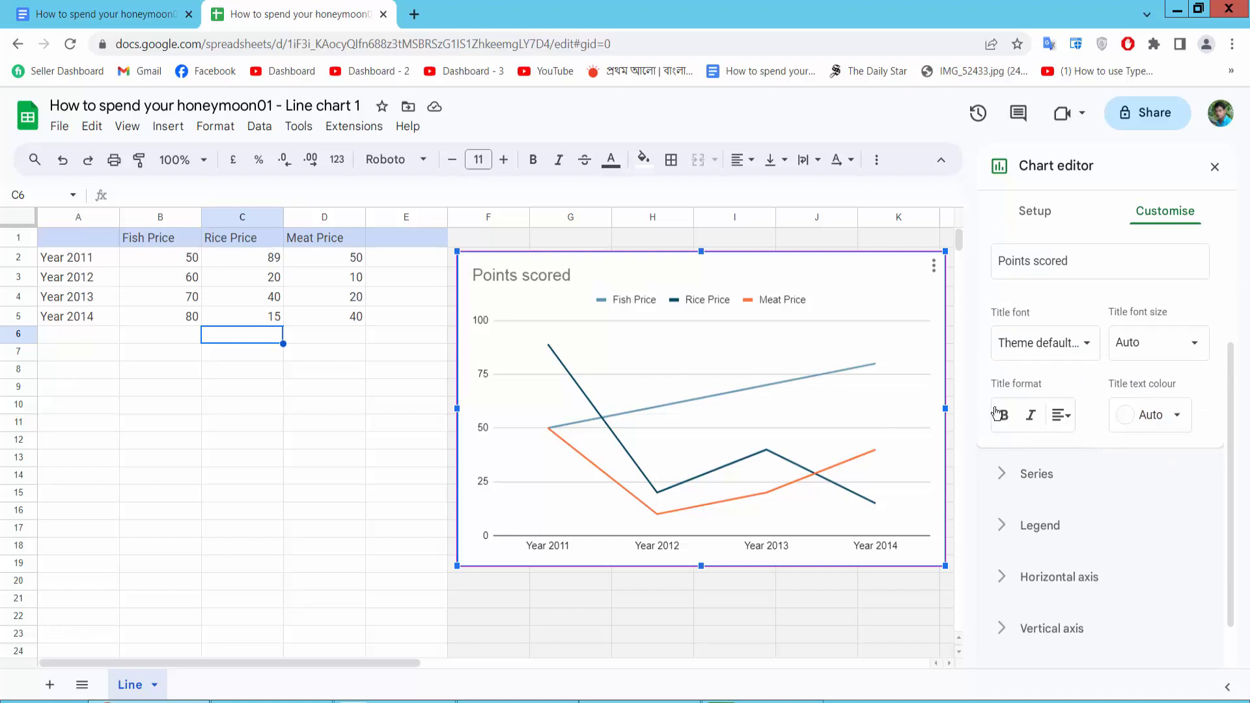
double_click(1058, 263)
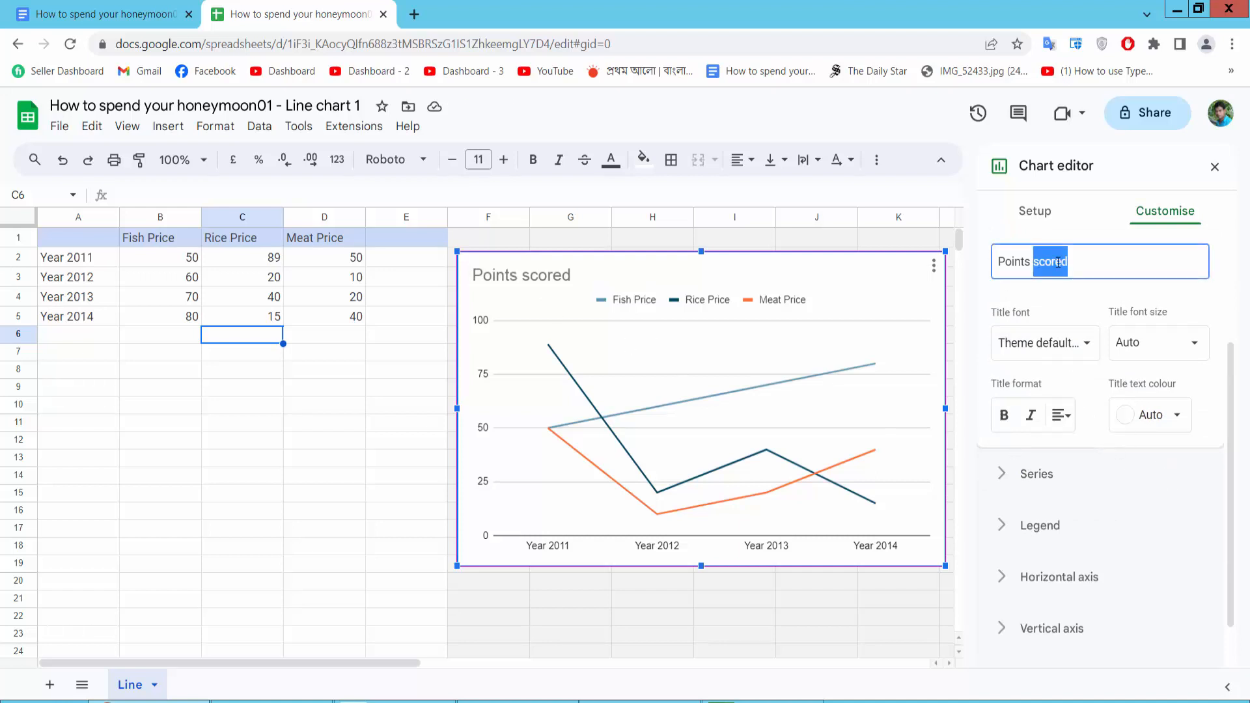
click(1072, 259)
drag(1069, 261, 1000, 263)
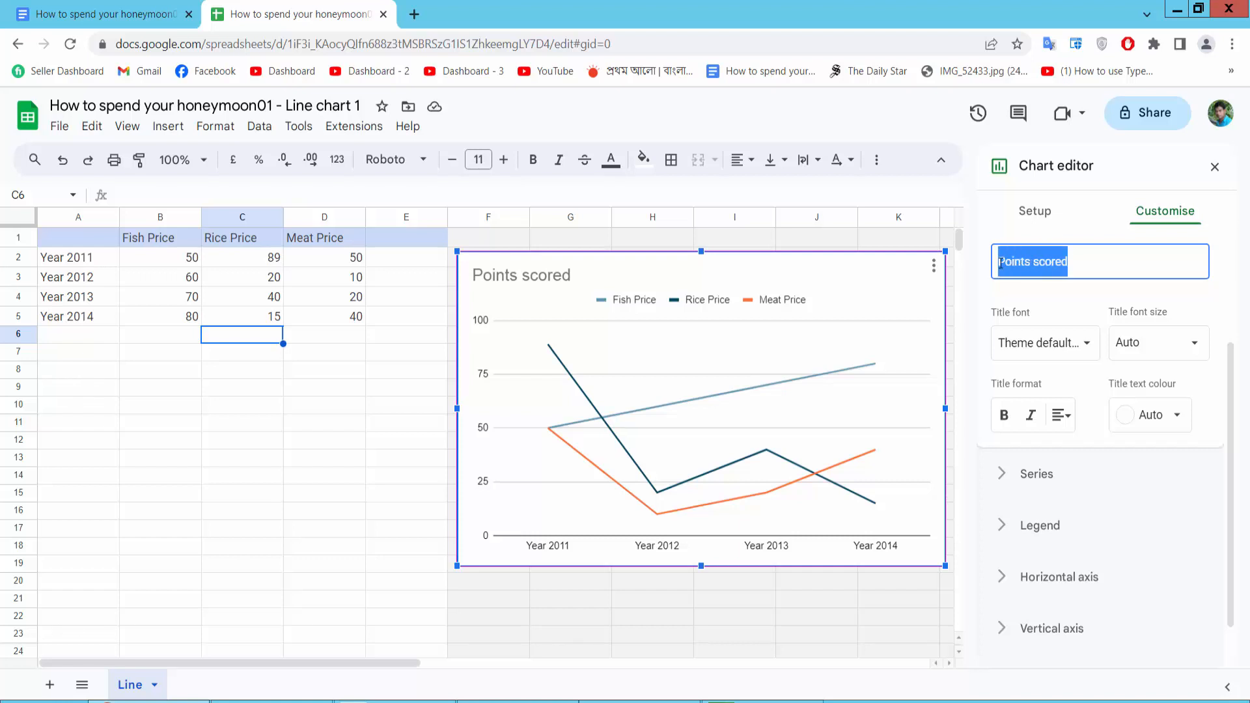
key(BackSpace)
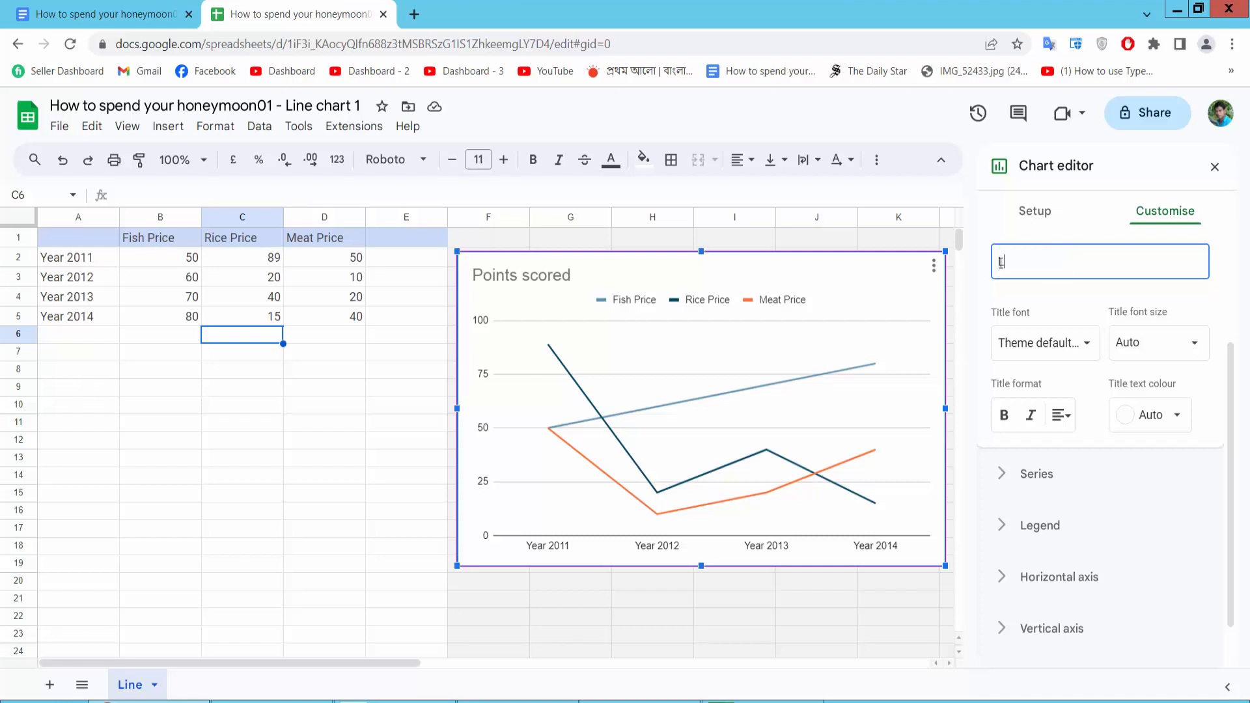
text(Line chart)
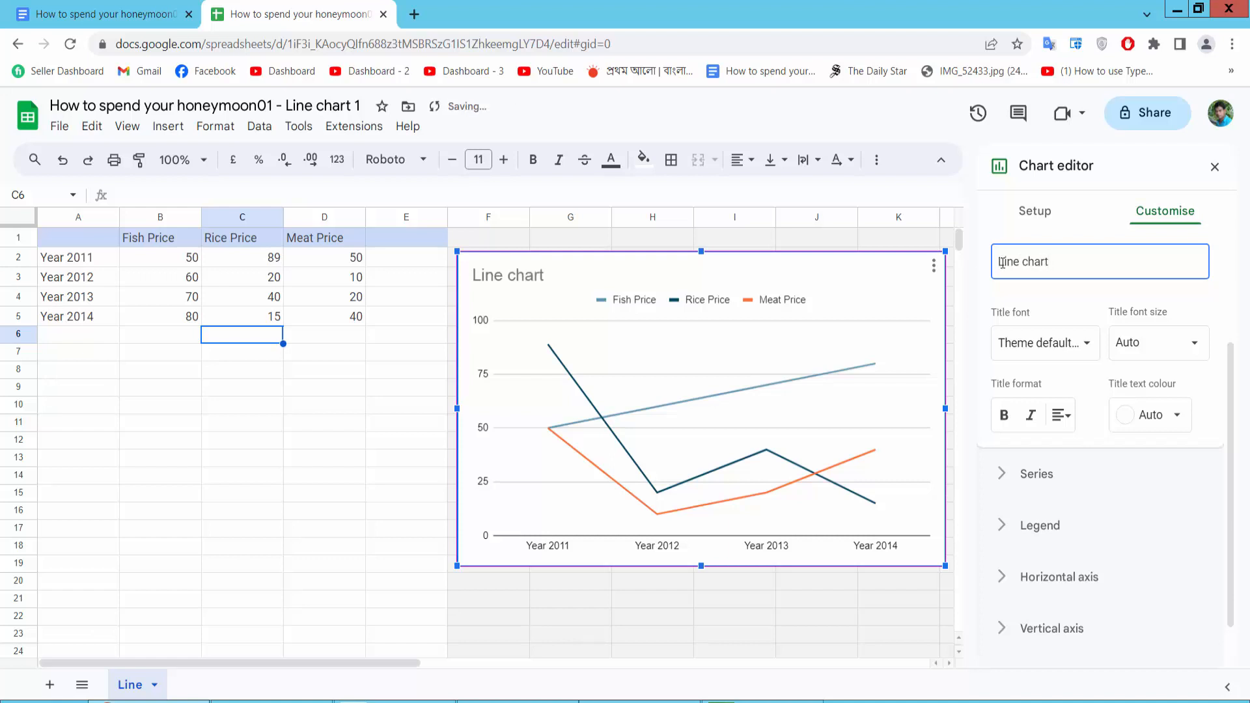
- Format the chart title as bold, centre-aligned and magenta
click(1004, 415)
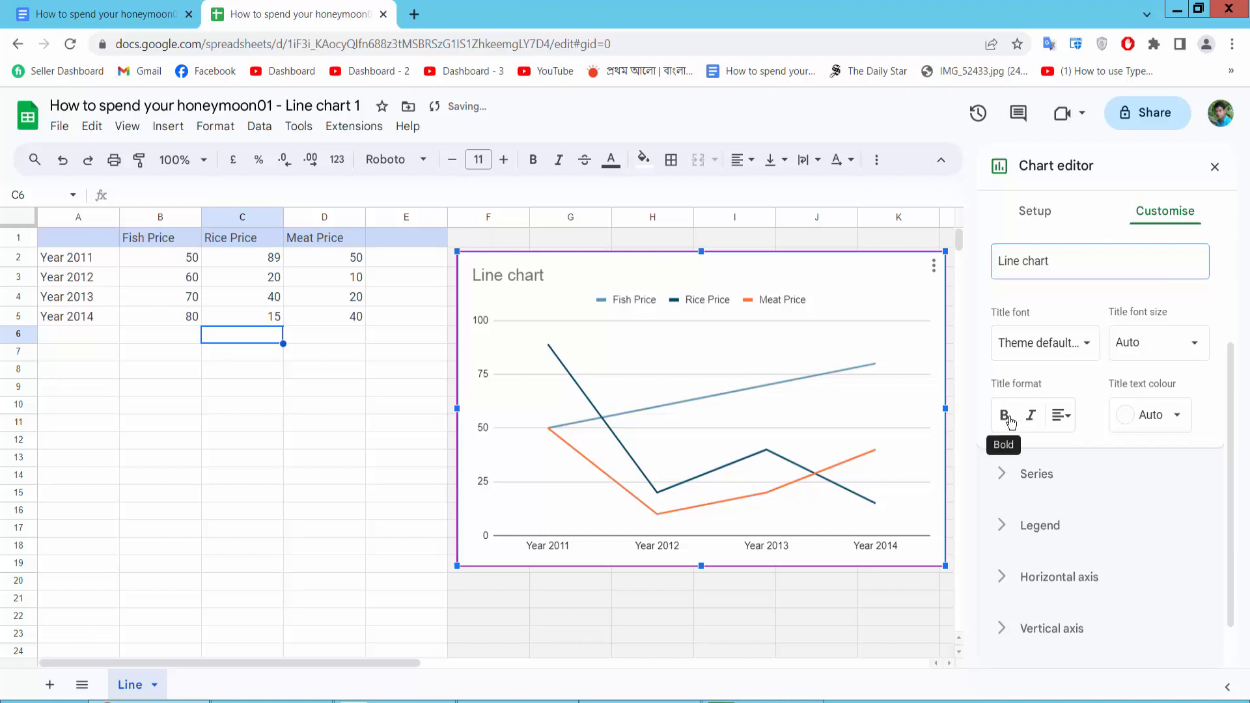
click(1060, 420)
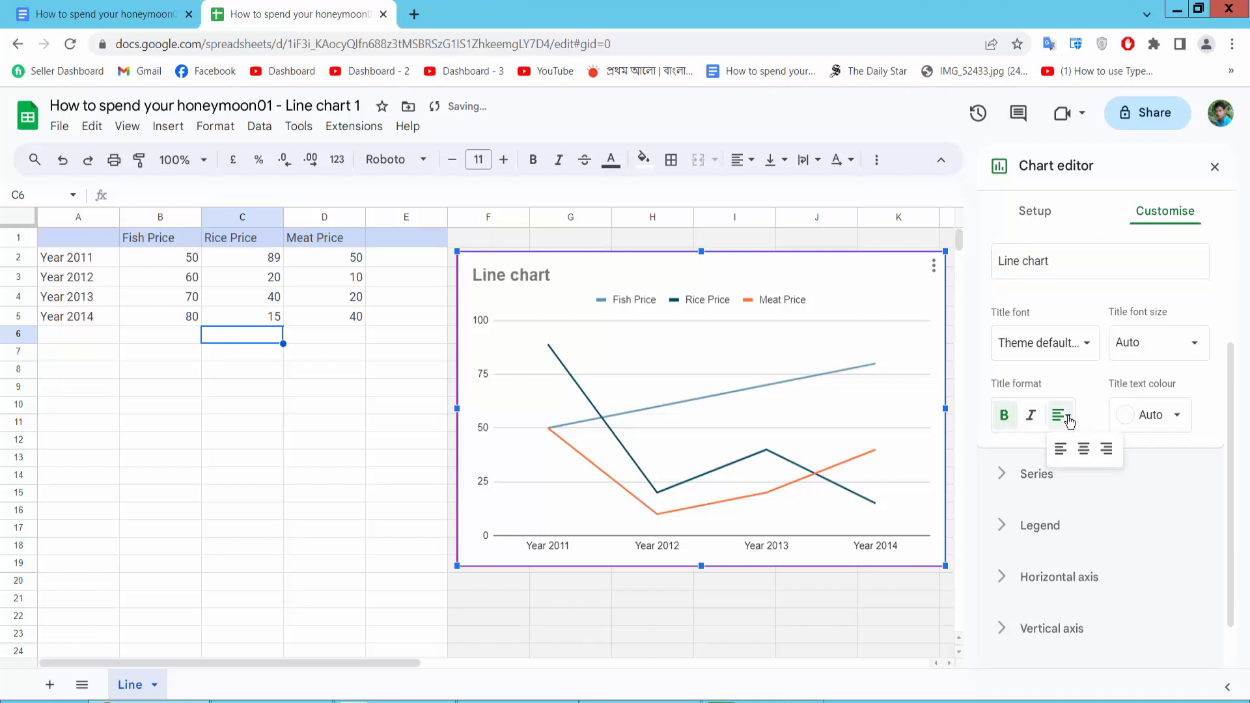
click(1083, 448)
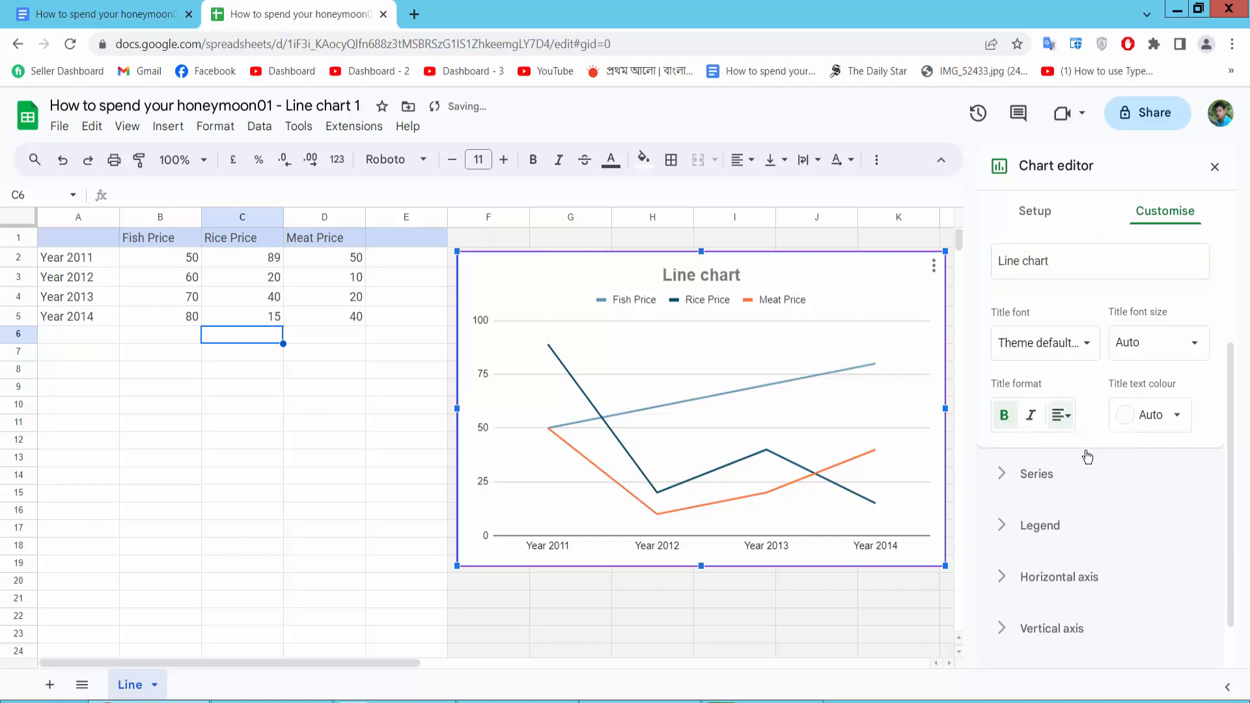
click(1177, 416)
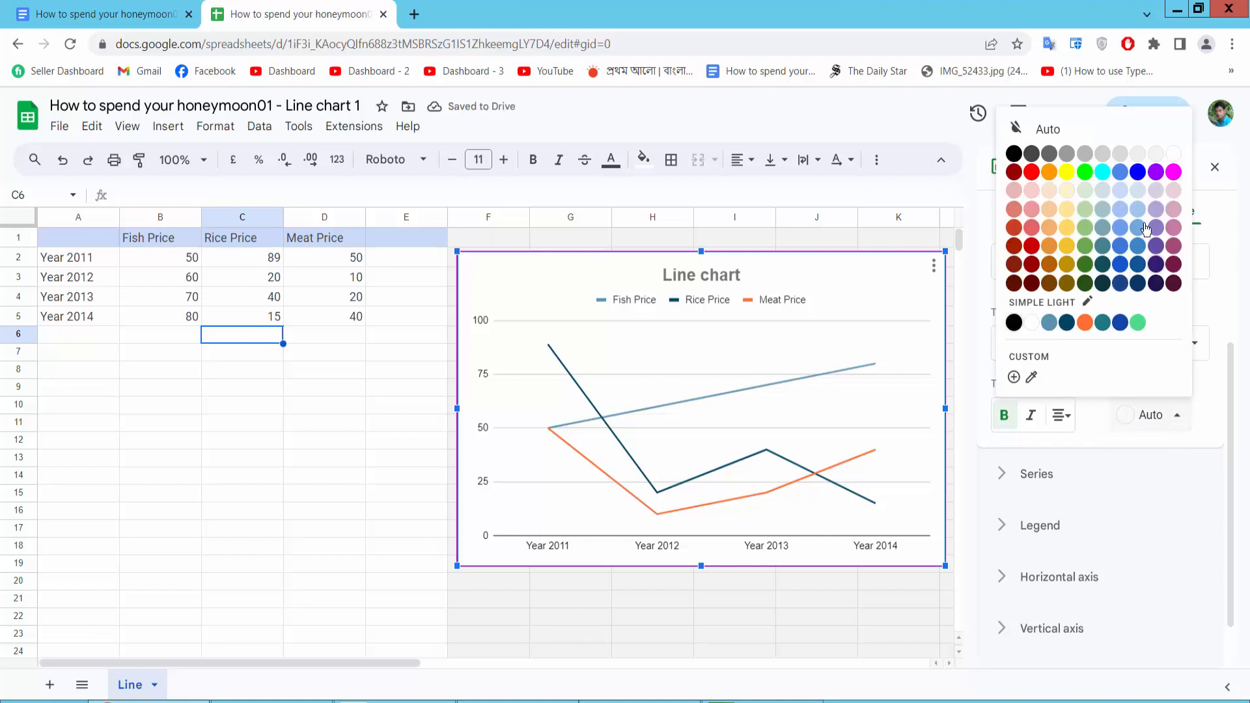
click(1173, 171)
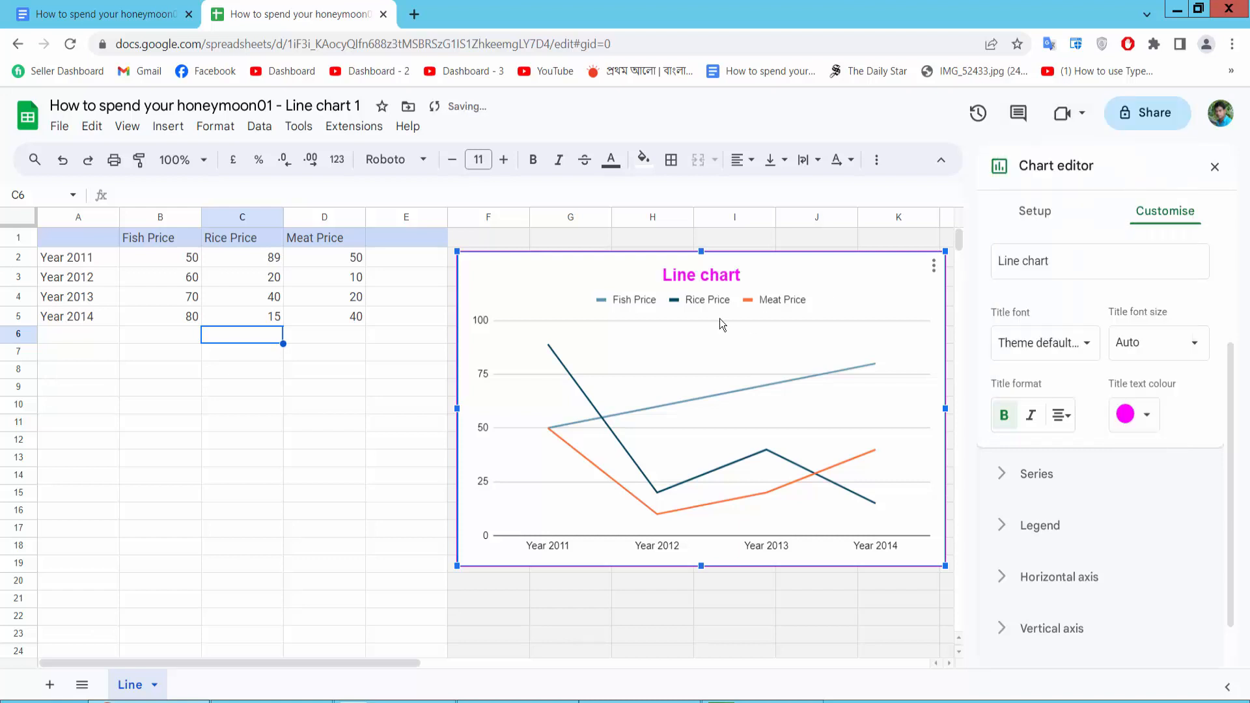
click(1195, 344)
click(1196, 345)
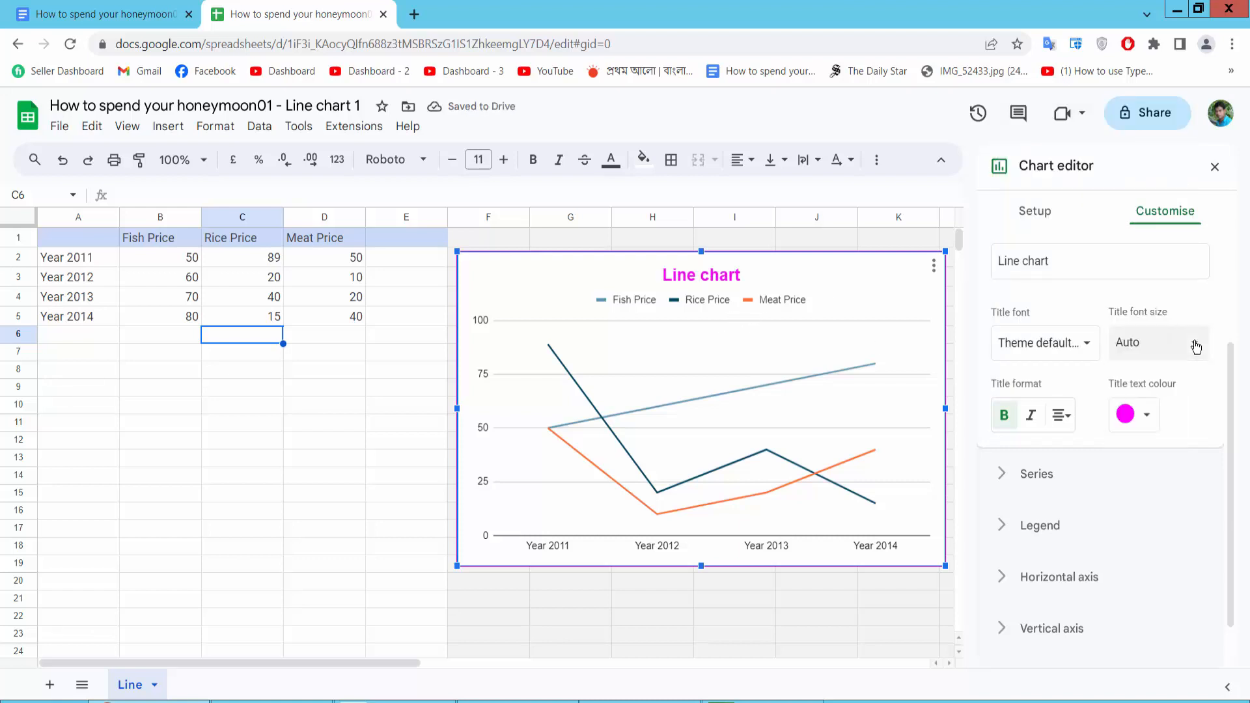
- Try a light blue line colour for all series and settle on bright green
click(1040, 475)
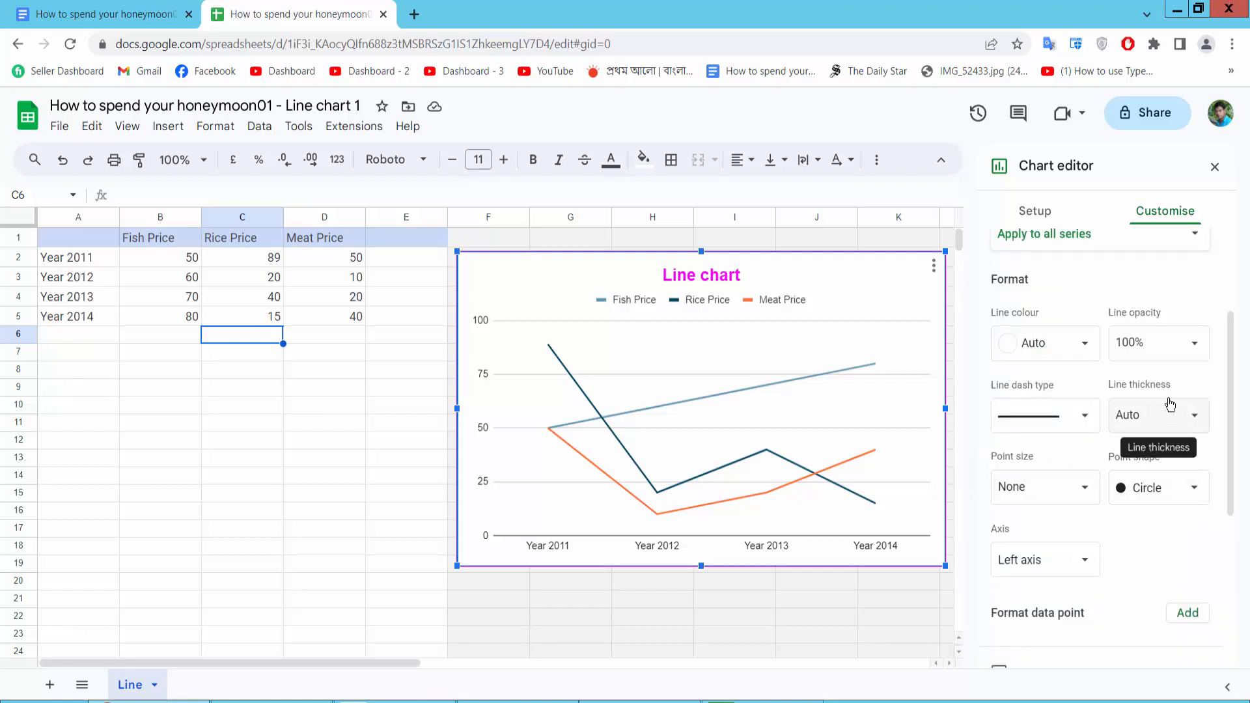
click(1090, 349)
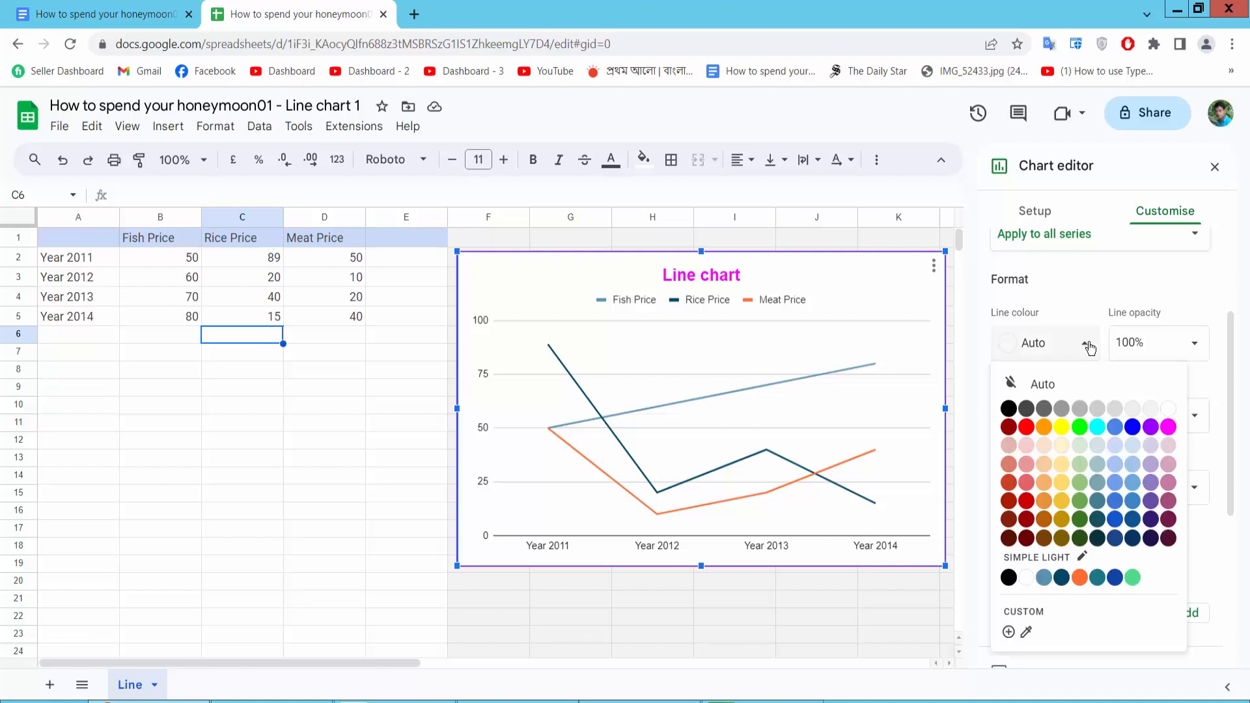
click(1090, 349)
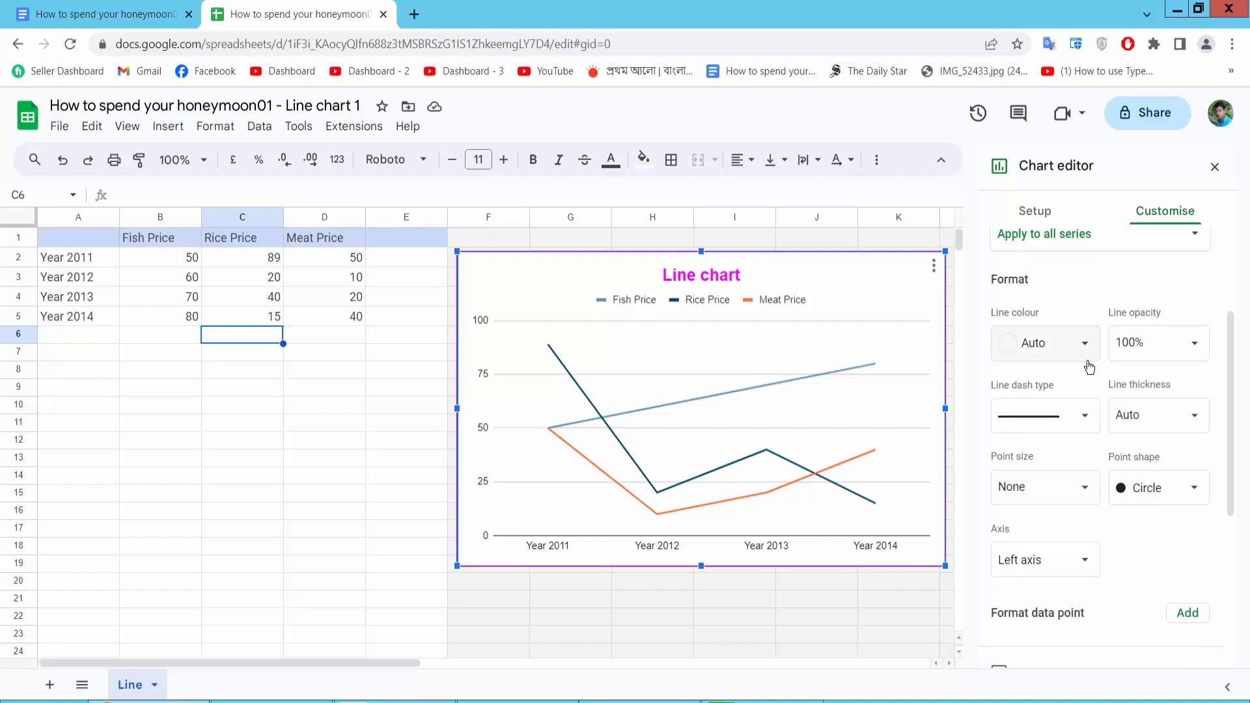
click(1085, 345)
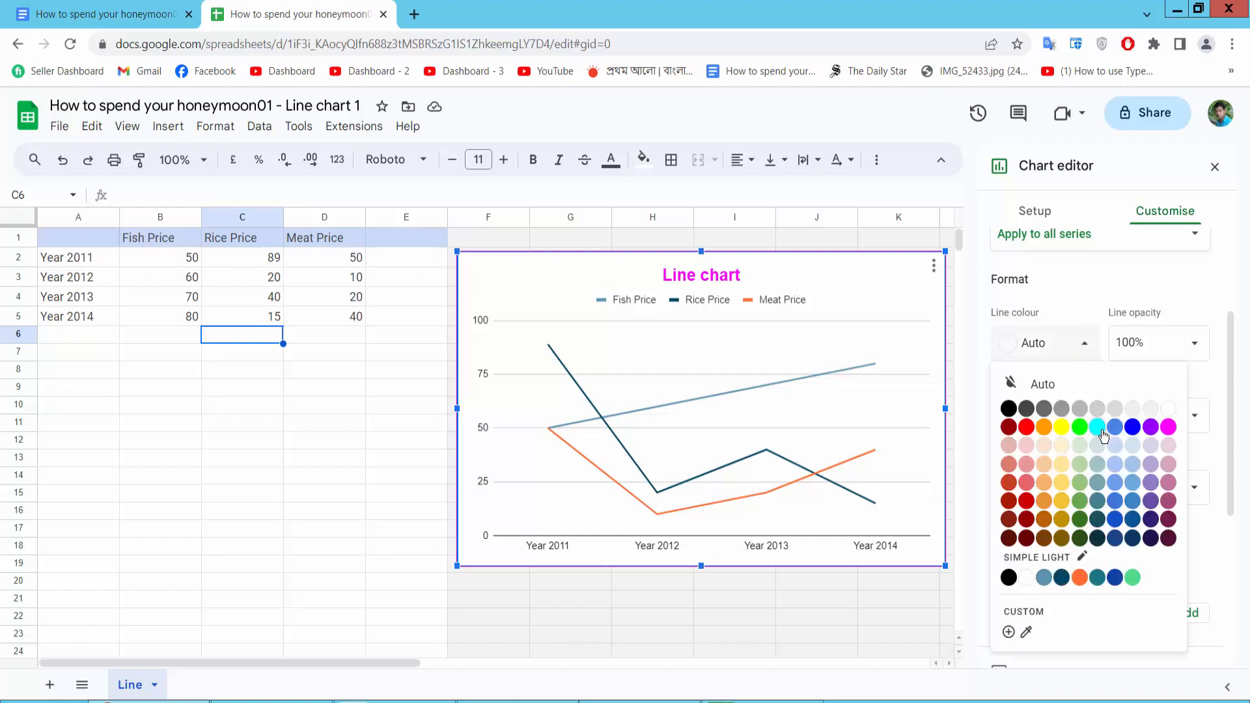
click(1134, 466)
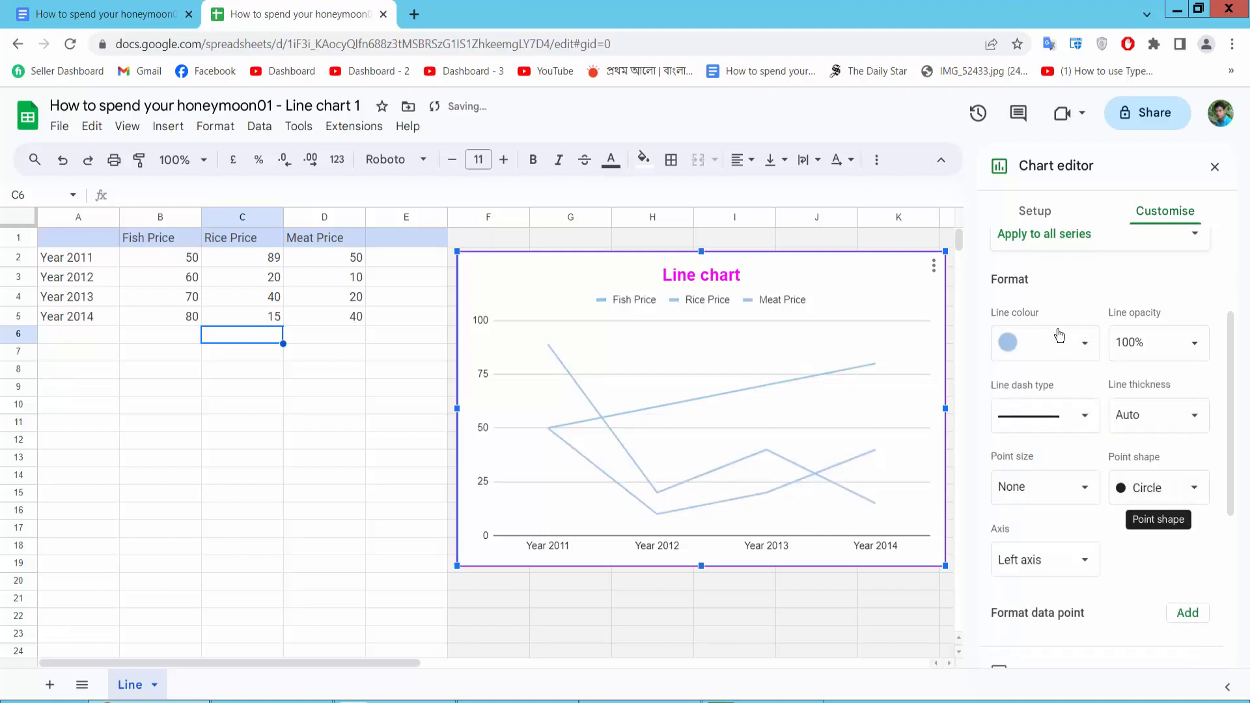
click(1084, 345)
click(1080, 428)
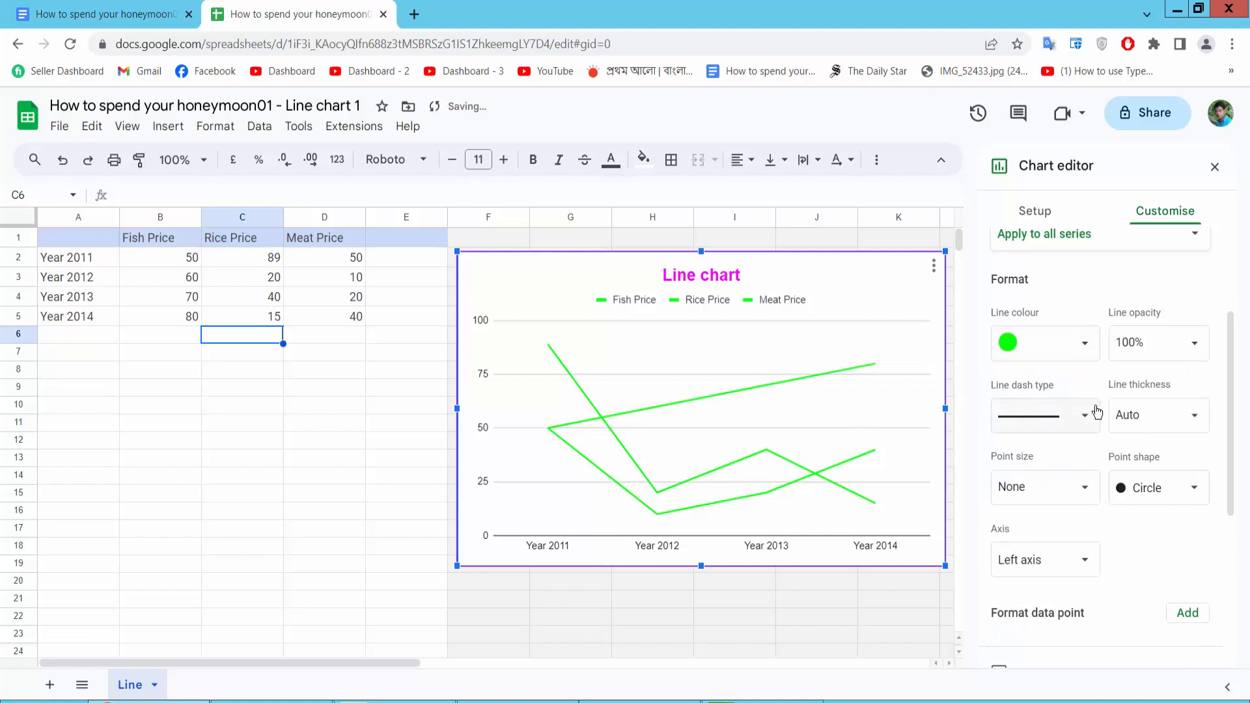
- Set the line colour of the Fish Price series to the light green from the Simple Light theme colours
scroll(1097, 410, up, 2)
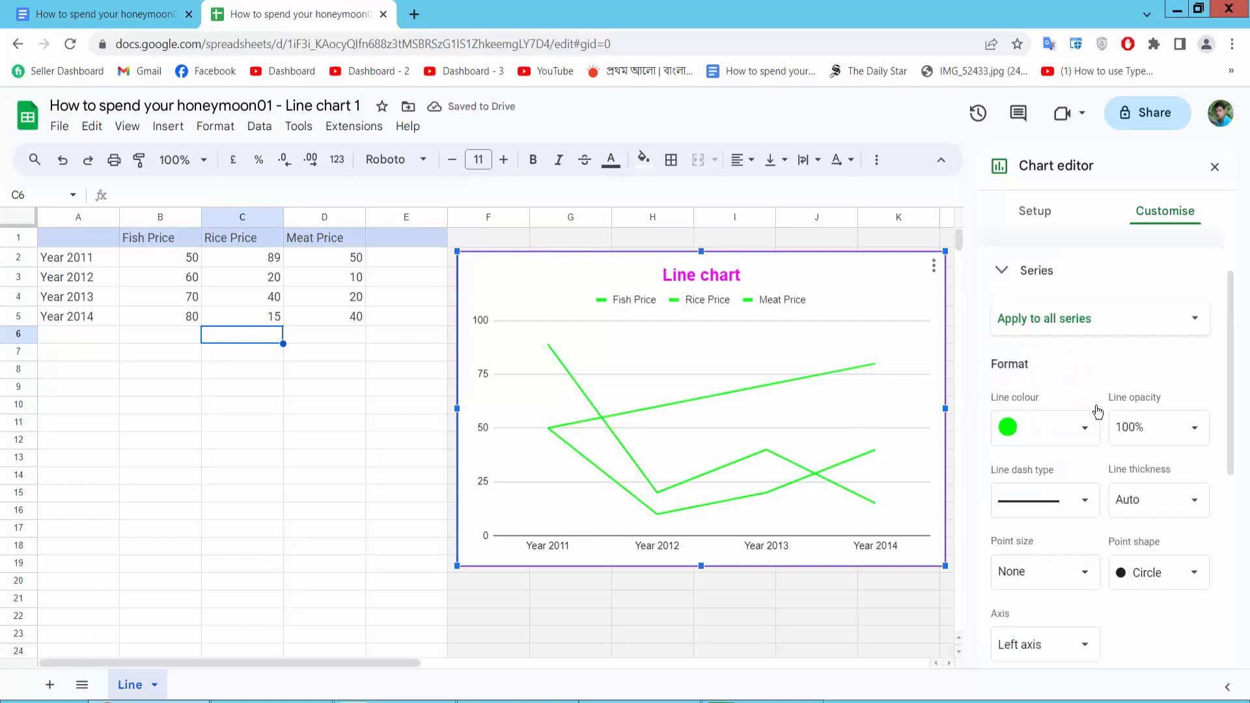
click(1082, 322)
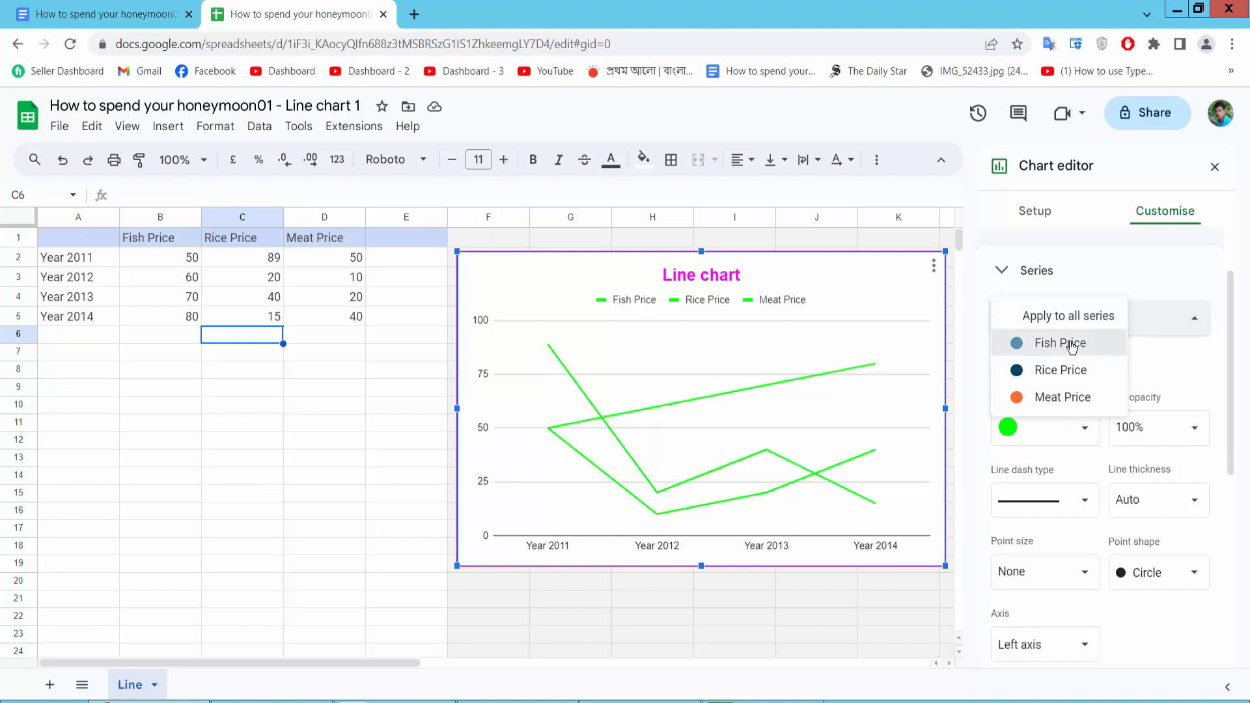
click(1069, 345)
click(1084, 432)
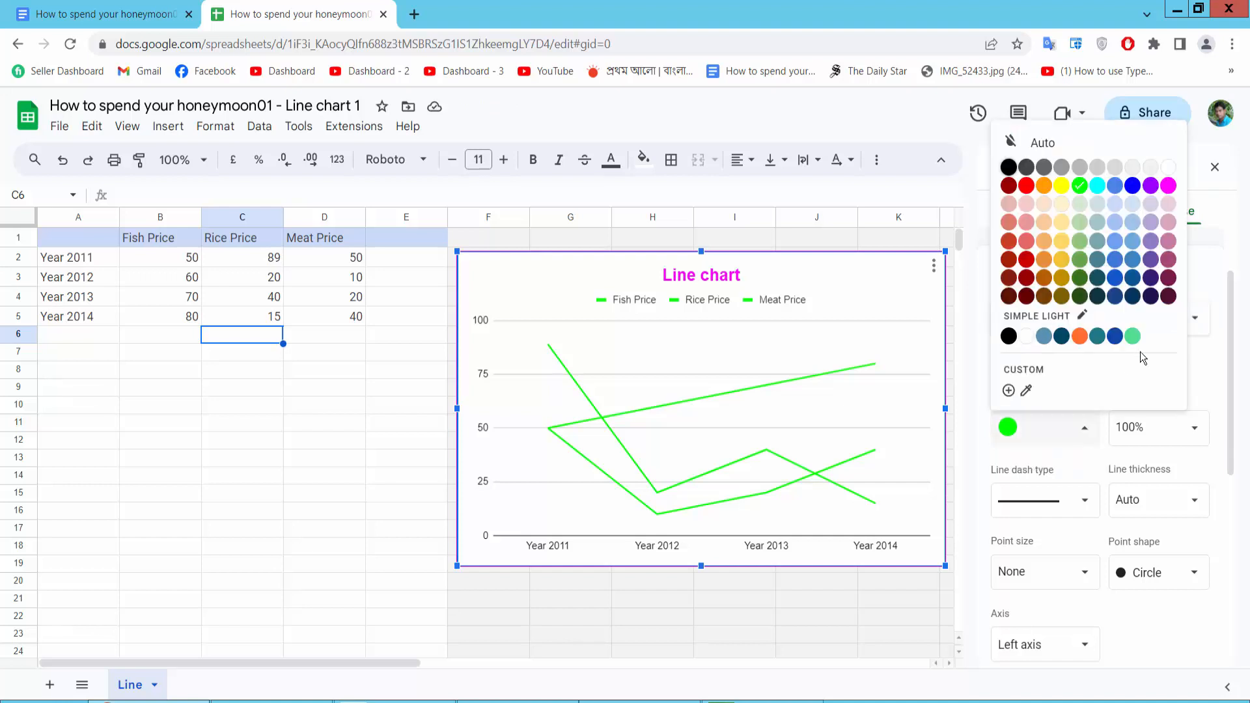
click(1133, 336)
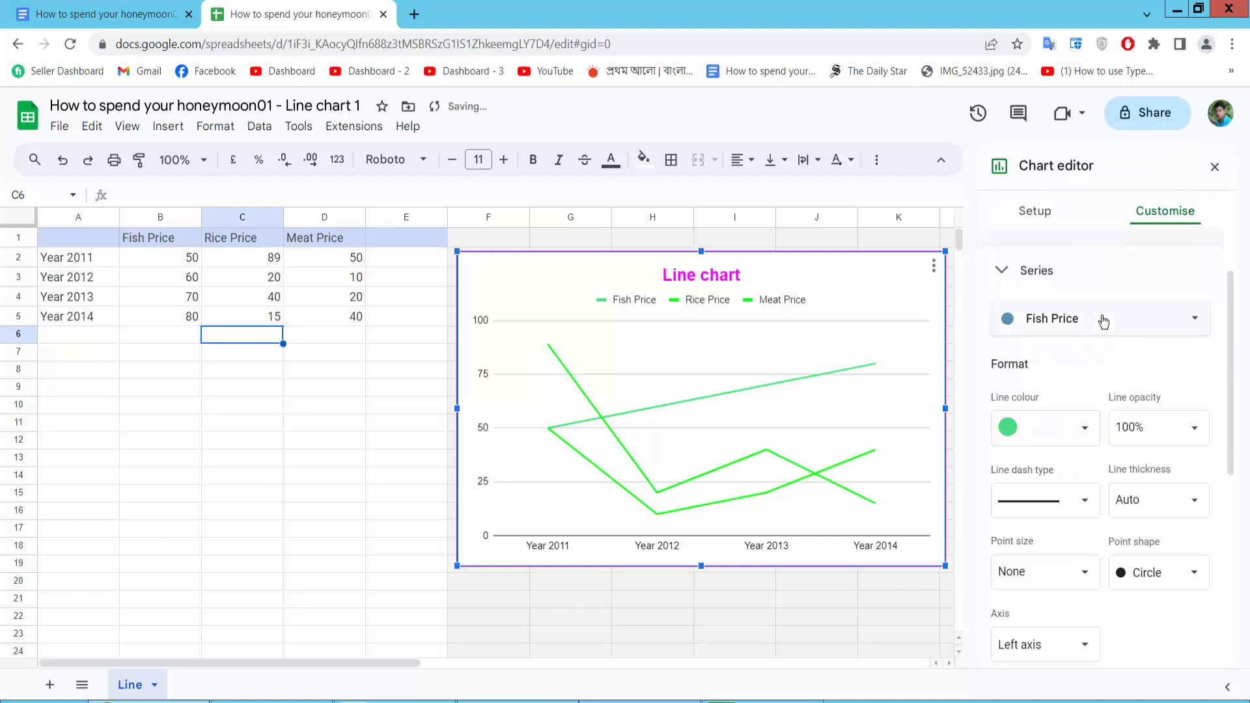
- Set the line colour of the Rice Price series to magenta
click(1104, 322)
click(1068, 342)
click(1086, 427)
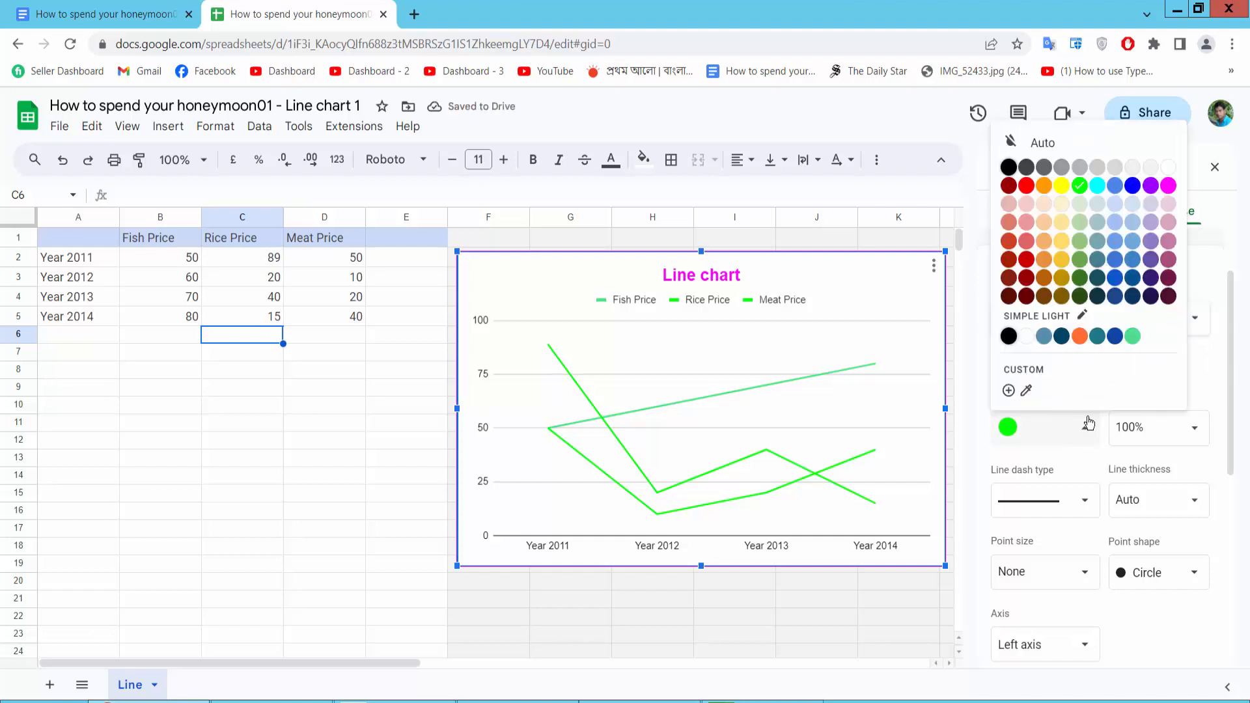
click(1168, 185)
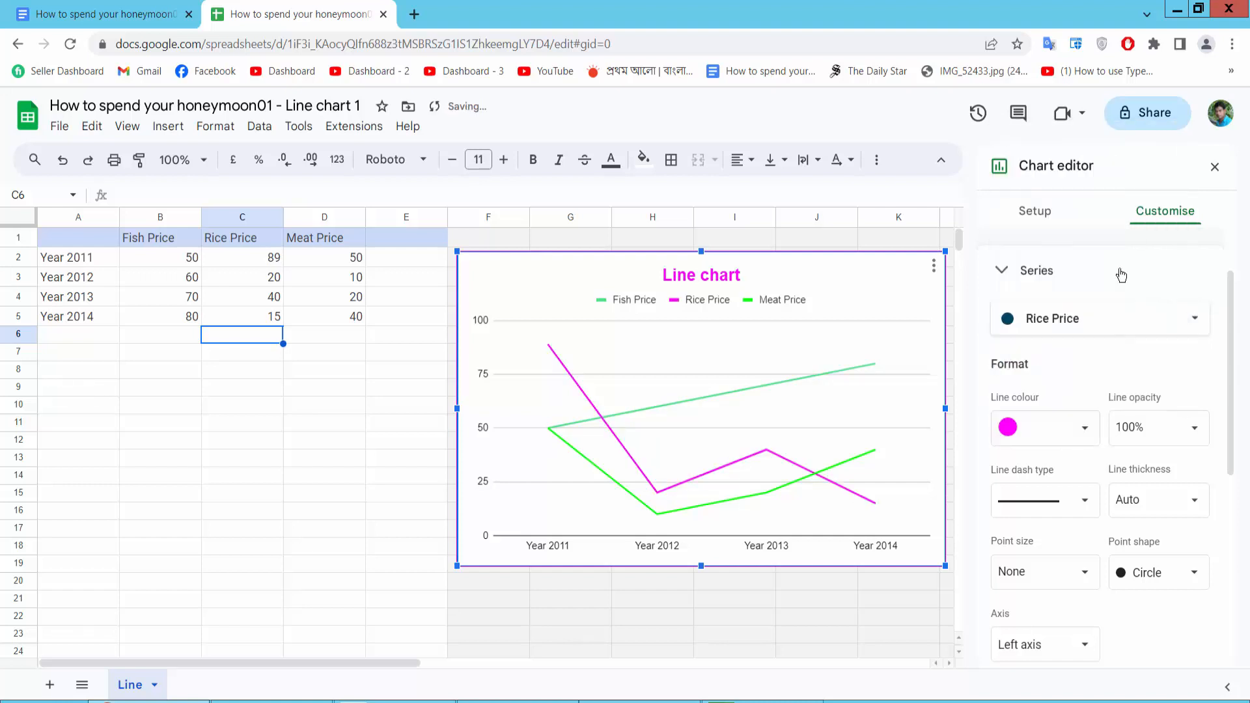
- Set the line colour of the Meat Price series to purple
click(1093, 329)
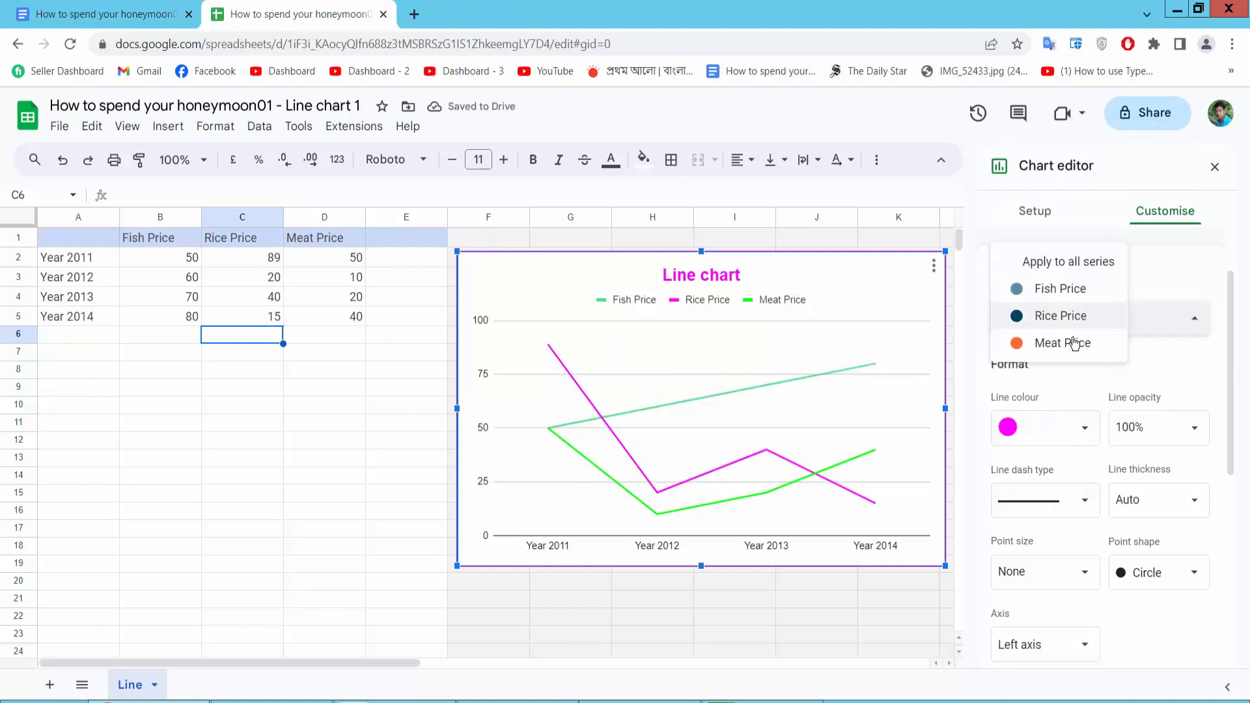
click(1067, 344)
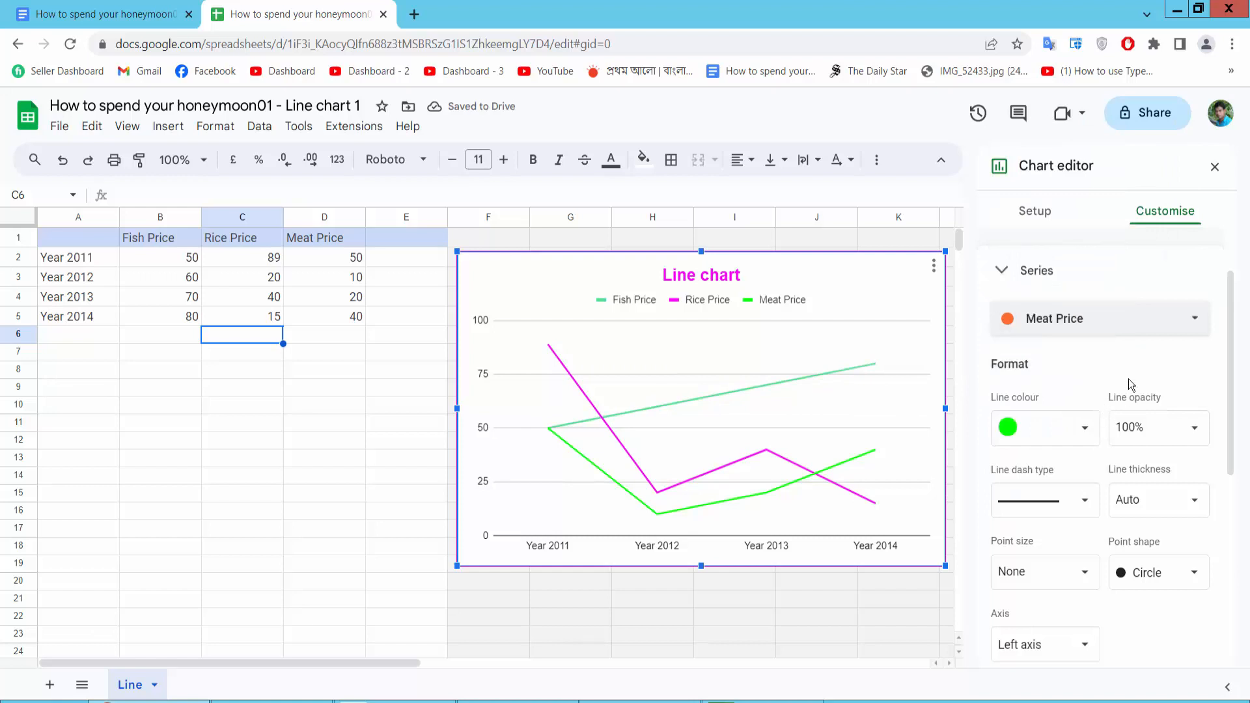
click(1087, 430)
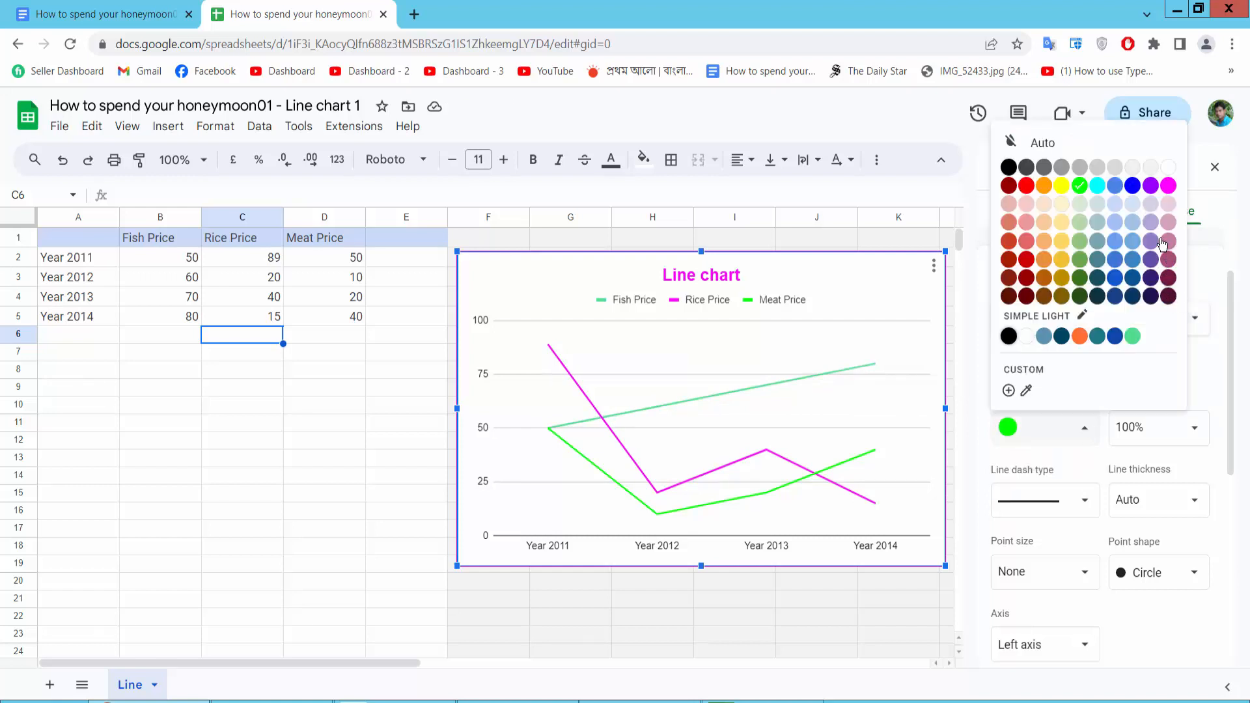
click(1150, 187)
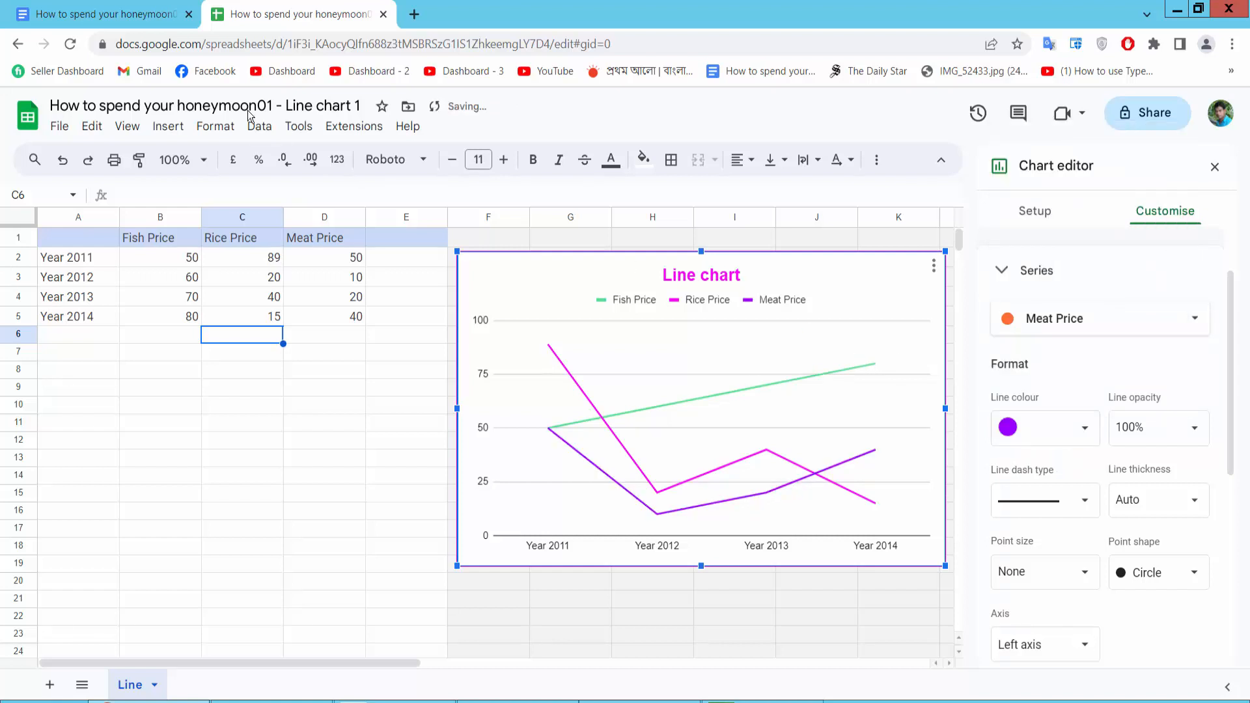
- Switch to the Google Docs document, update its linked line chart and return to the chart's spreadsheet
click(134, 18)
scroll(873, 363, down, 1)
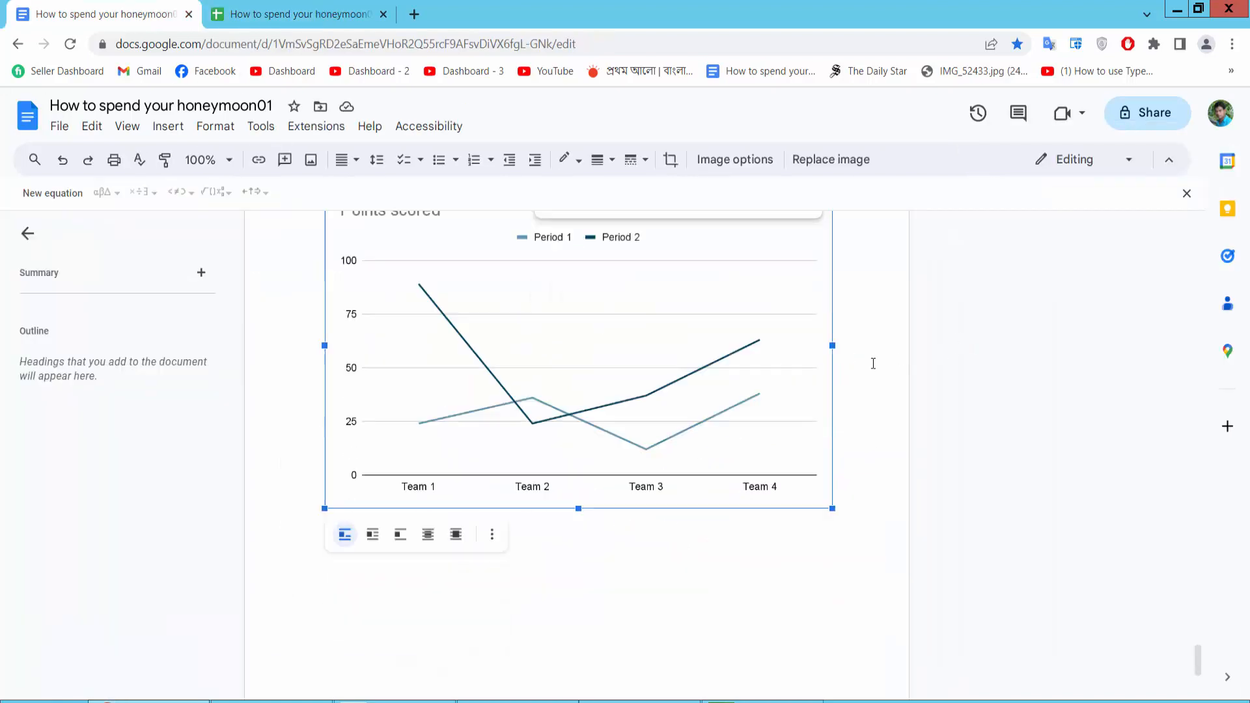
scroll(545, 283, up, 1)
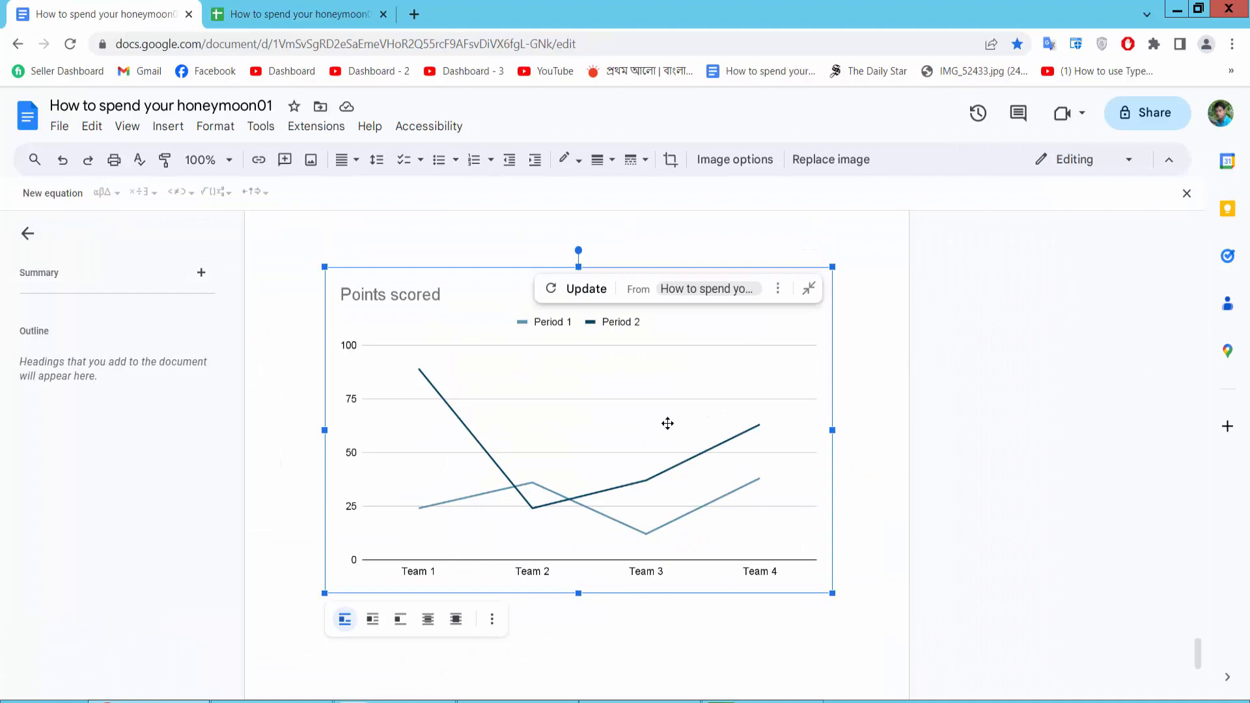
click(577, 290)
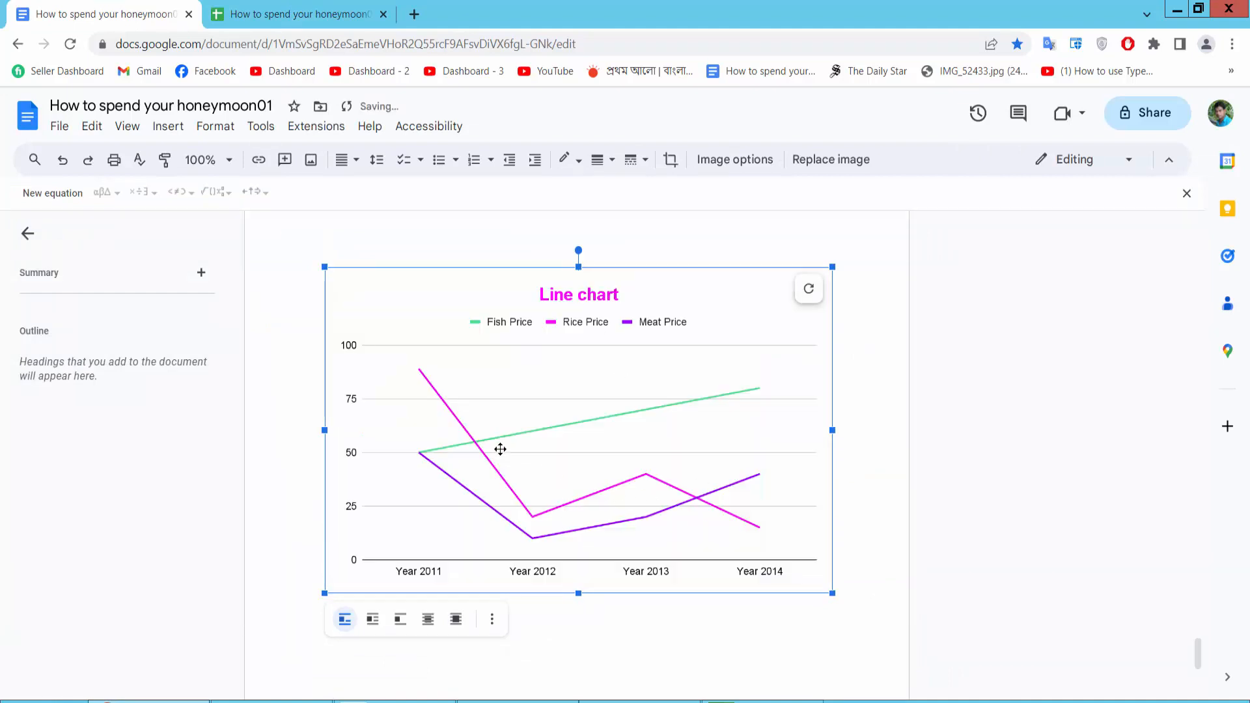
click(312, 14)
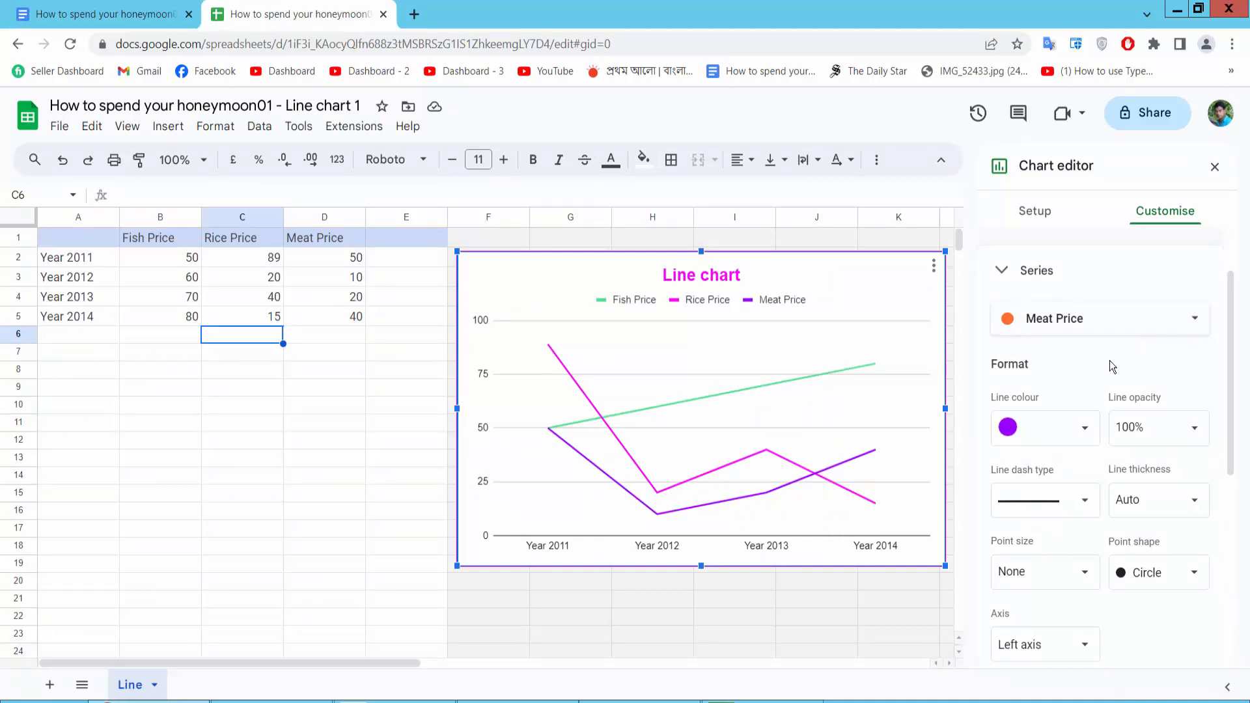
- Set the line thickness of the Meat Price series to 4px
scroll(1109, 361, down, 3)
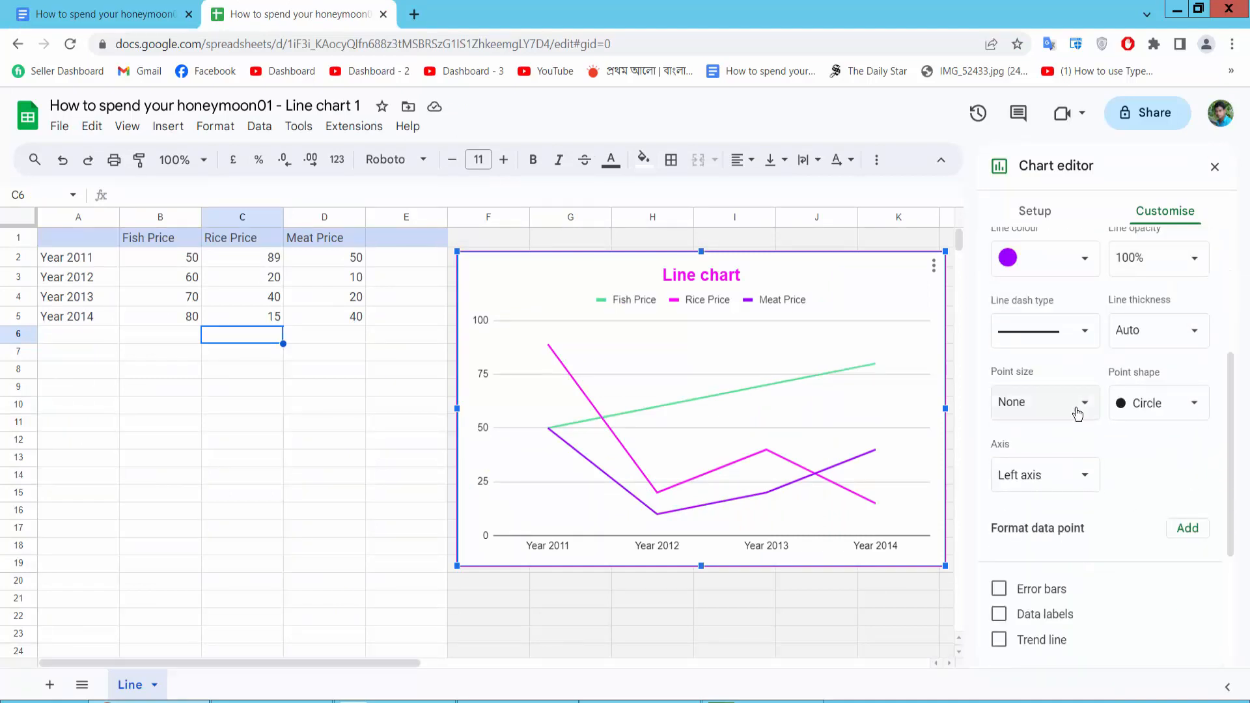
click(1082, 404)
click(1084, 404)
click(1194, 331)
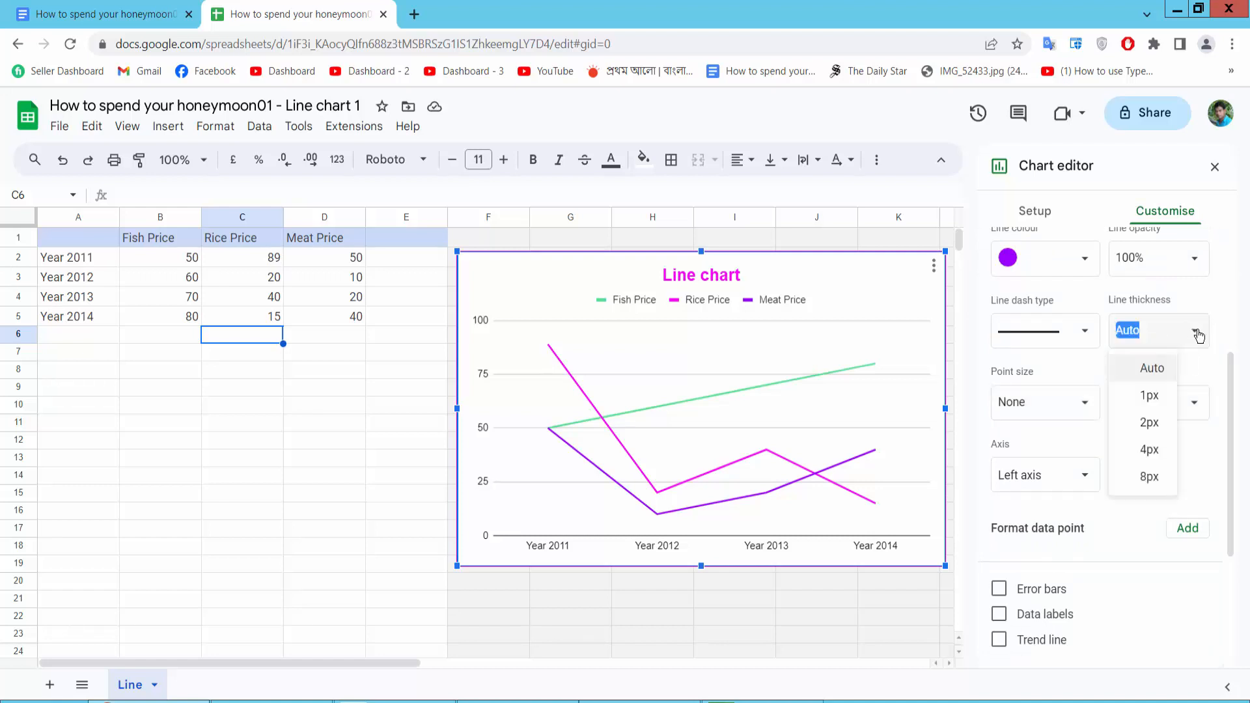
click(1158, 449)
- Apply a line thickness of 4px to all series in the chart
scroll(1159, 443, up, 3)
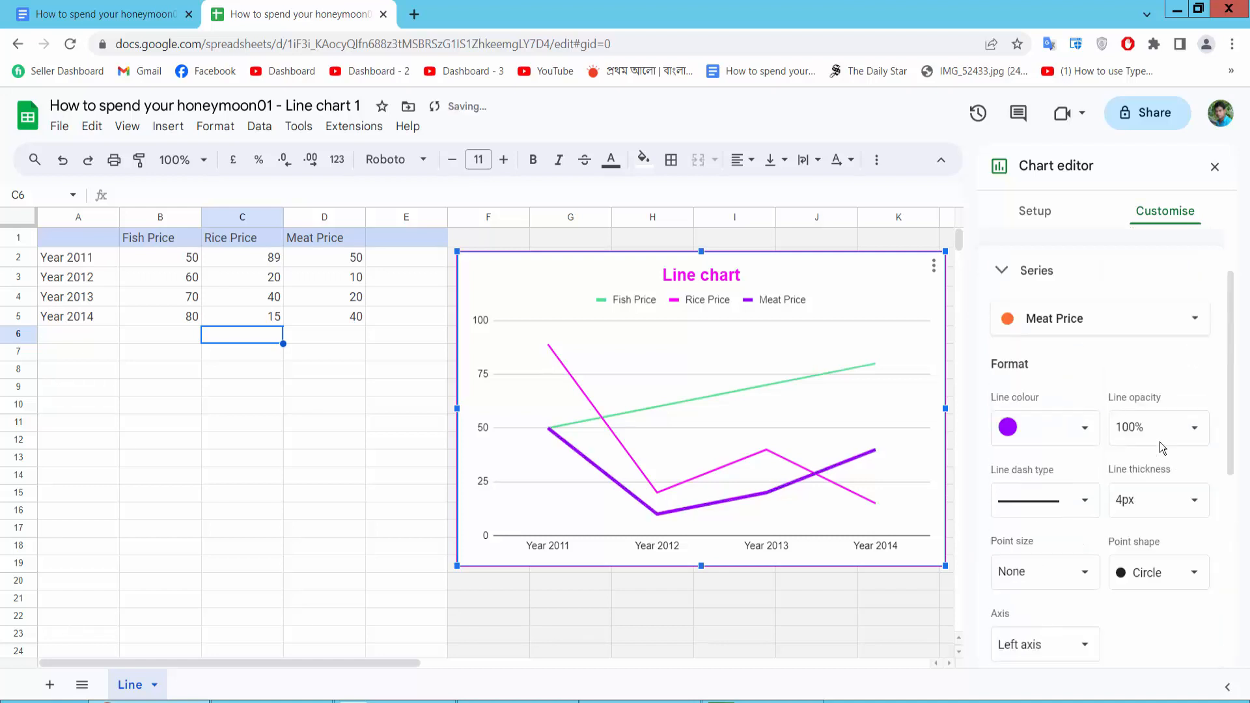
click(1068, 328)
click(1059, 234)
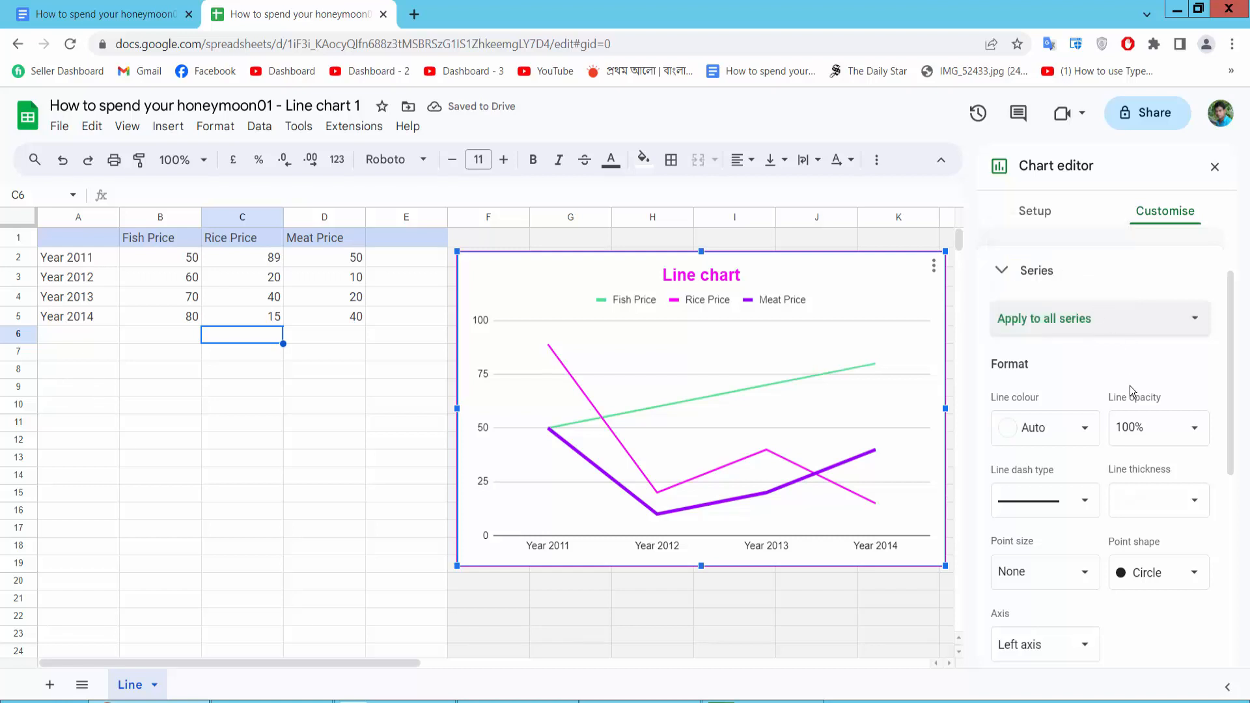
scroll(1198, 432, down, 3)
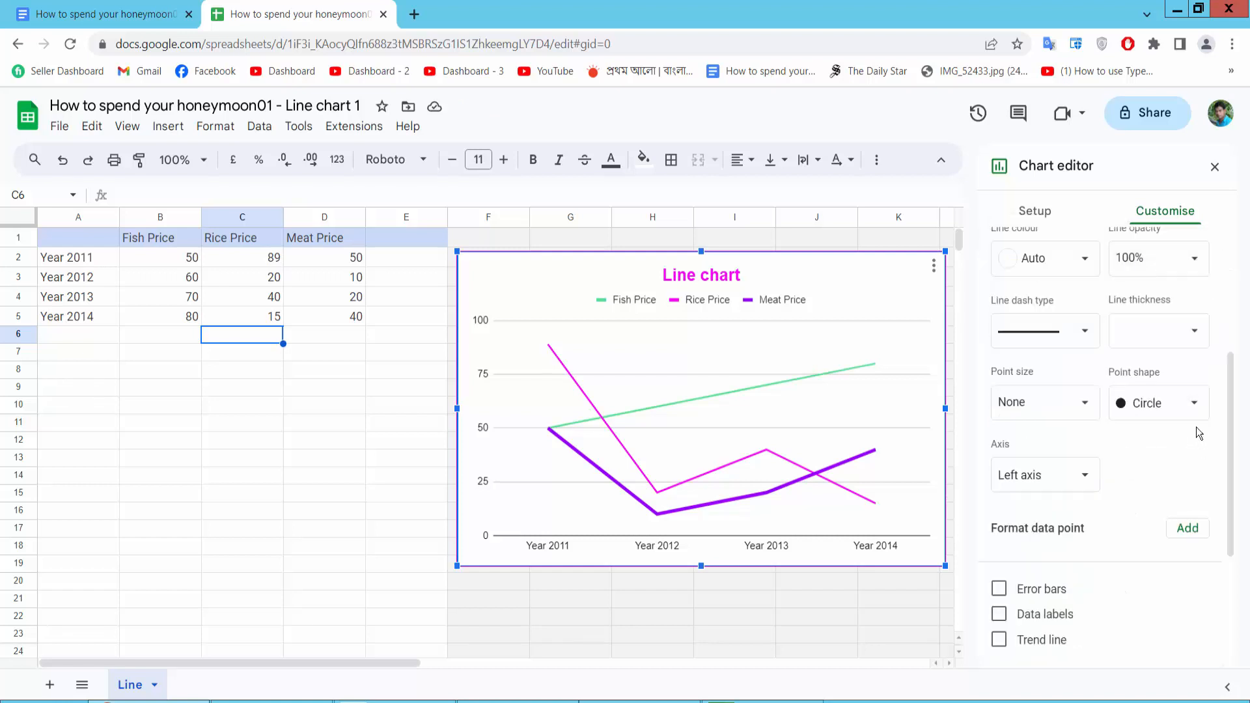
click(1196, 332)
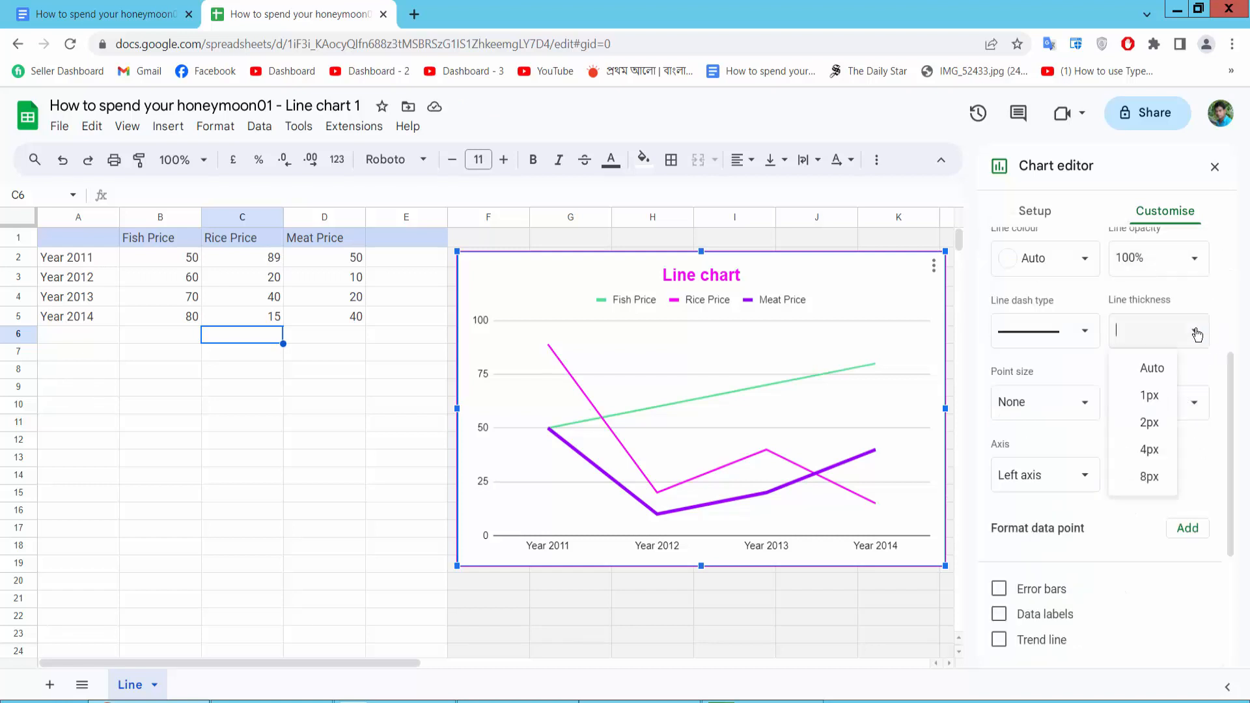
click(1151, 451)
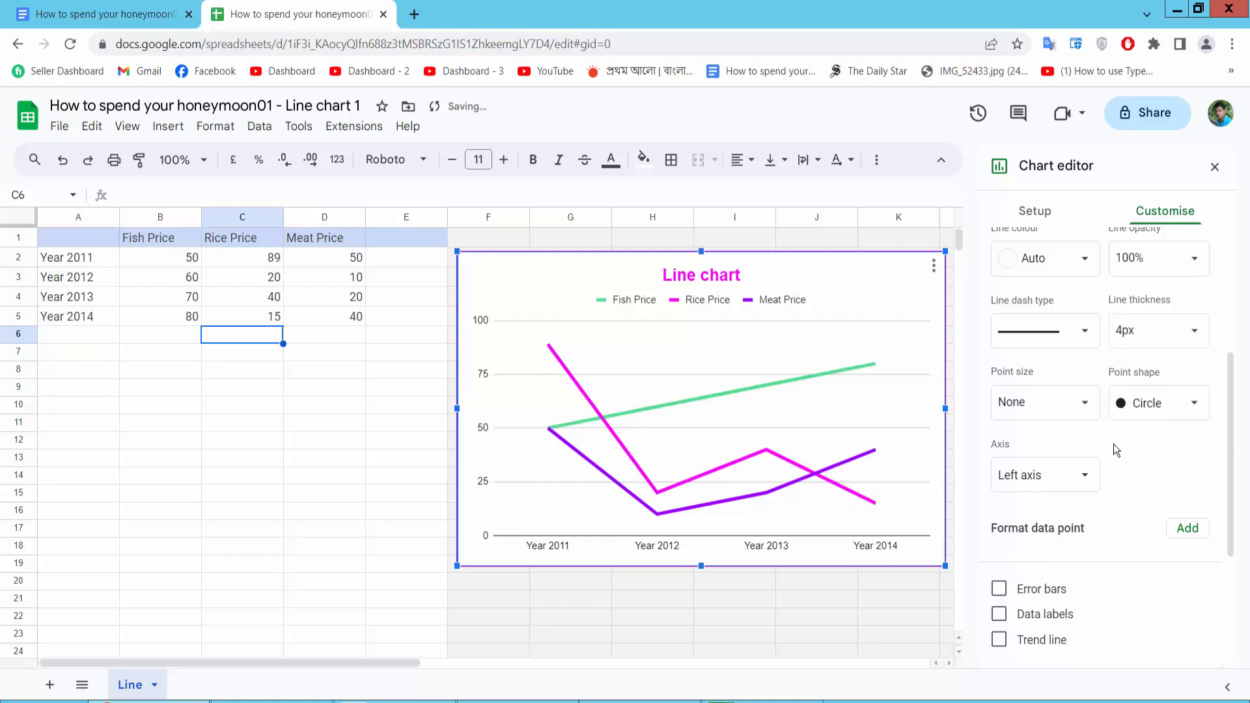
- Try error bars, data labels and a trend line on all series, switching each one off again
scroll(1120, 443, down, 1)
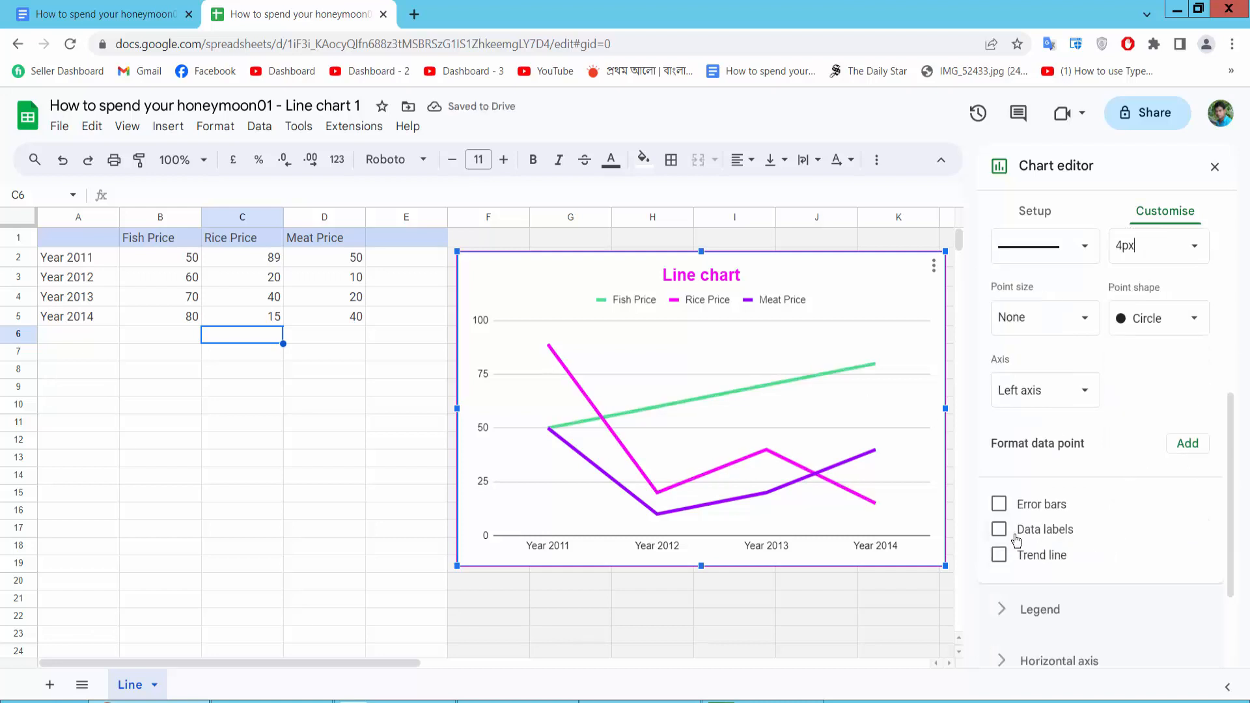
click(999, 506)
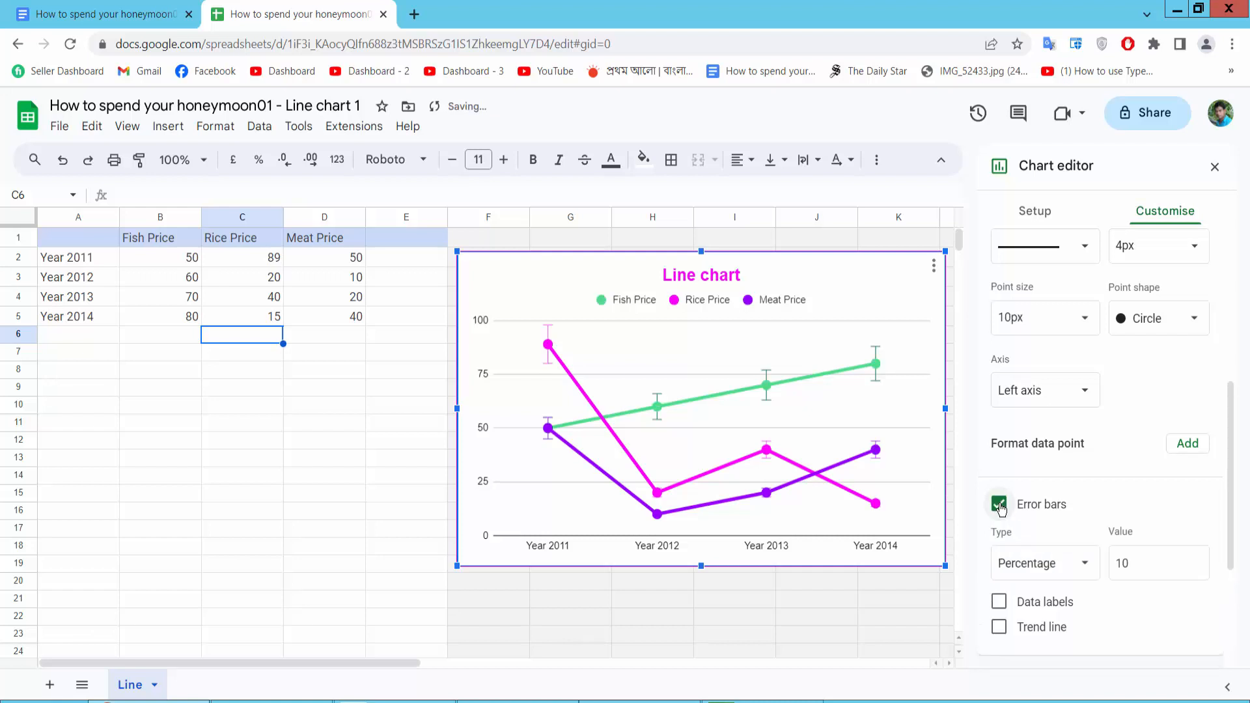
click(999, 505)
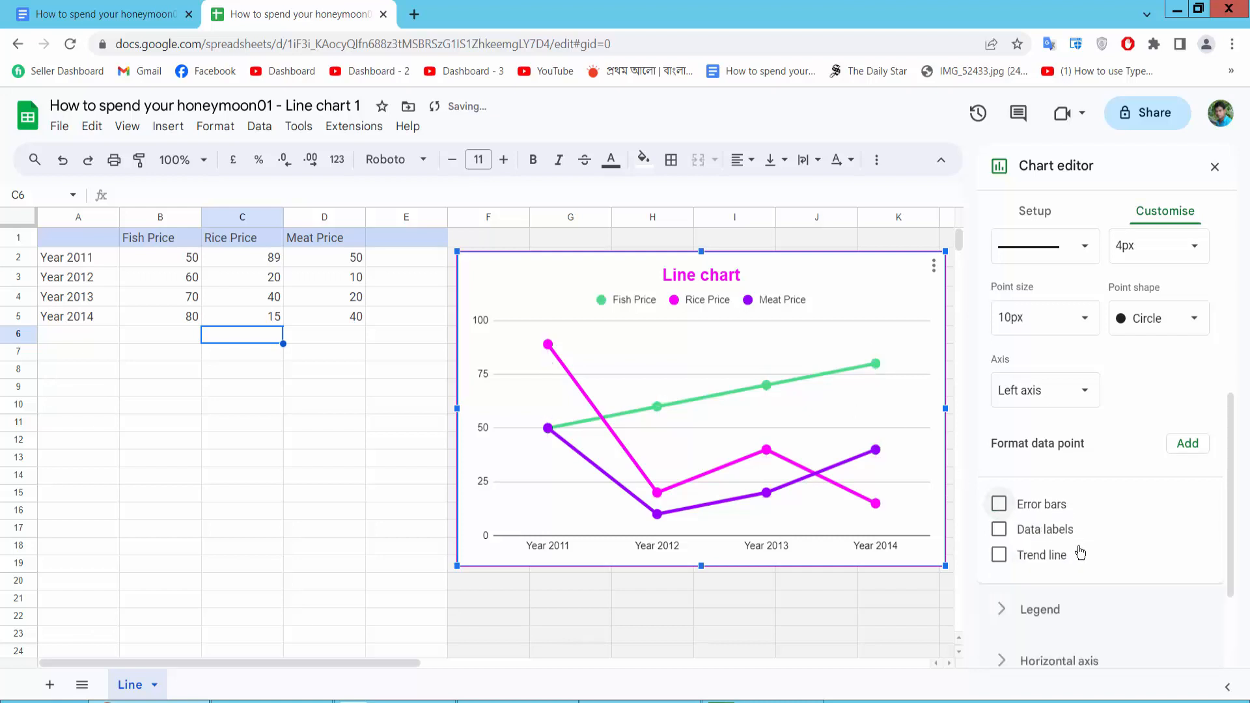
click(1000, 531)
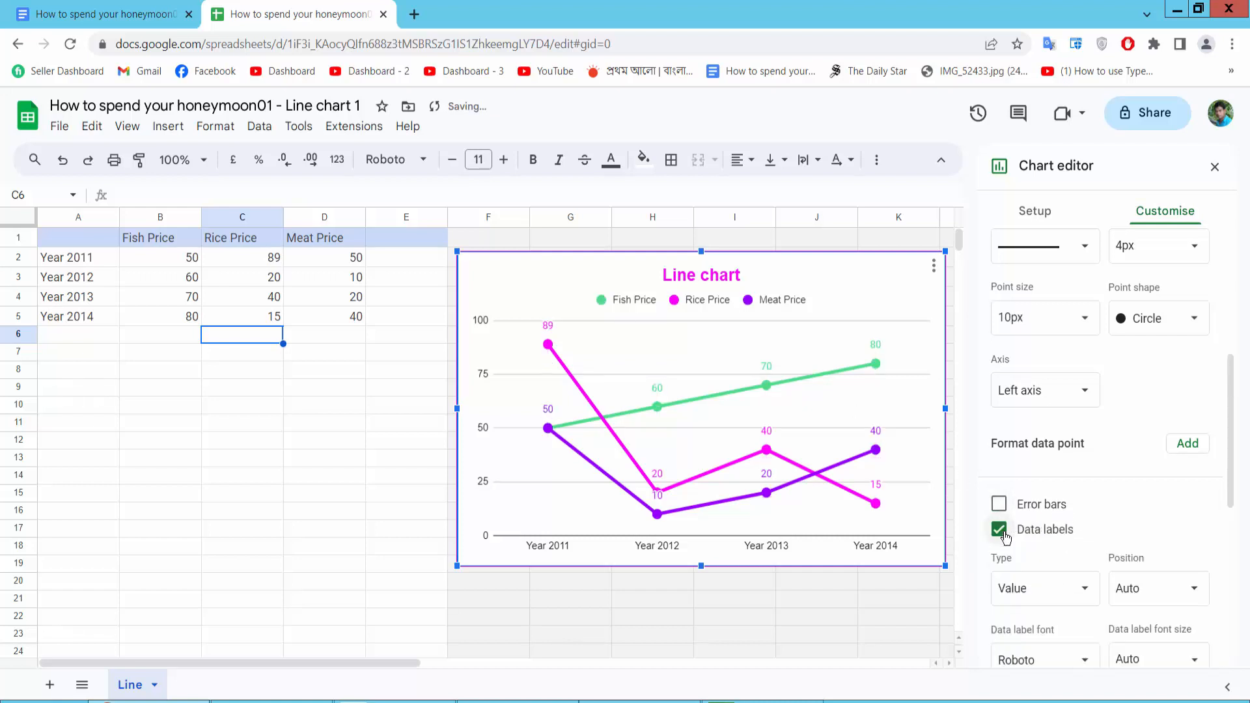
click(1003, 532)
click(1001, 557)
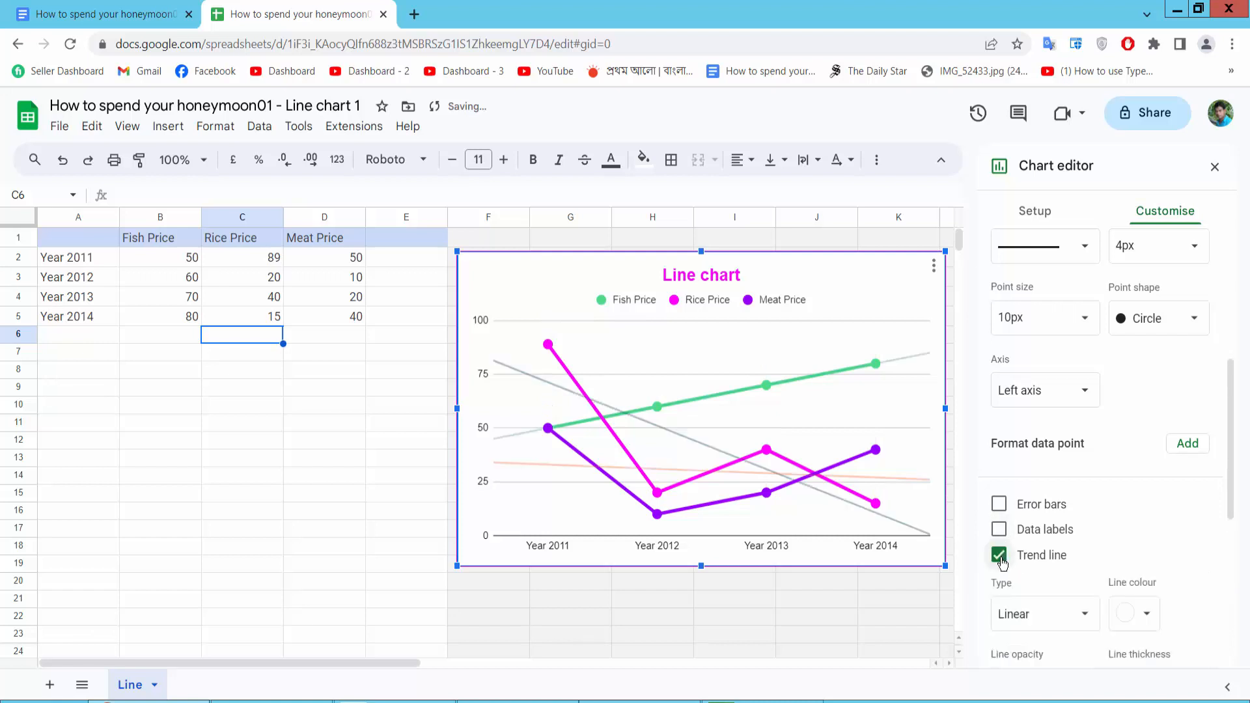
click(1001, 557)
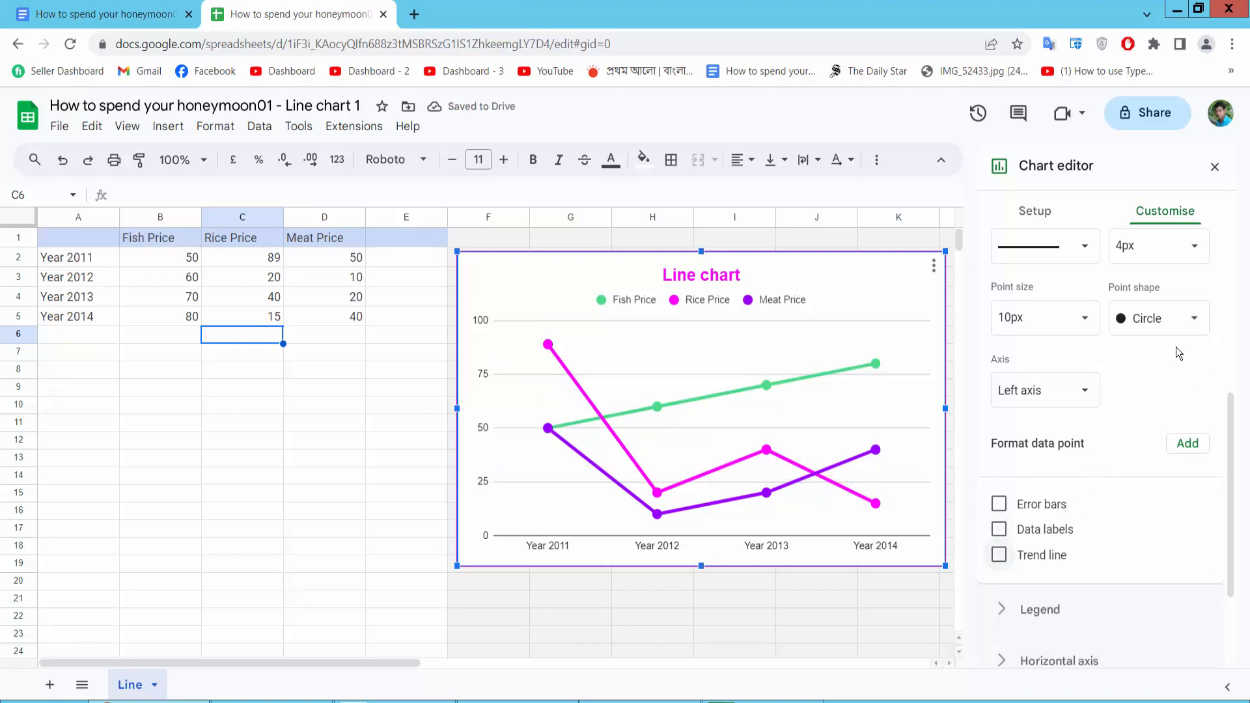
- Try a point size of 2px for all series and settle on 7px
click(1046, 317)
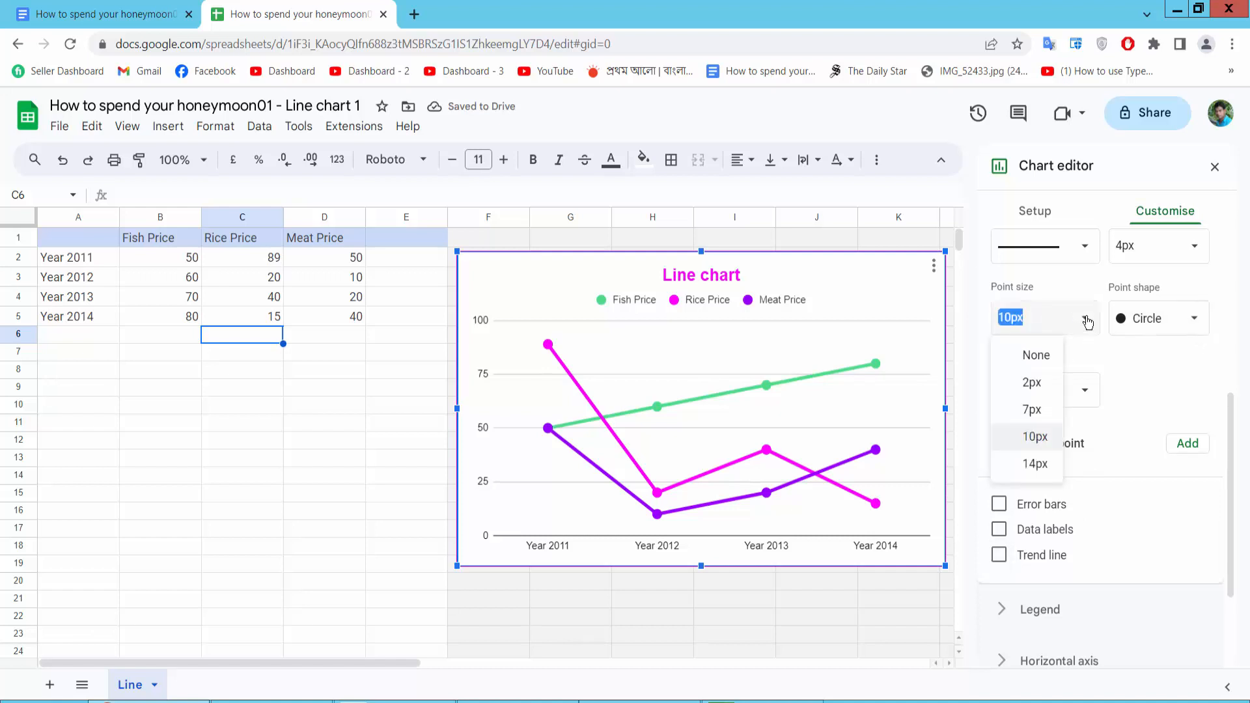
click(1032, 383)
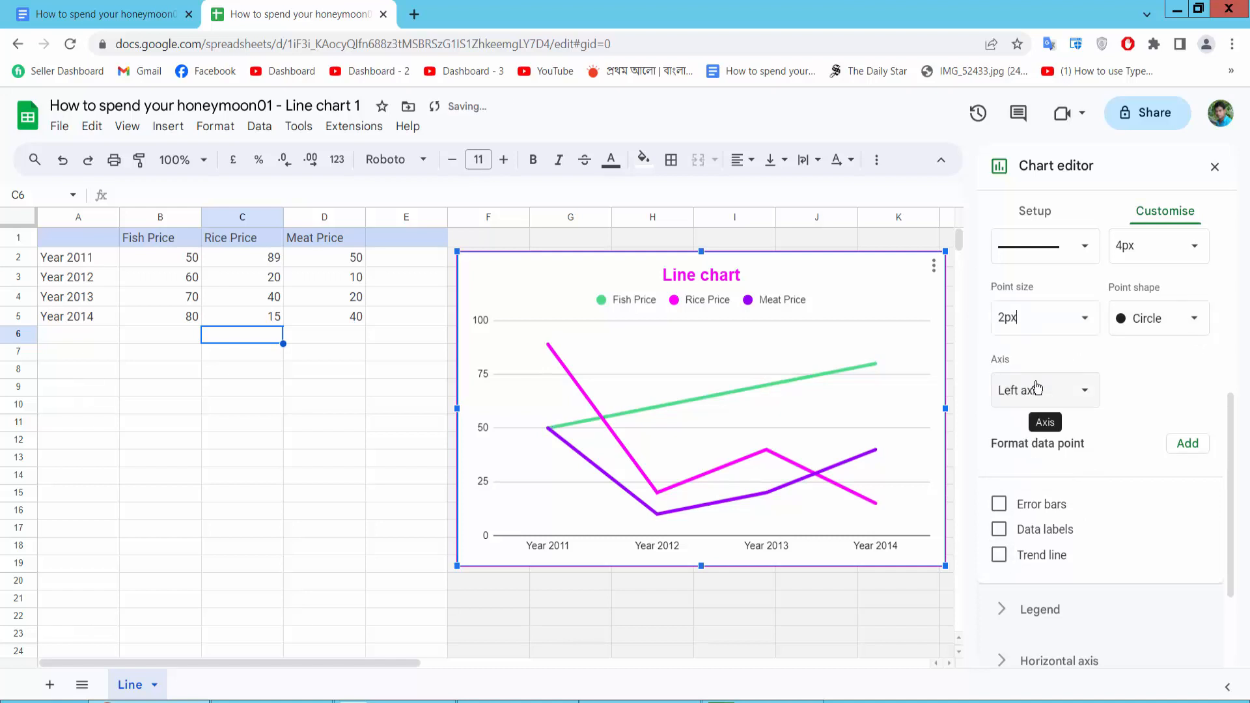
click(1063, 320)
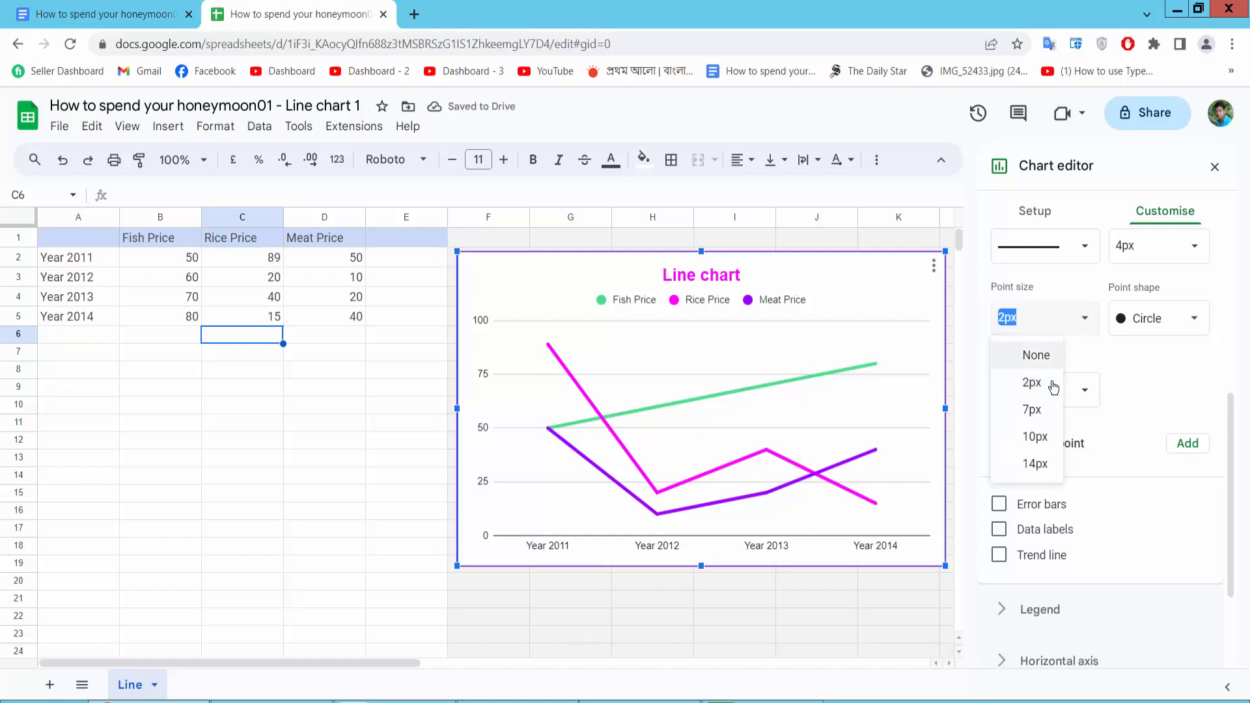
click(1048, 408)
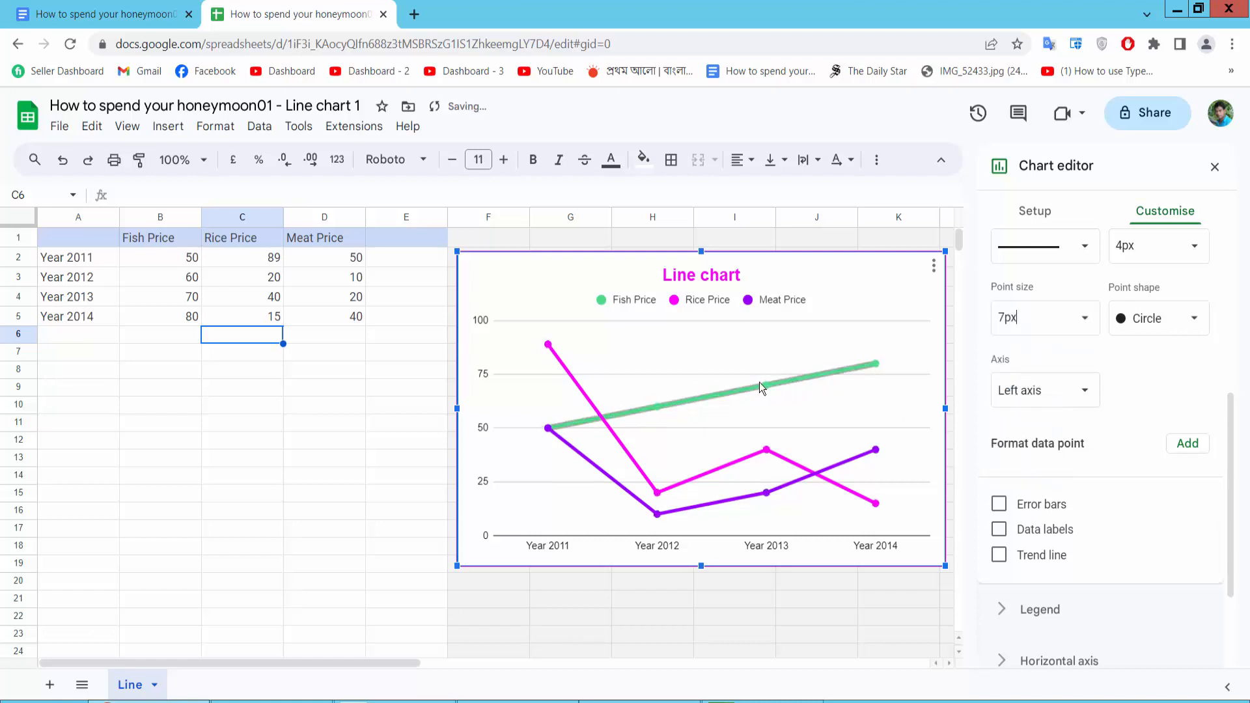
- Try the chart legend in the Bottom and Right positions and settle on Top
scroll(1193, 488, down, 2)
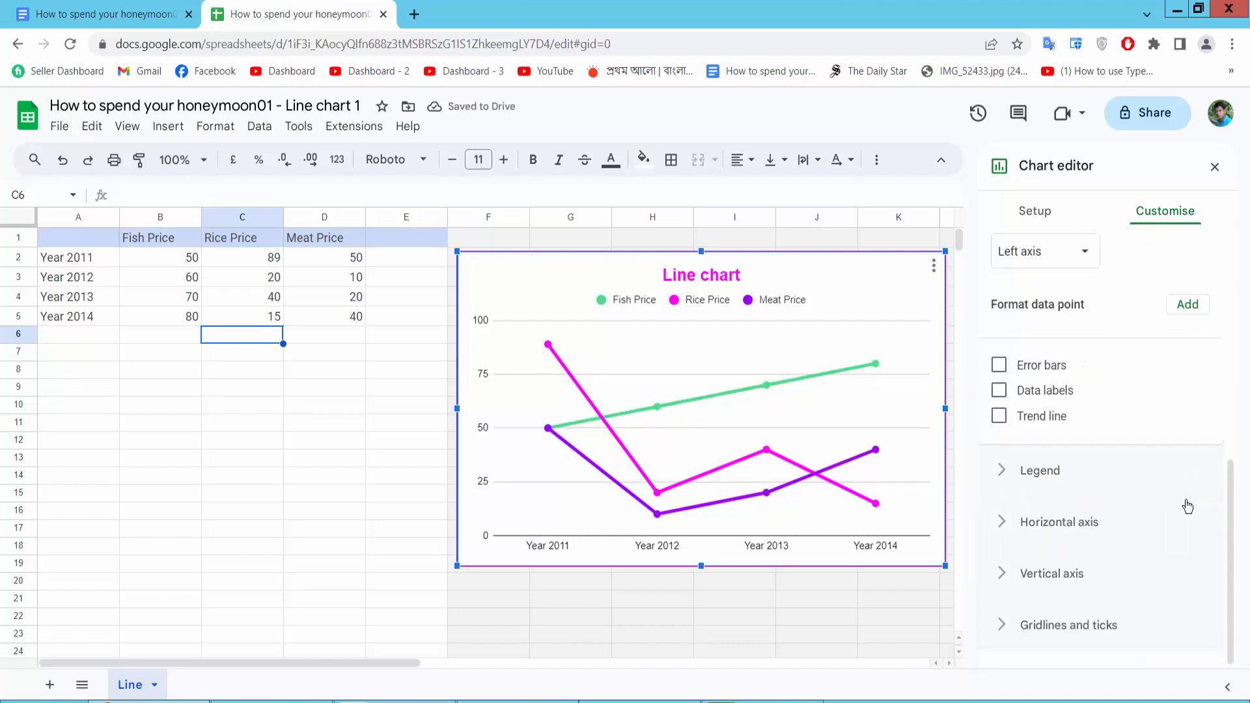
click(1048, 473)
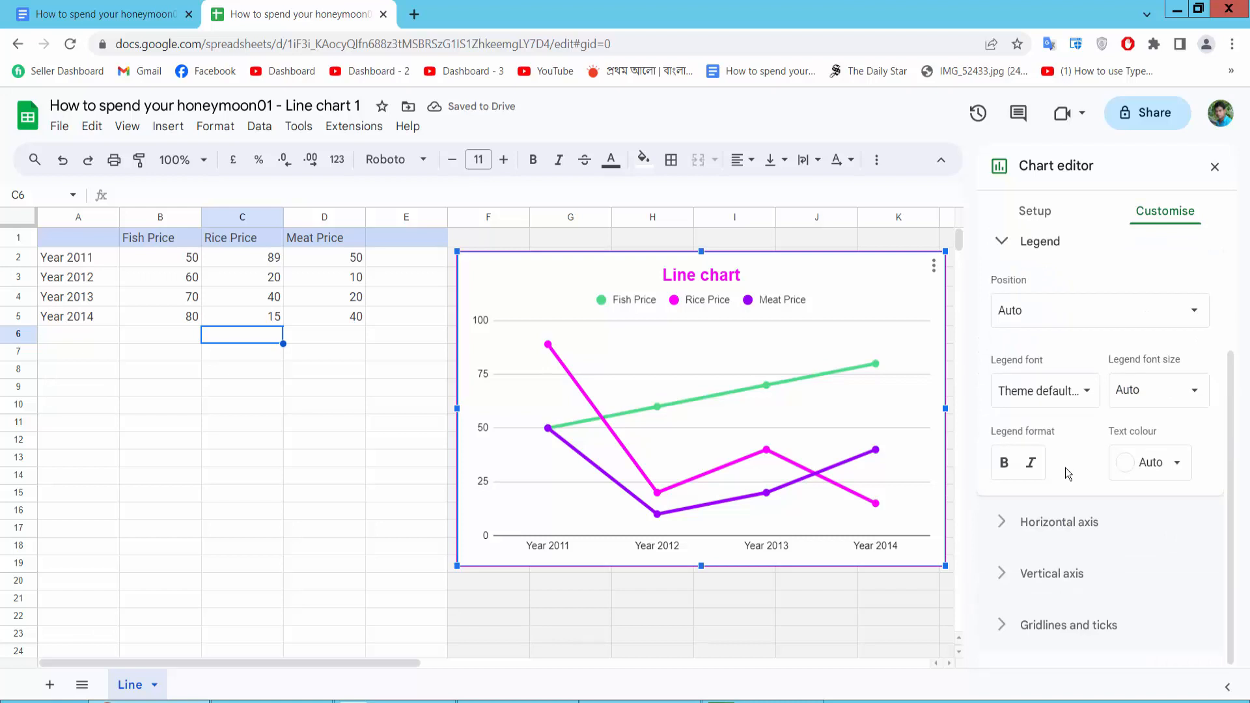
click(1192, 313)
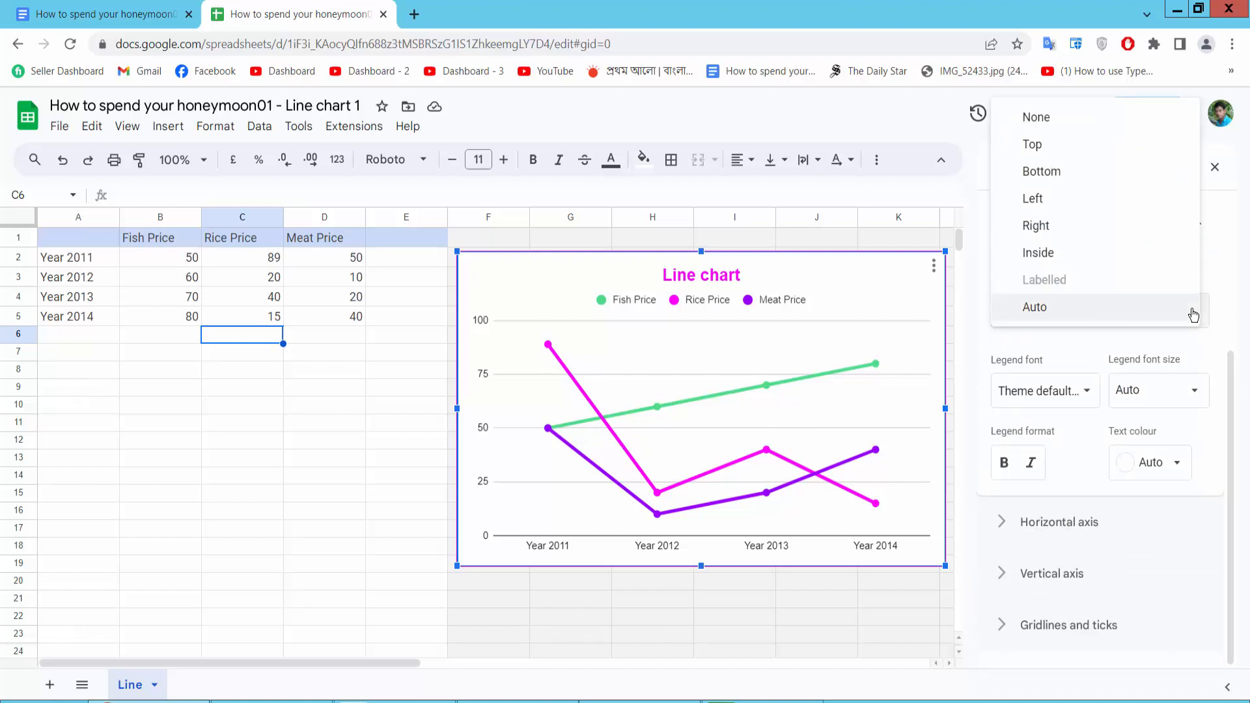
click(1046, 173)
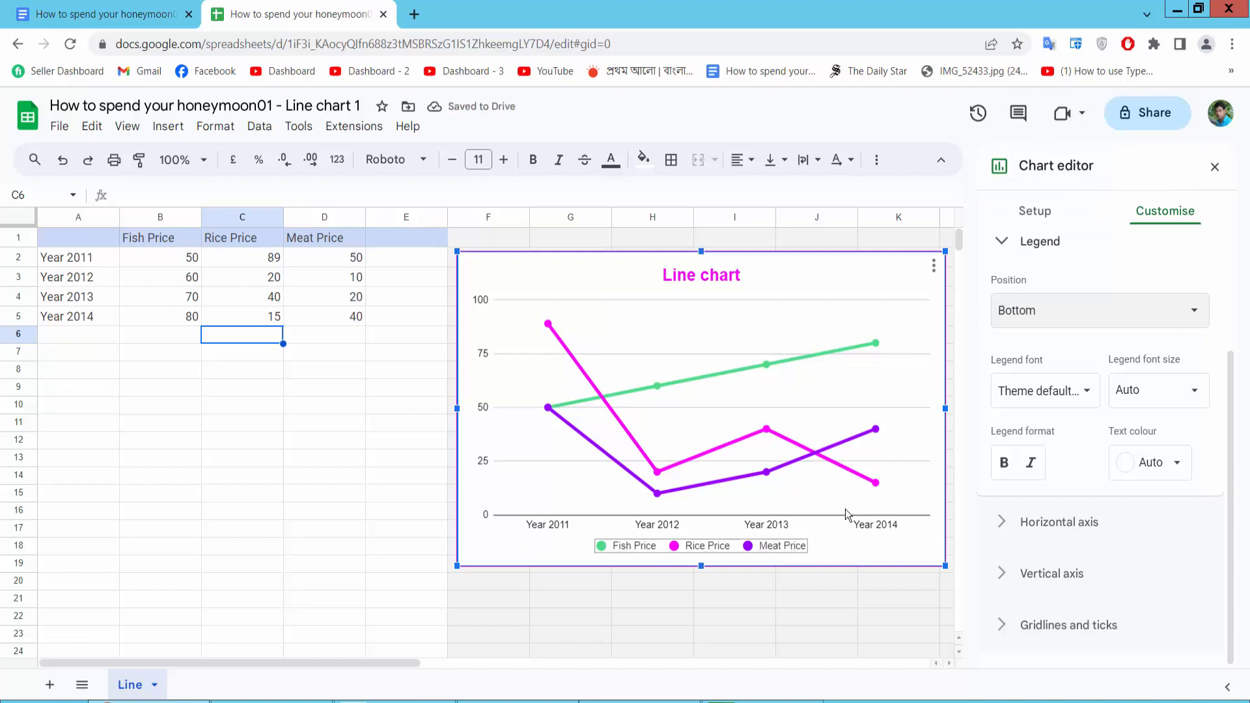
click(1083, 312)
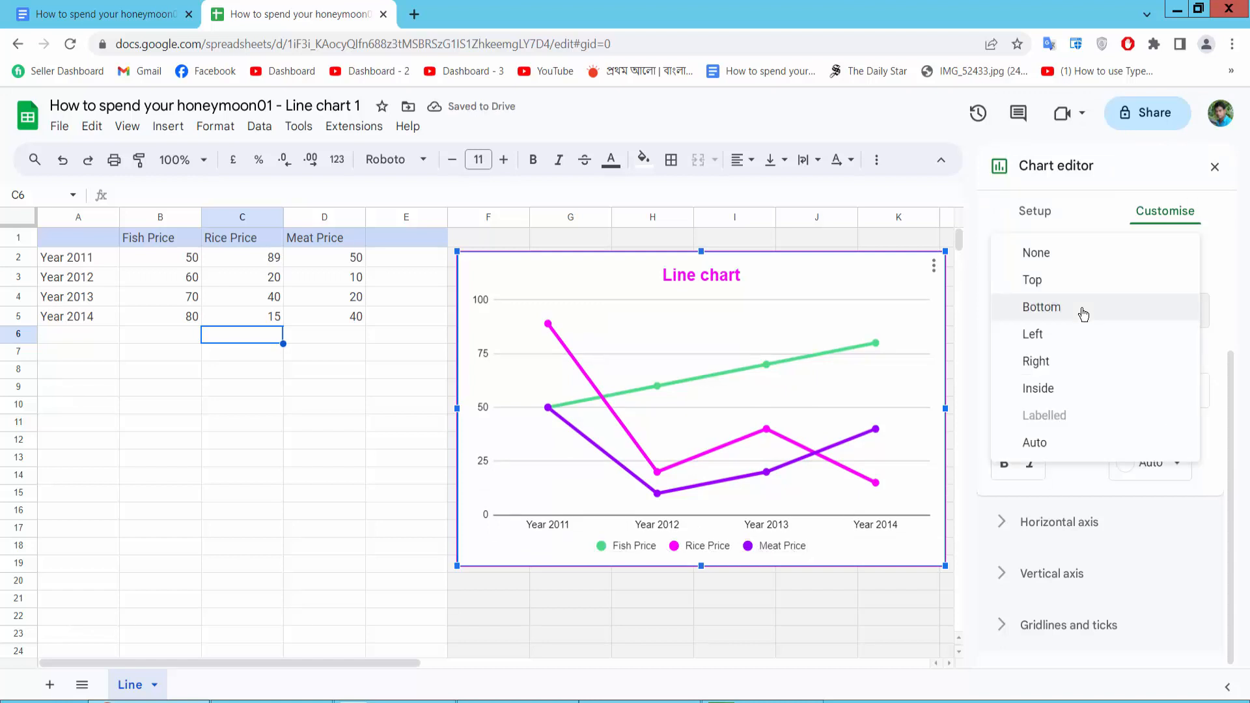
click(1037, 361)
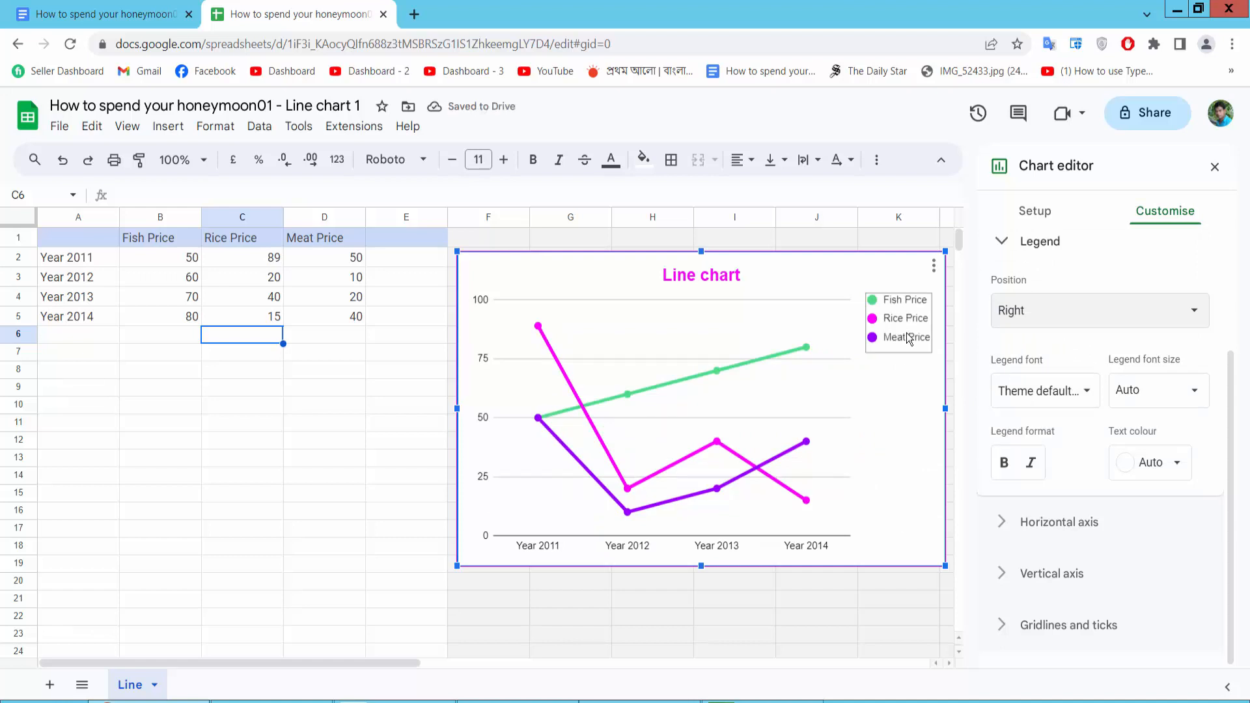
click(1079, 319)
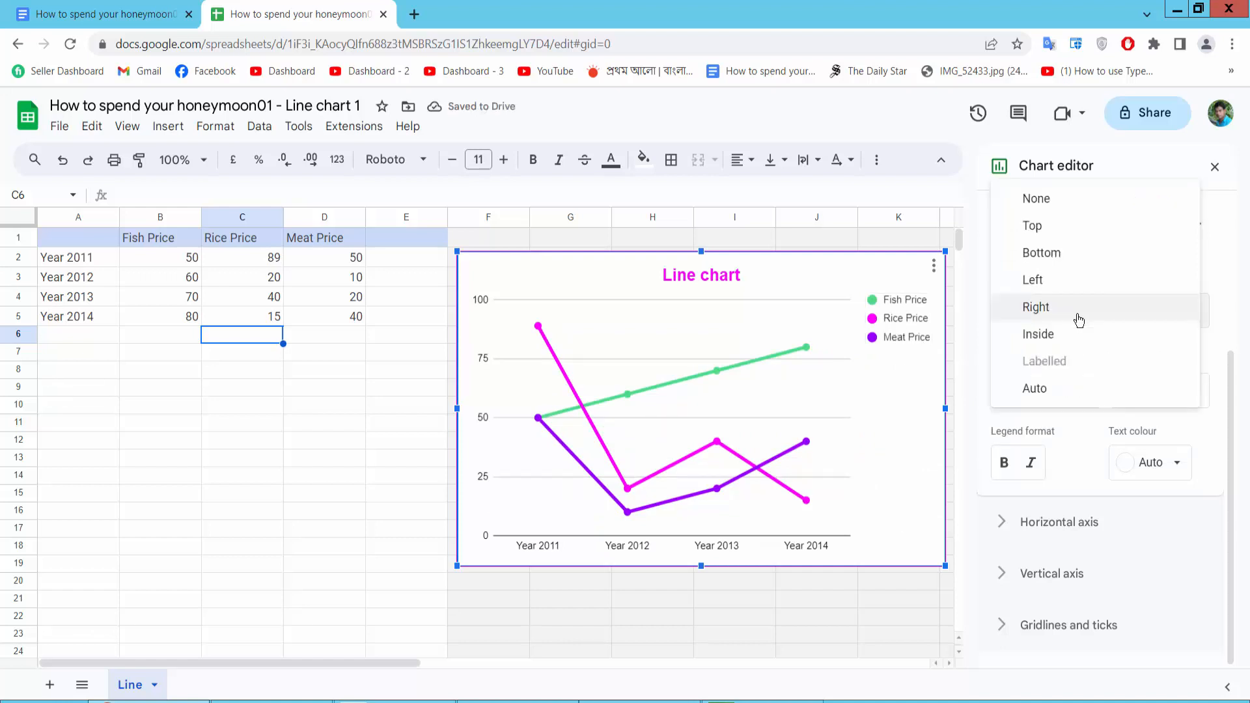
click(1032, 226)
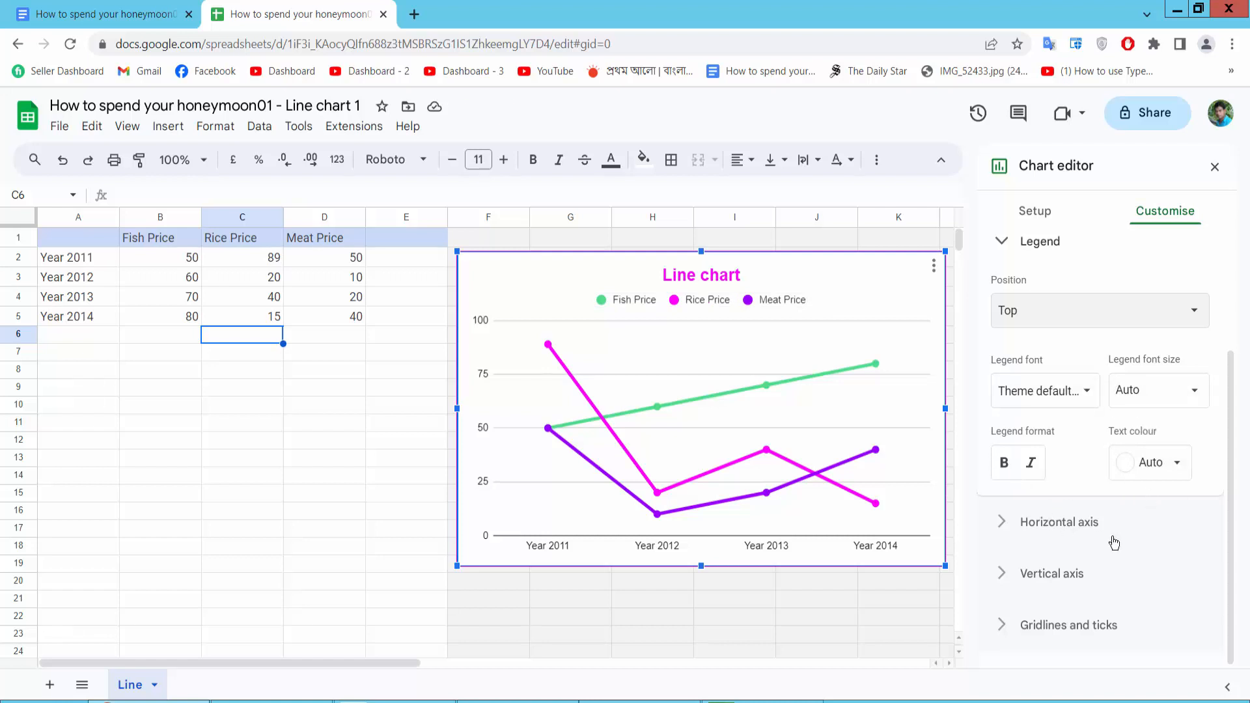
- Try reversing the horizontal axis order, switching it off again, and look over the vertical axis settings
click(1077, 527)
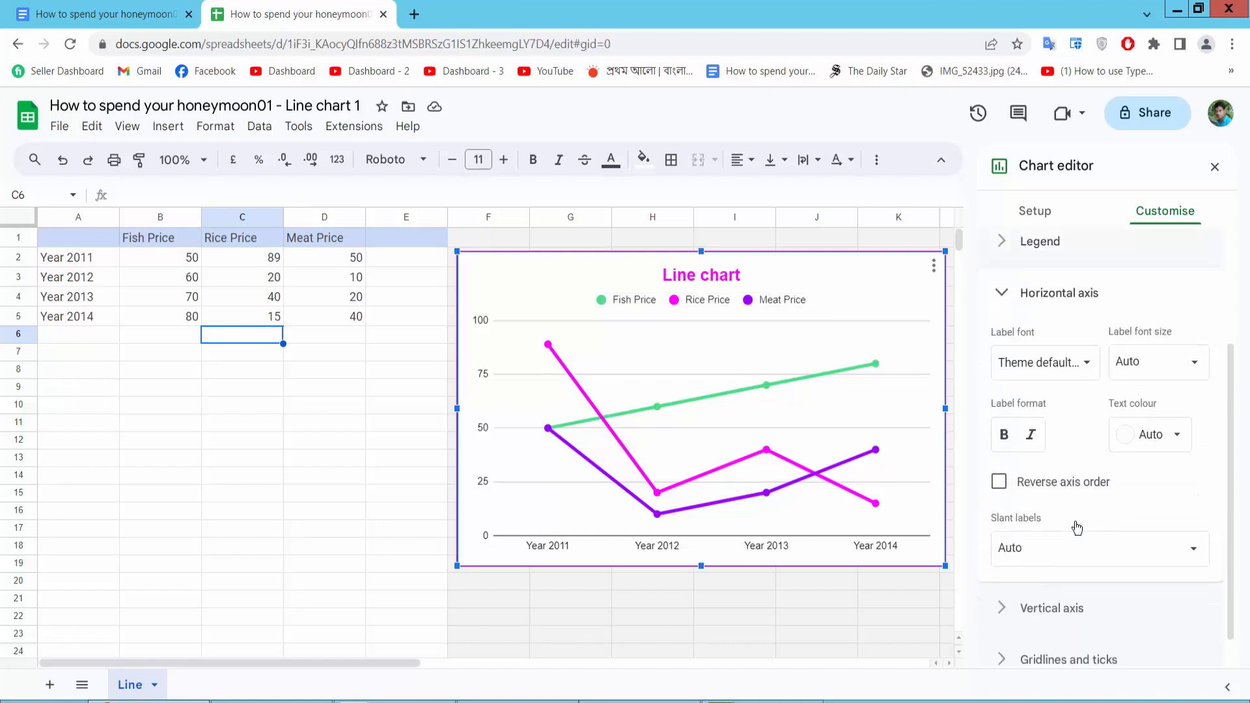
click(998, 483)
click(1001, 486)
scroll(1080, 488, down, 1)
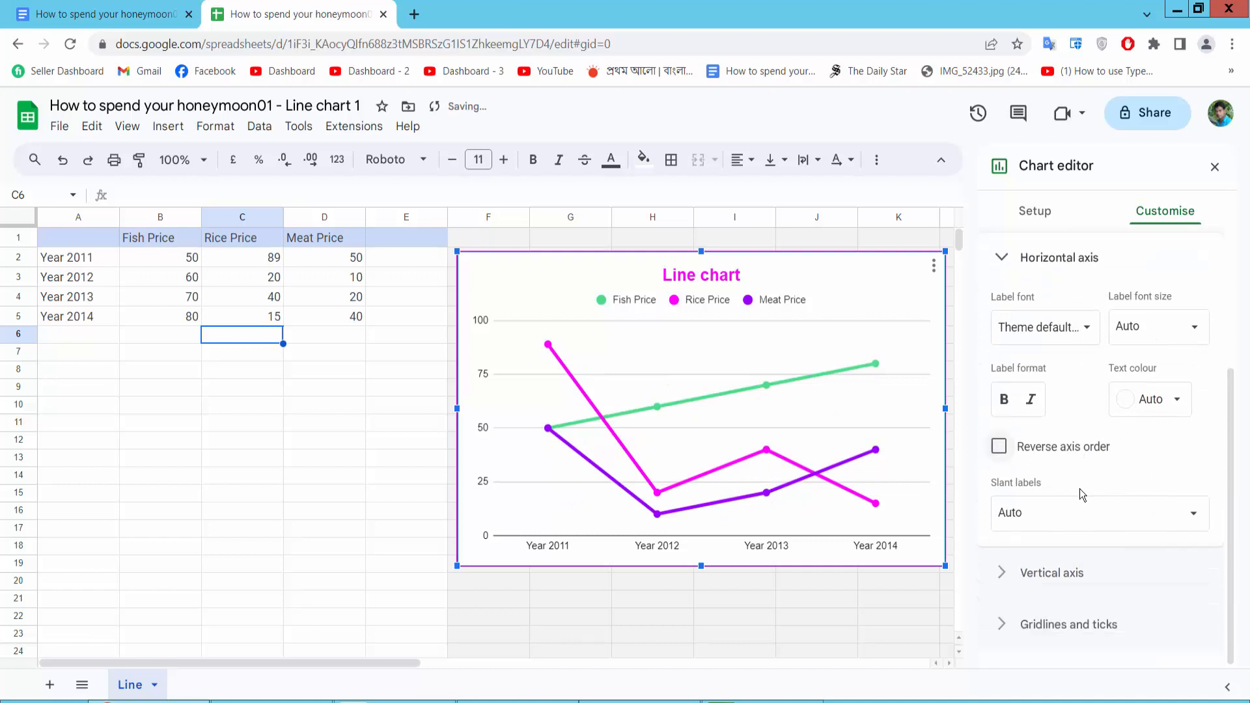
click(1034, 580)
scroll(1035, 578, down, 4)
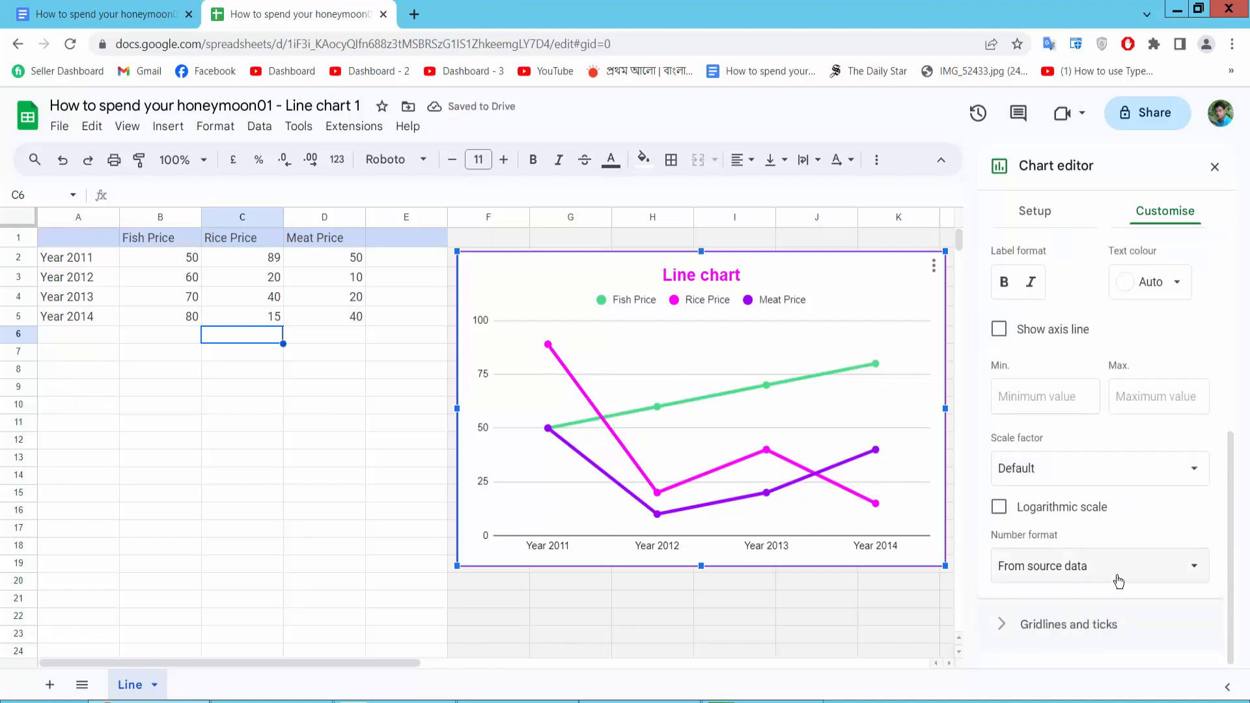
- Try minor gridlines and major ticks on the vertical axis, switching both off again, and settle on minor ticks
click(1071, 624)
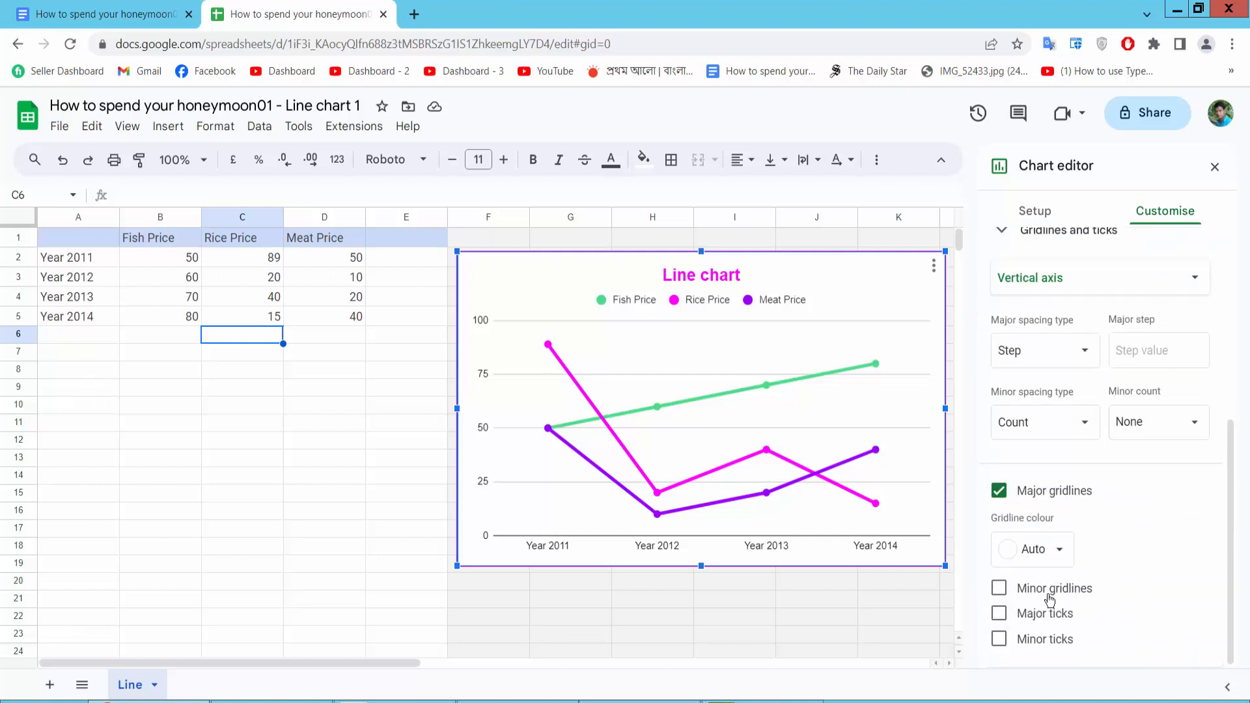
click(999, 589)
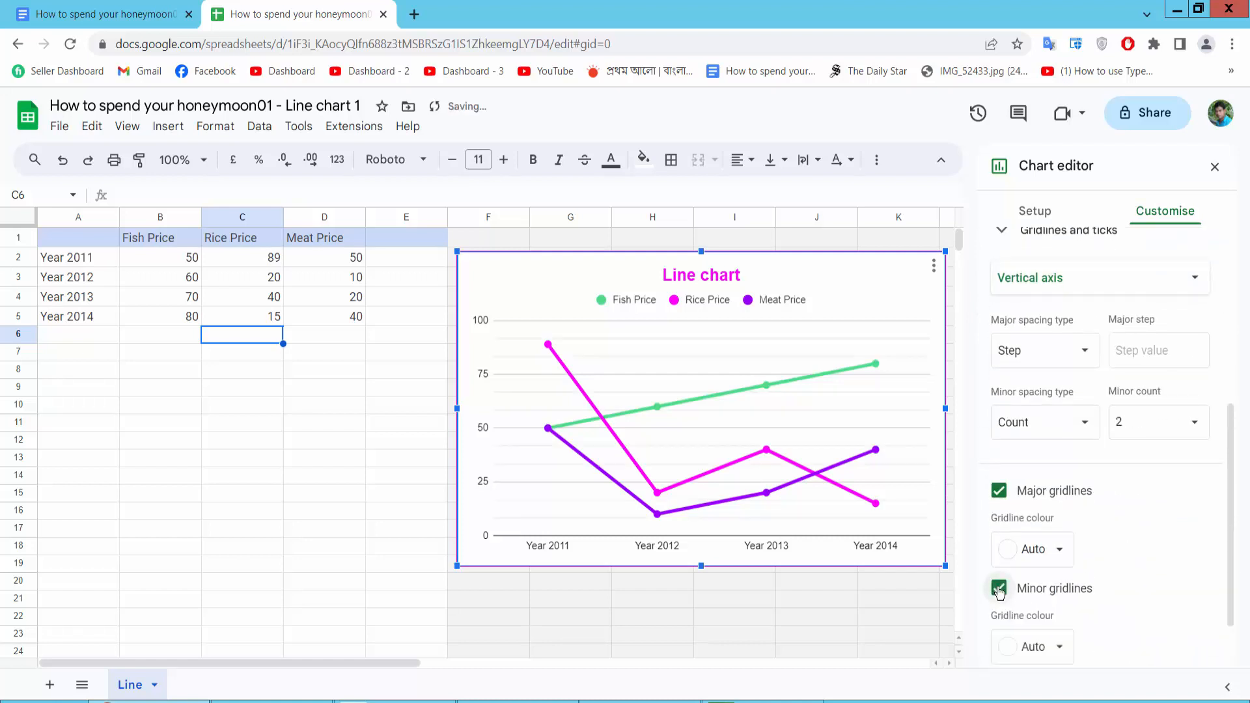
click(999, 589)
click(1000, 613)
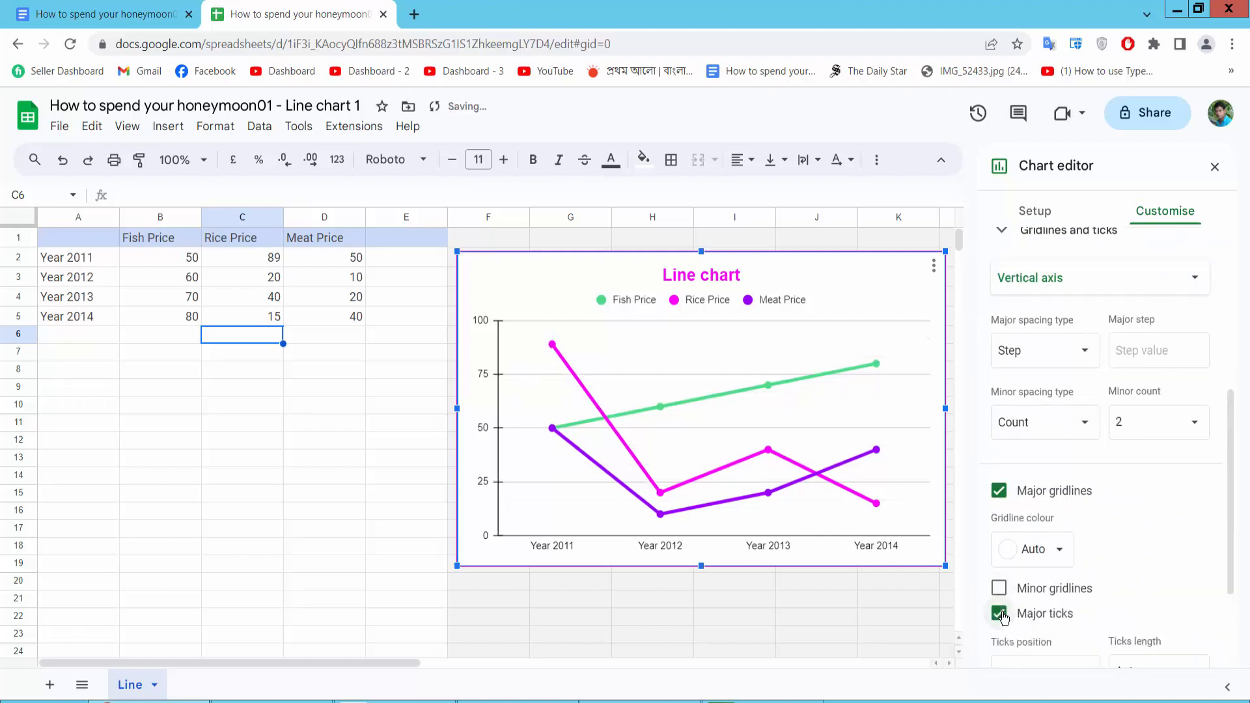
scroll(1122, 553, down, 1)
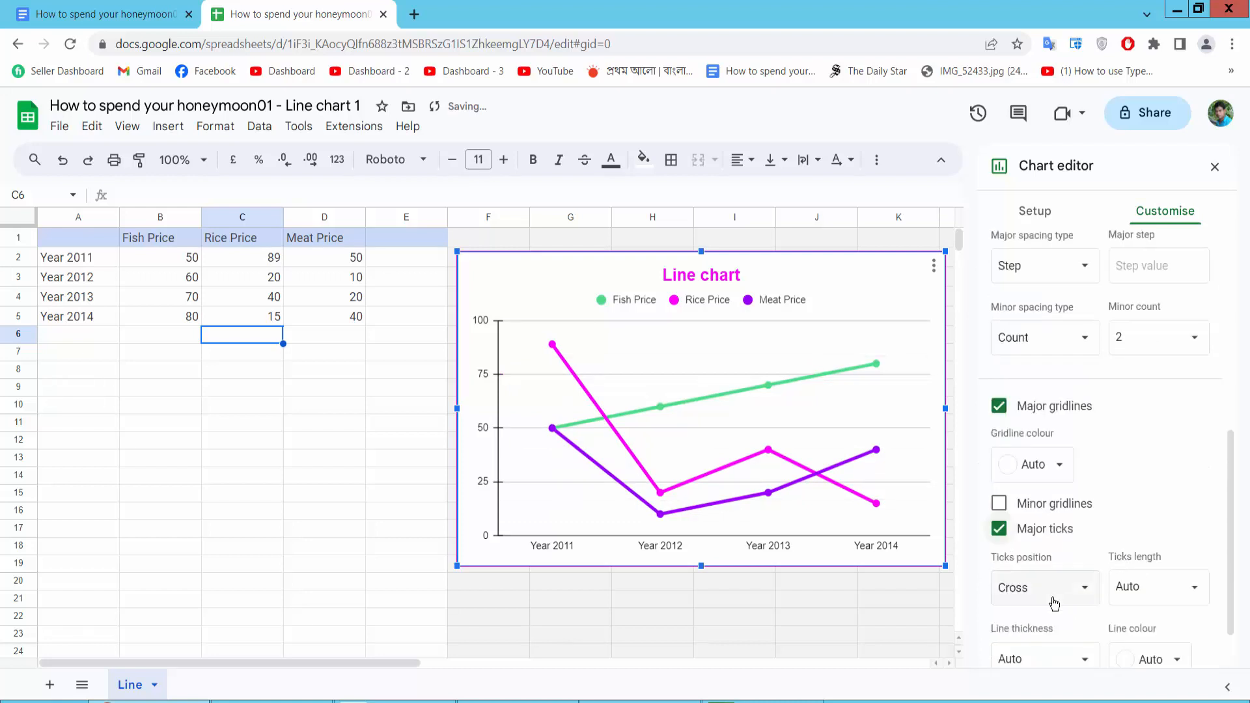
click(1021, 528)
click(1000, 641)
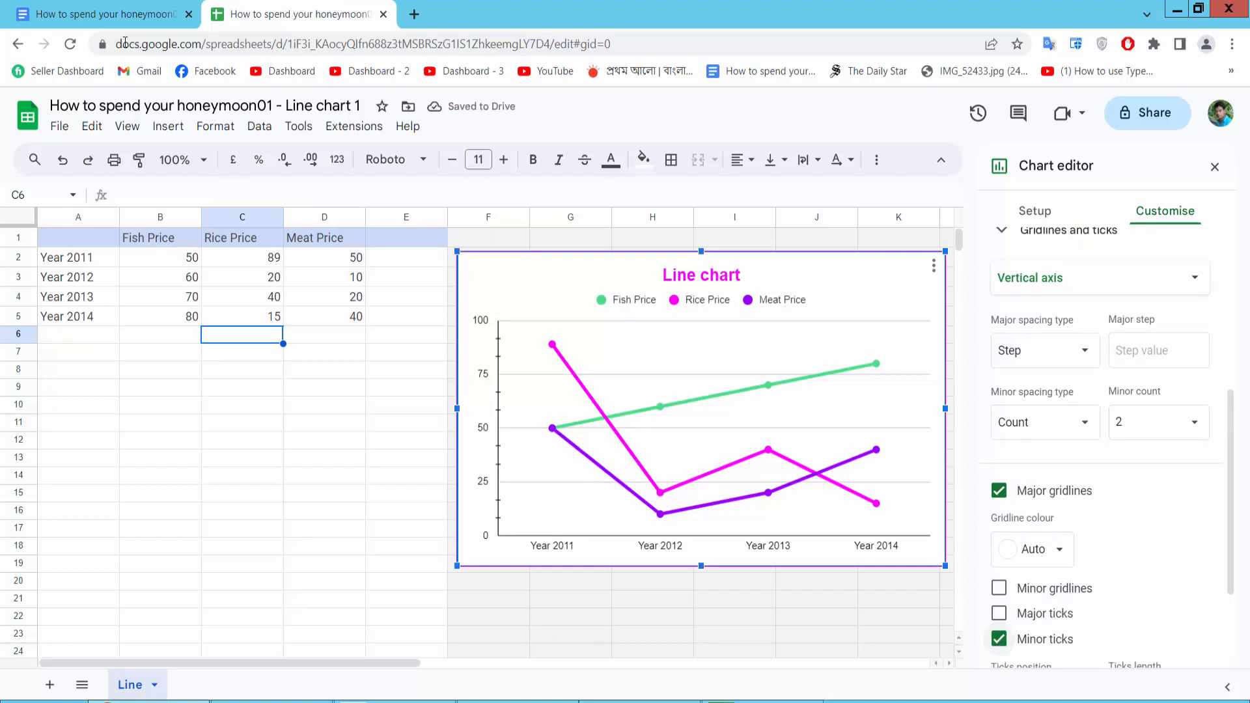
- Switch to the Google Docs document, update the linked line chart with the spreadsheet changes and deselect it
click(109, 15)
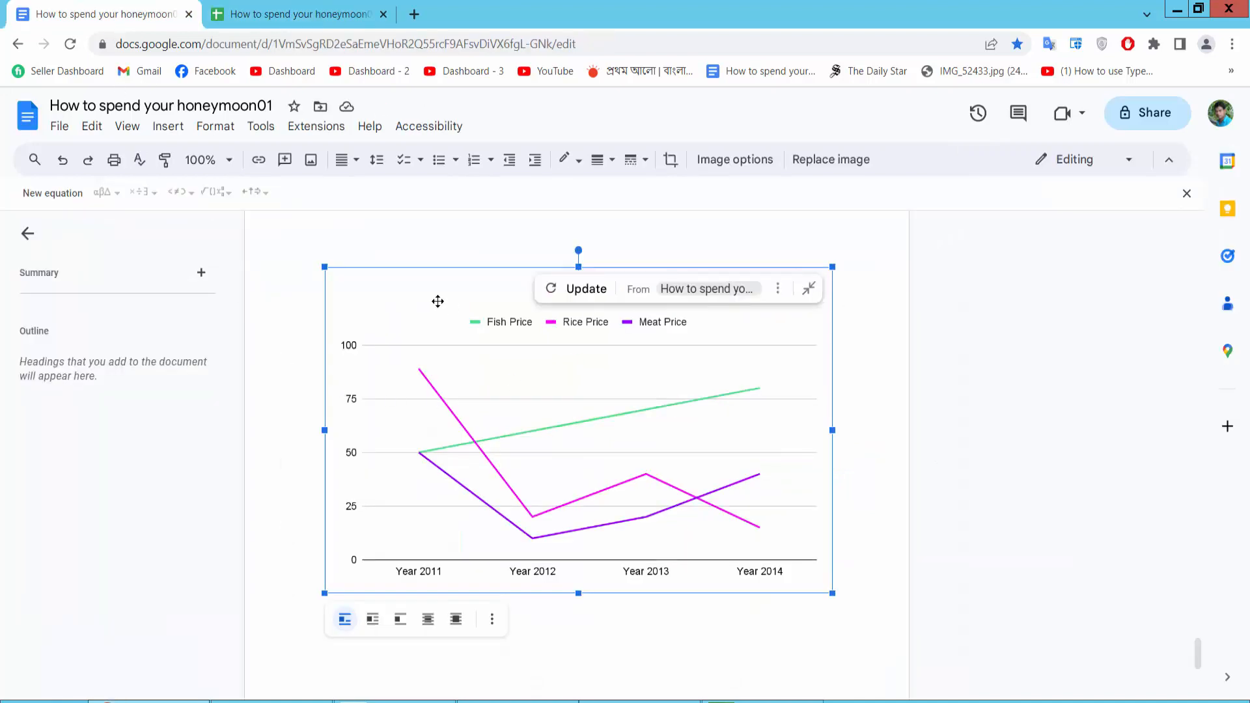
click(577, 290)
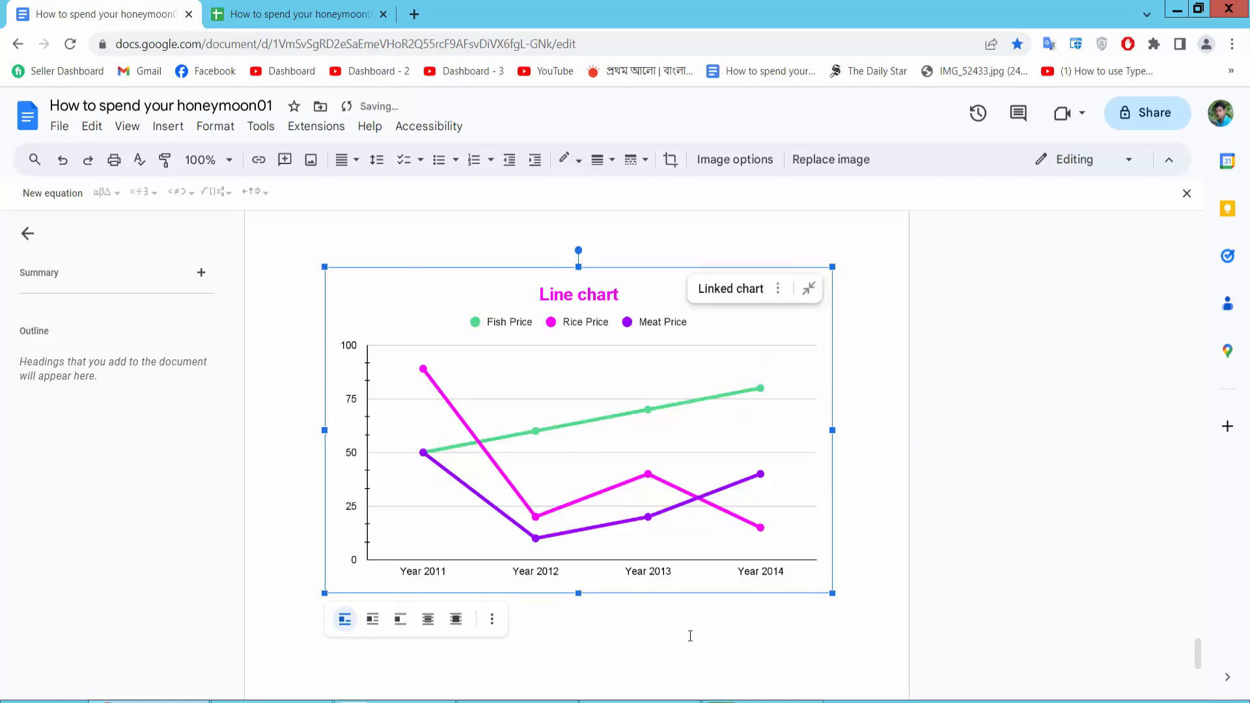
click(868, 508)
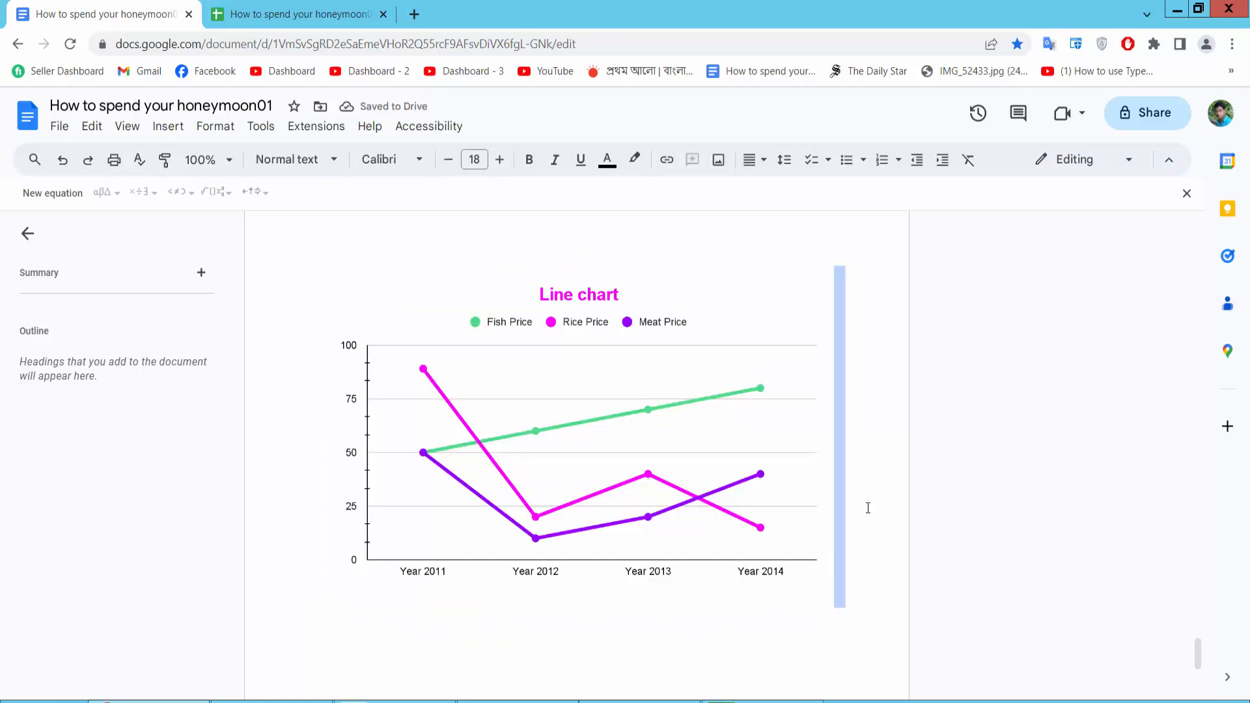
click(624, 452)
click(890, 496)
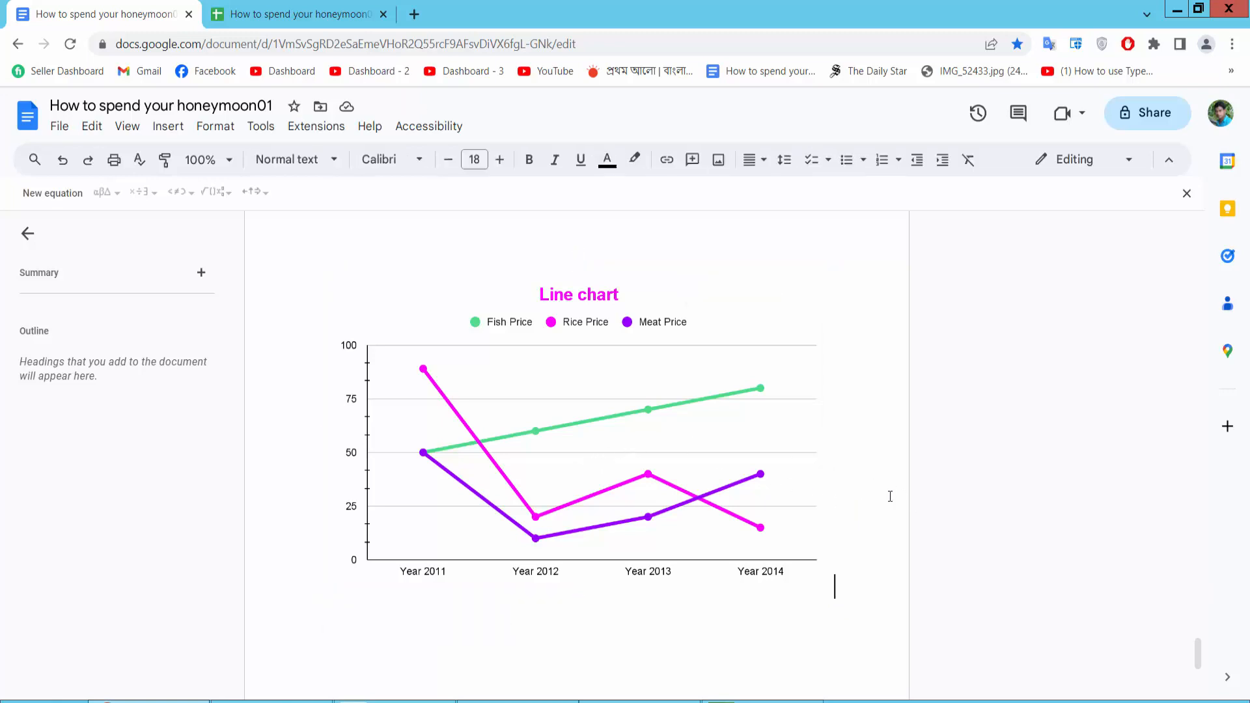